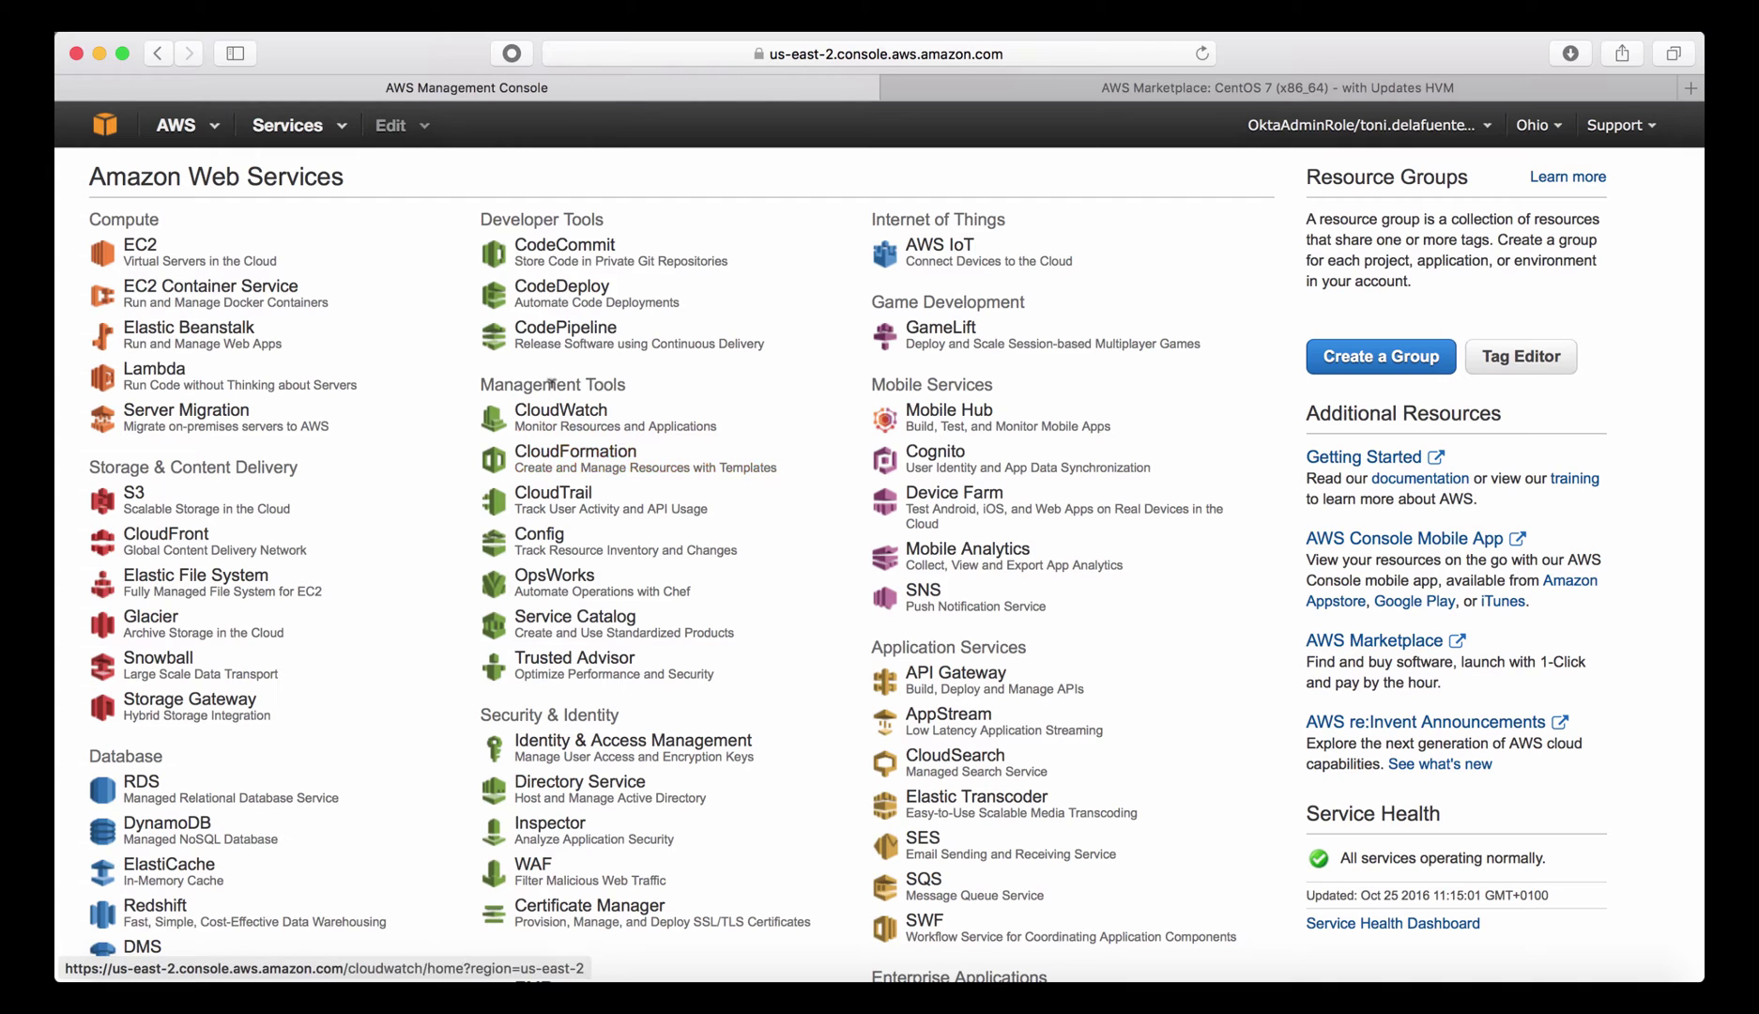
Create a new stack from the uploaded Alfresco-One-51-VPC-RDSMAZ-S3-AS.template and proceed to Specify Details.
click(572, 457)
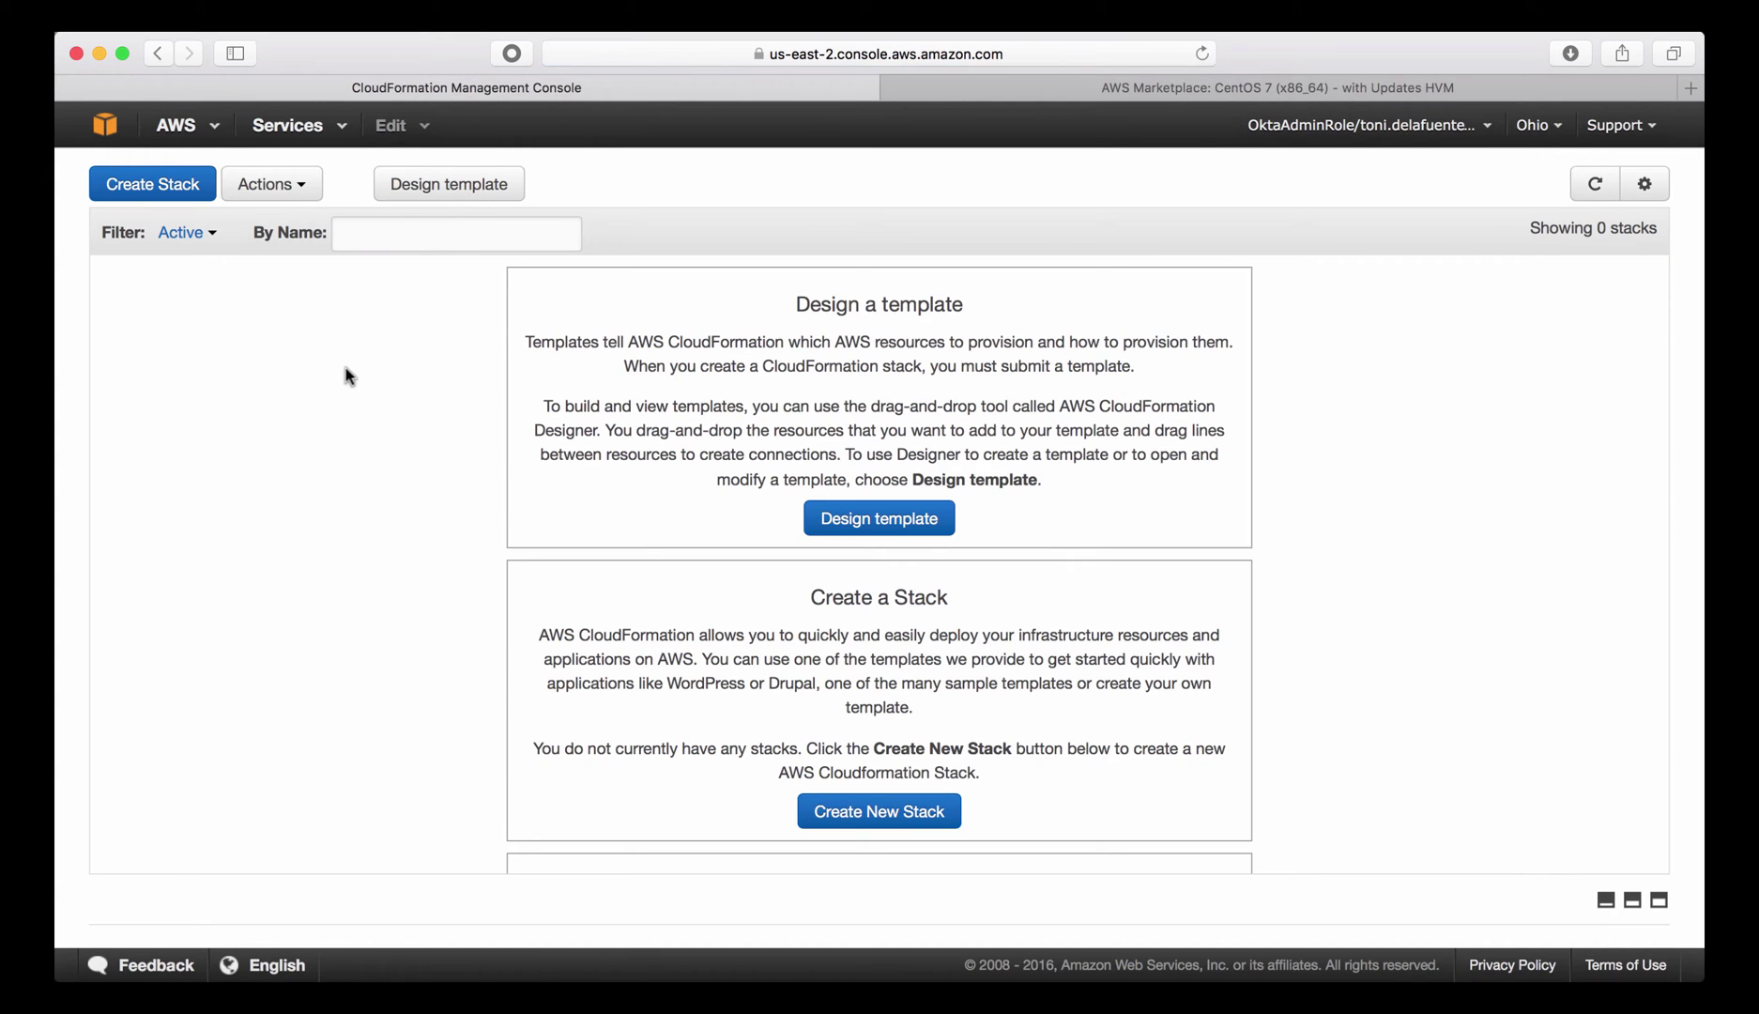
click(141, 183)
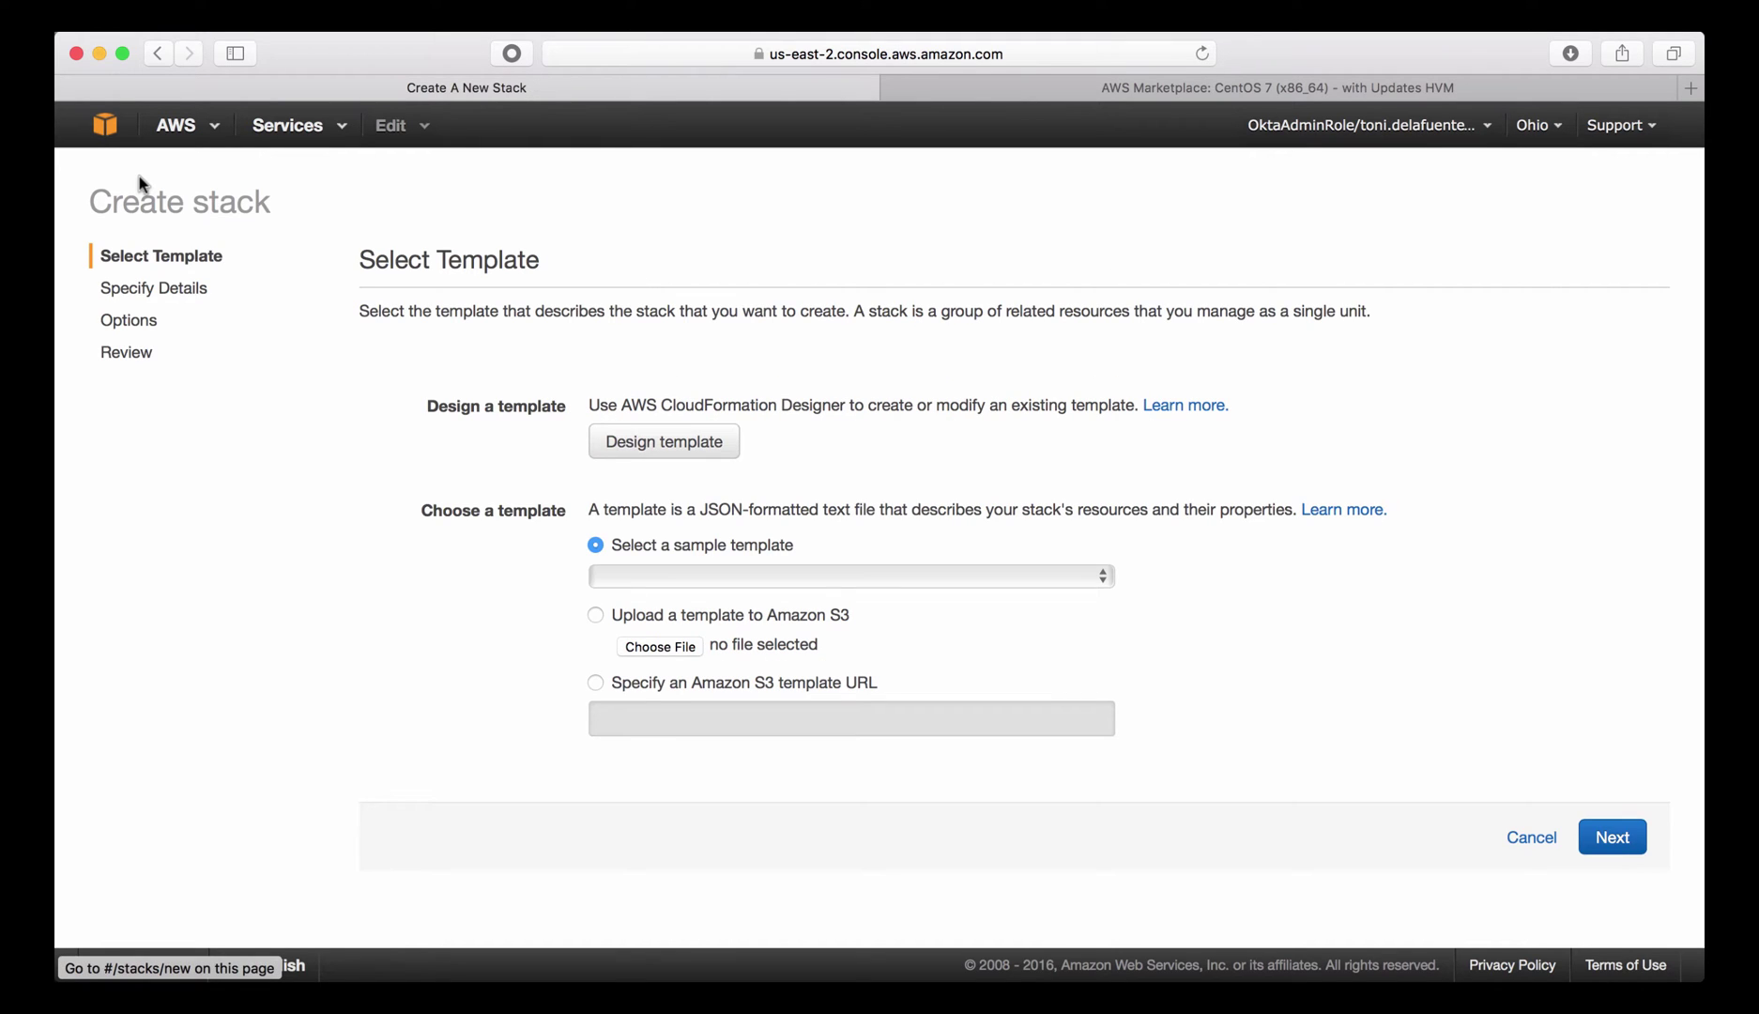
click(660, 647)
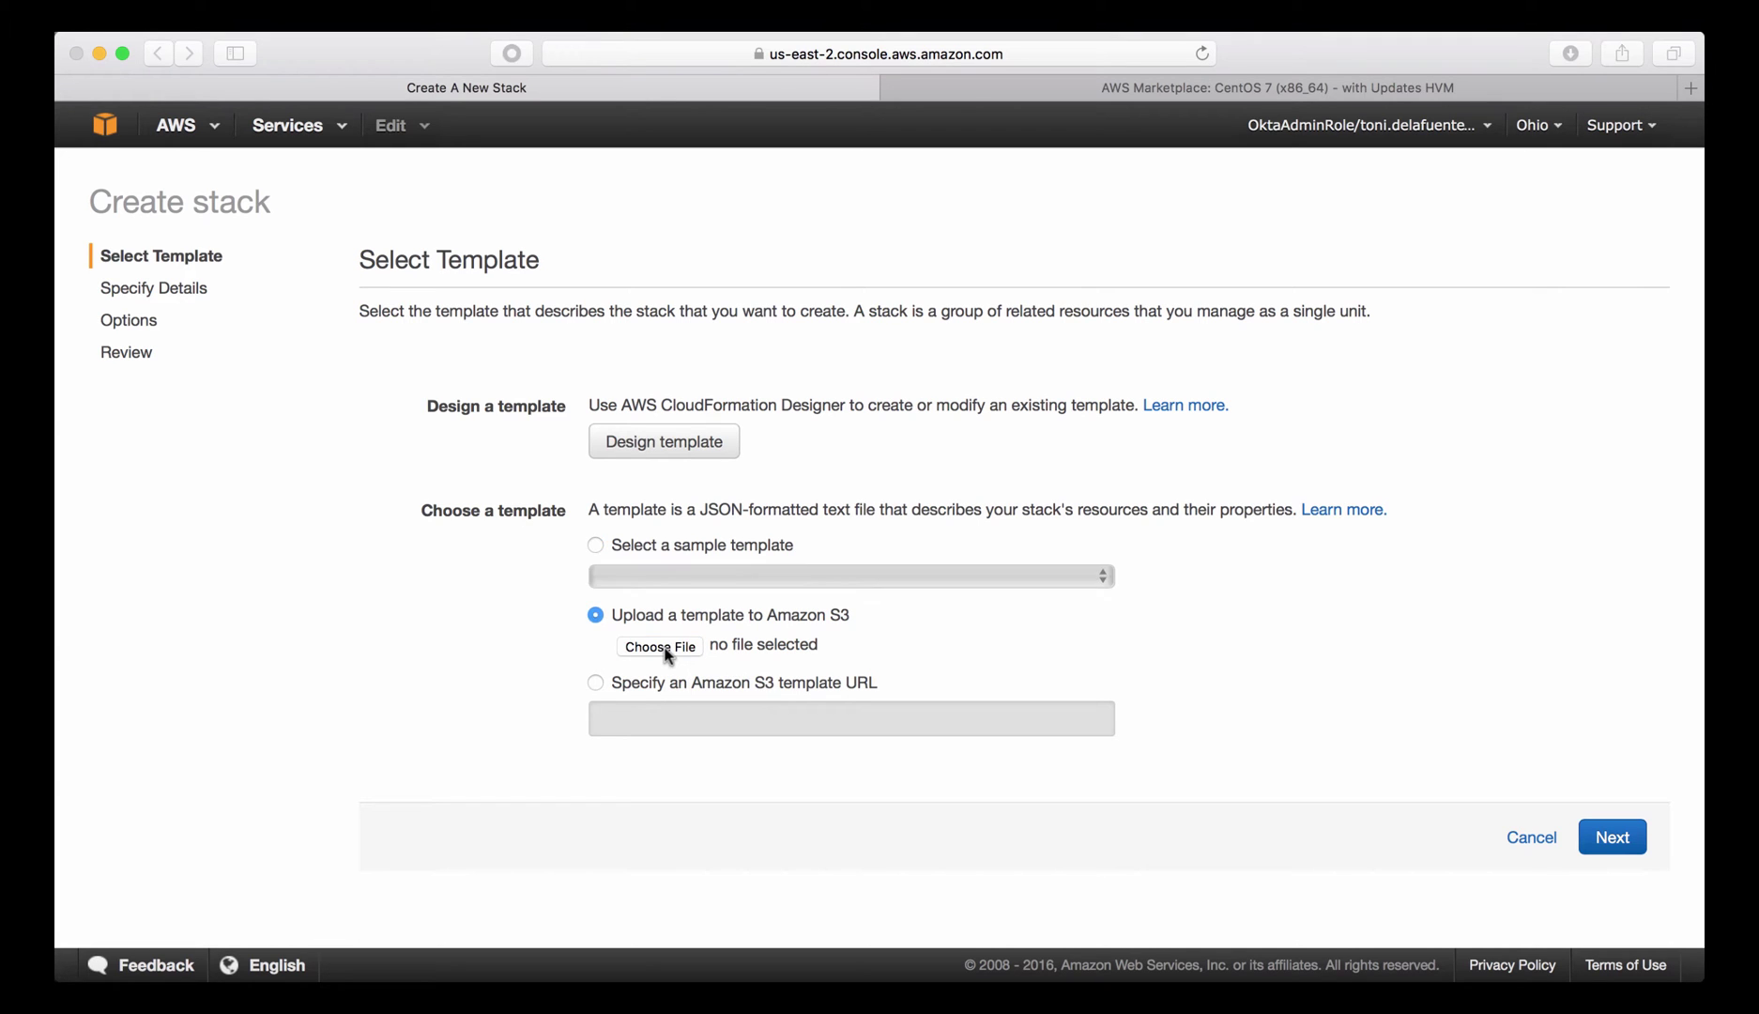
click(837, 158)
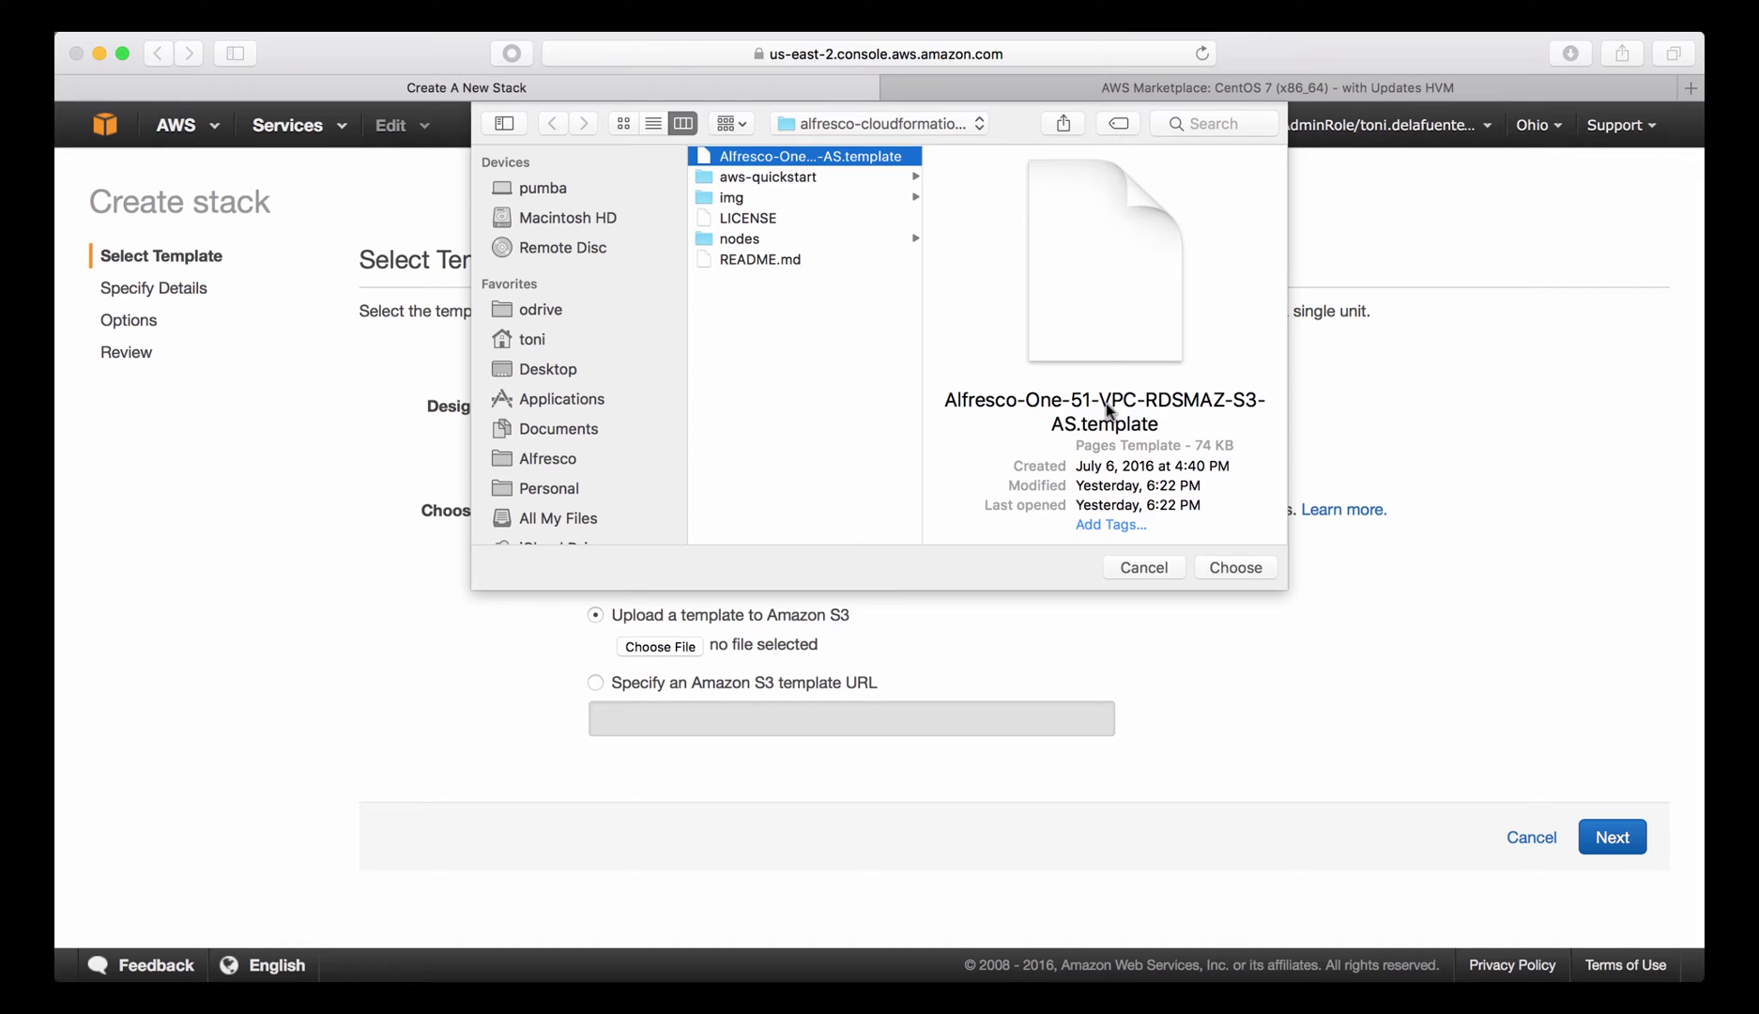
click(1224, 567)
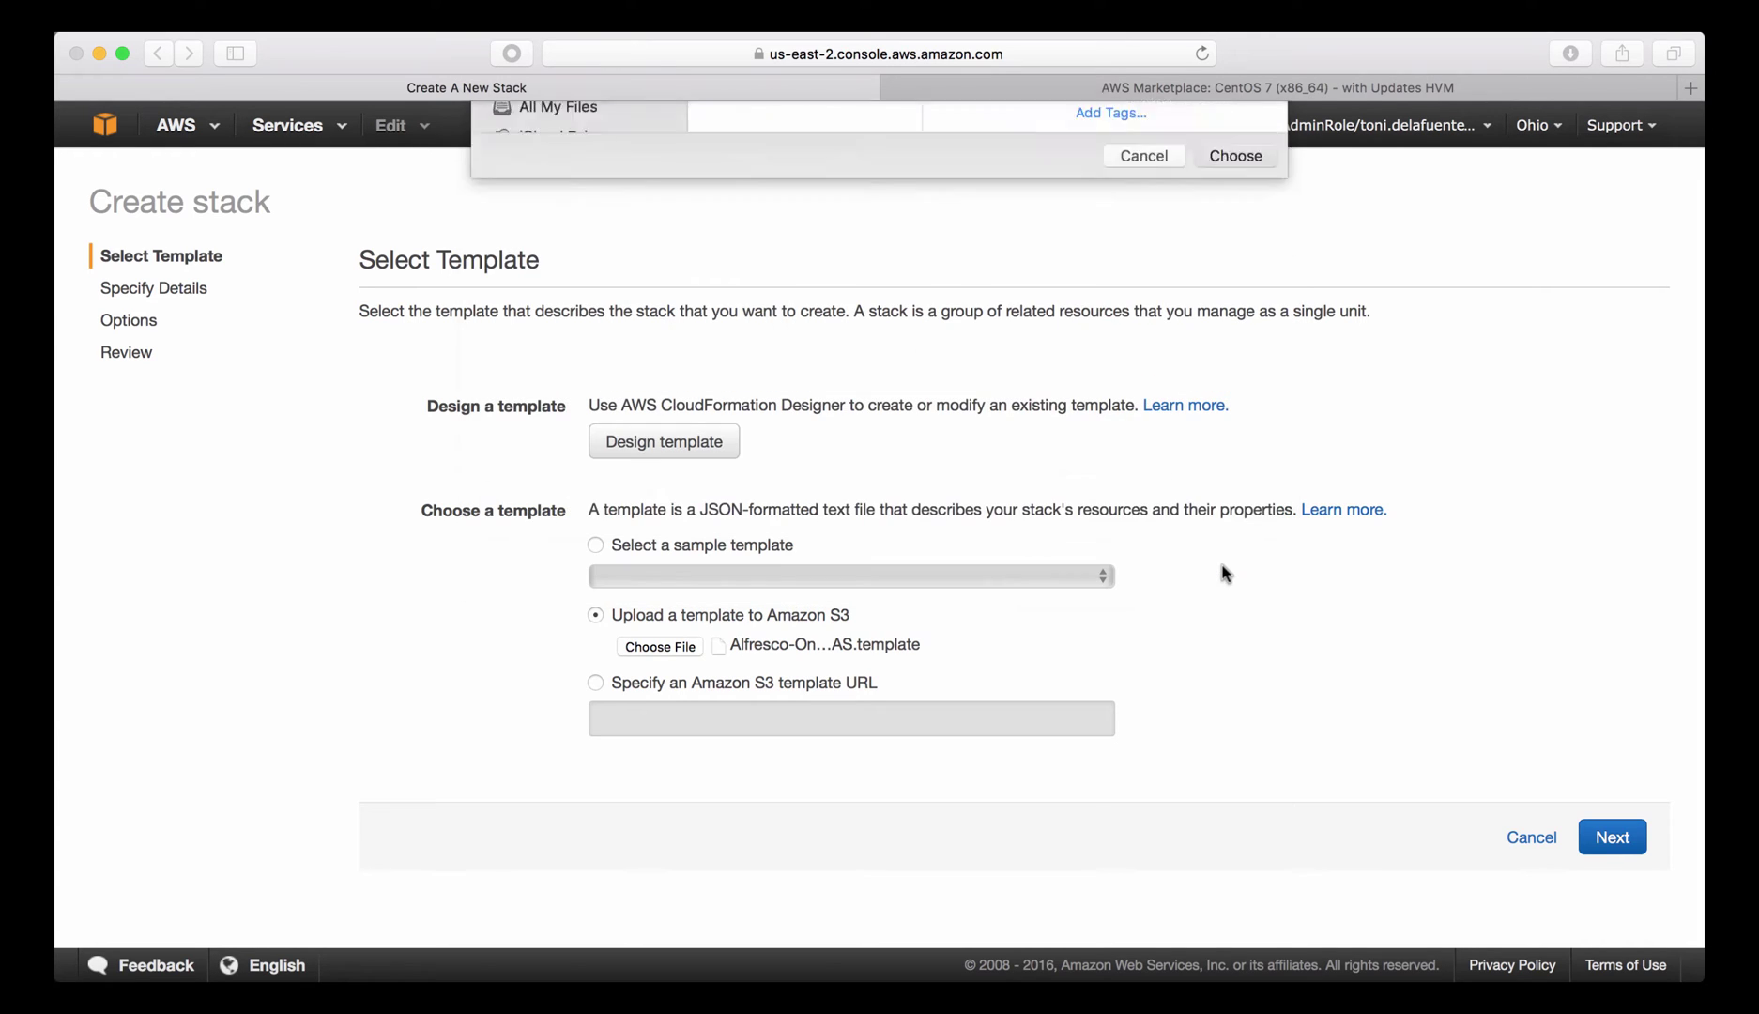
click(1611, 840)
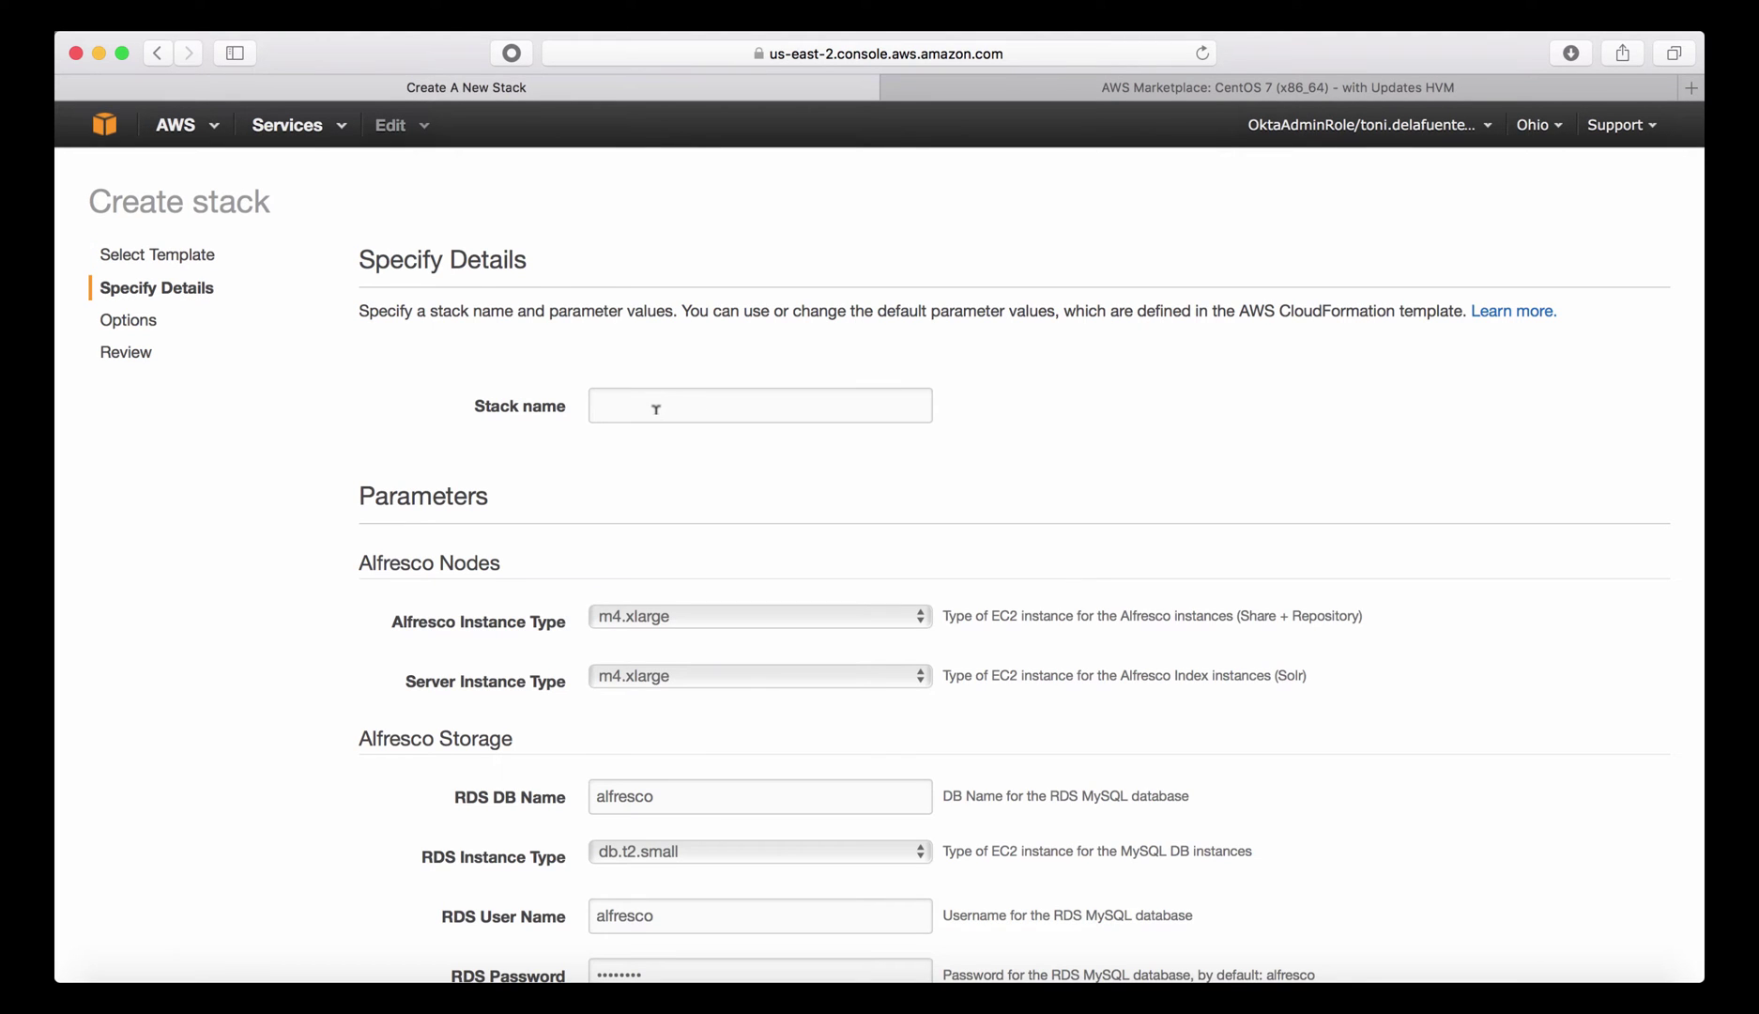
Enter myAlfrescoClusterDeployment as the stack name.
click(651, 404)
text(myAlfresc)
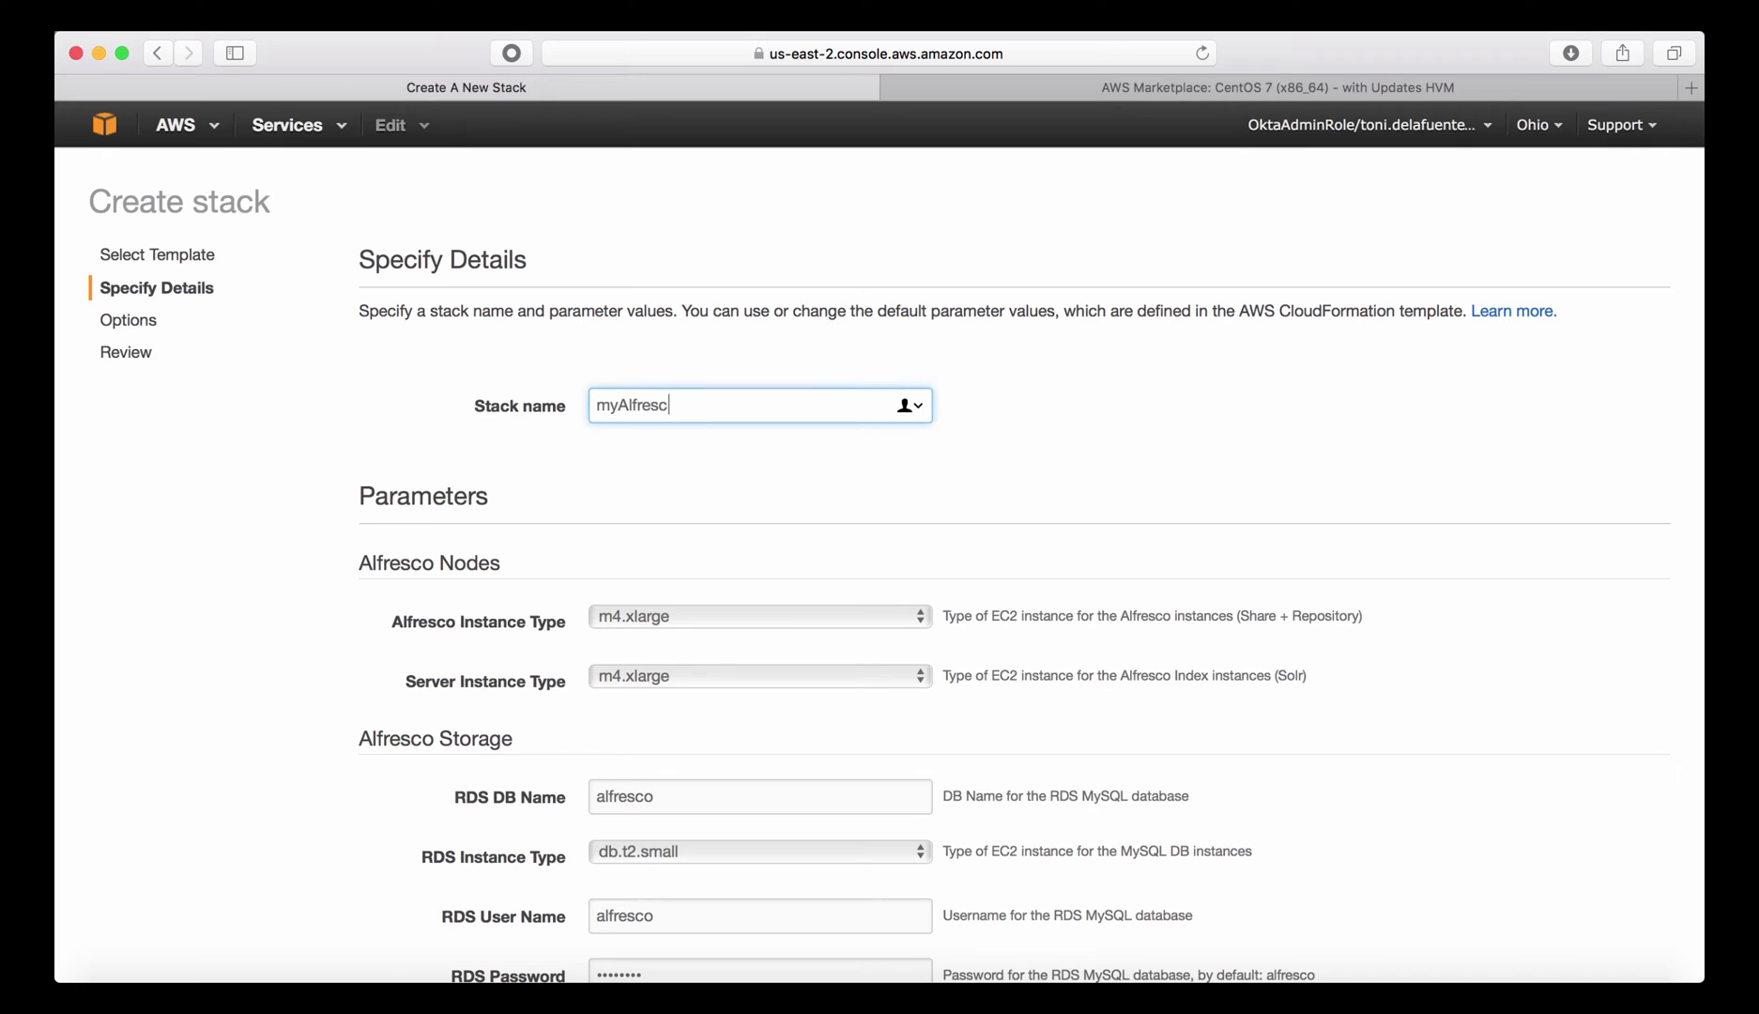
text(oClusterDeployment)
click(355, 561)
drag(355, 561, 514, 568)
click(518, 566)
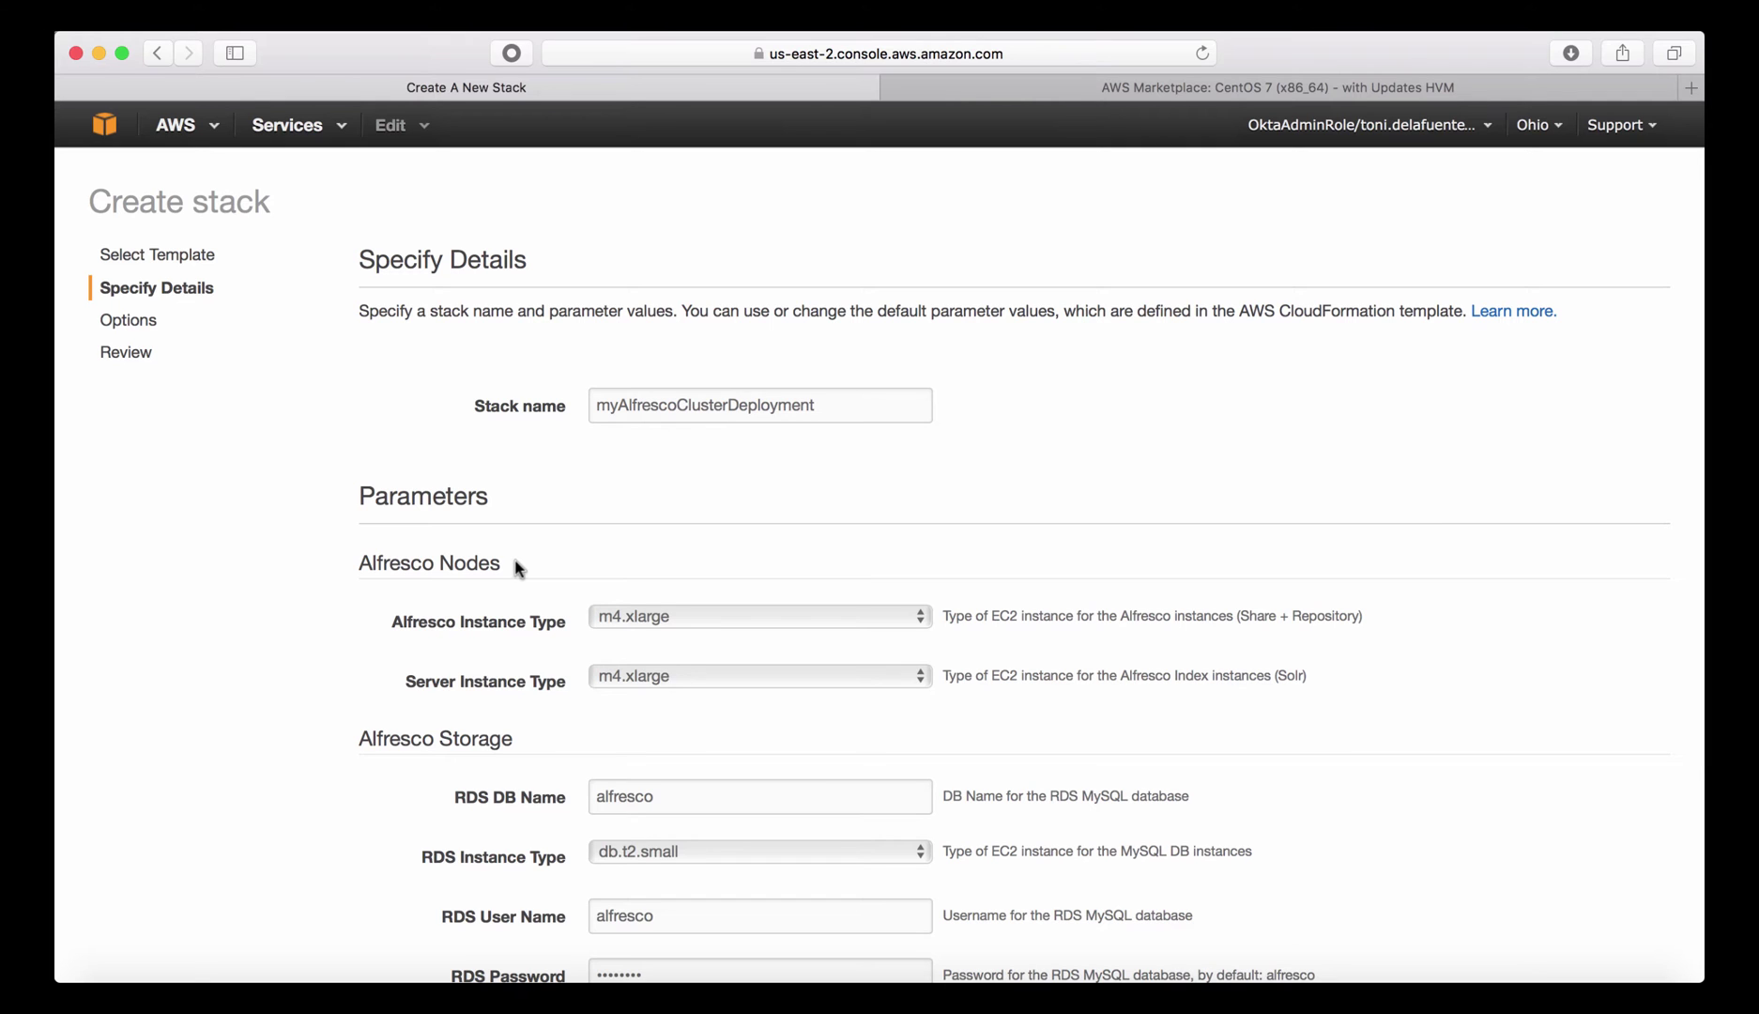
scroll(516, 567, down, 5)
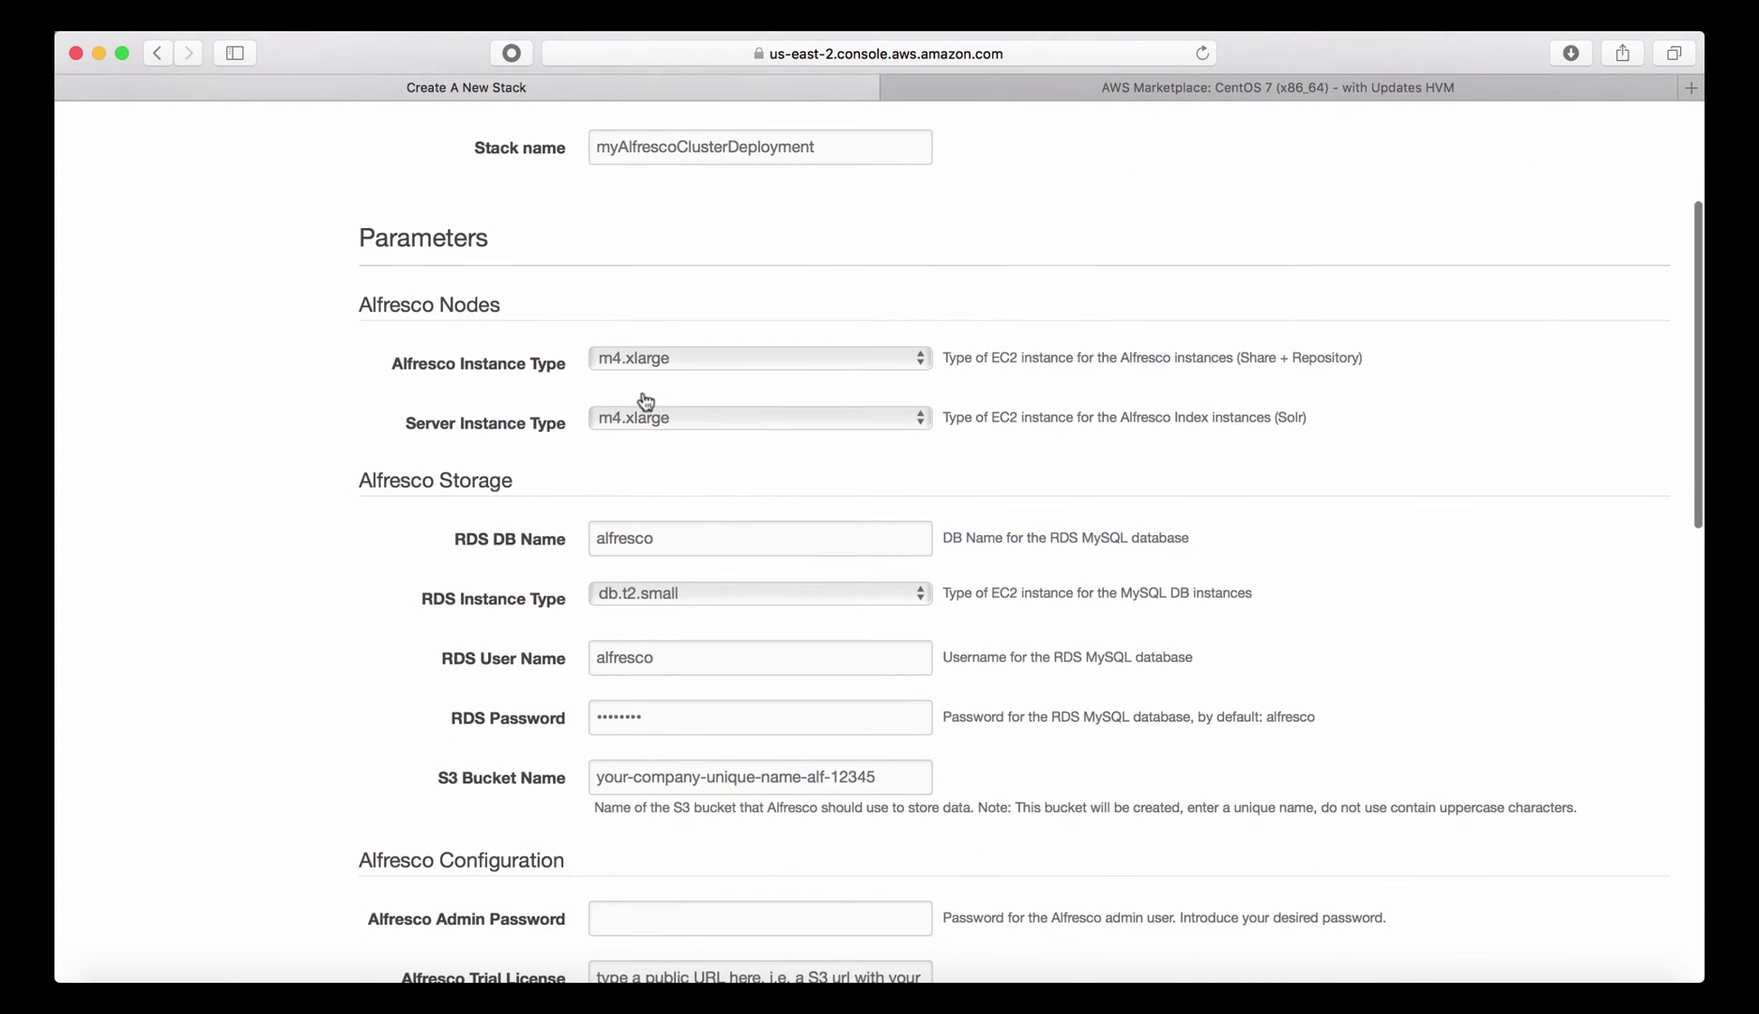
click(828, 360)
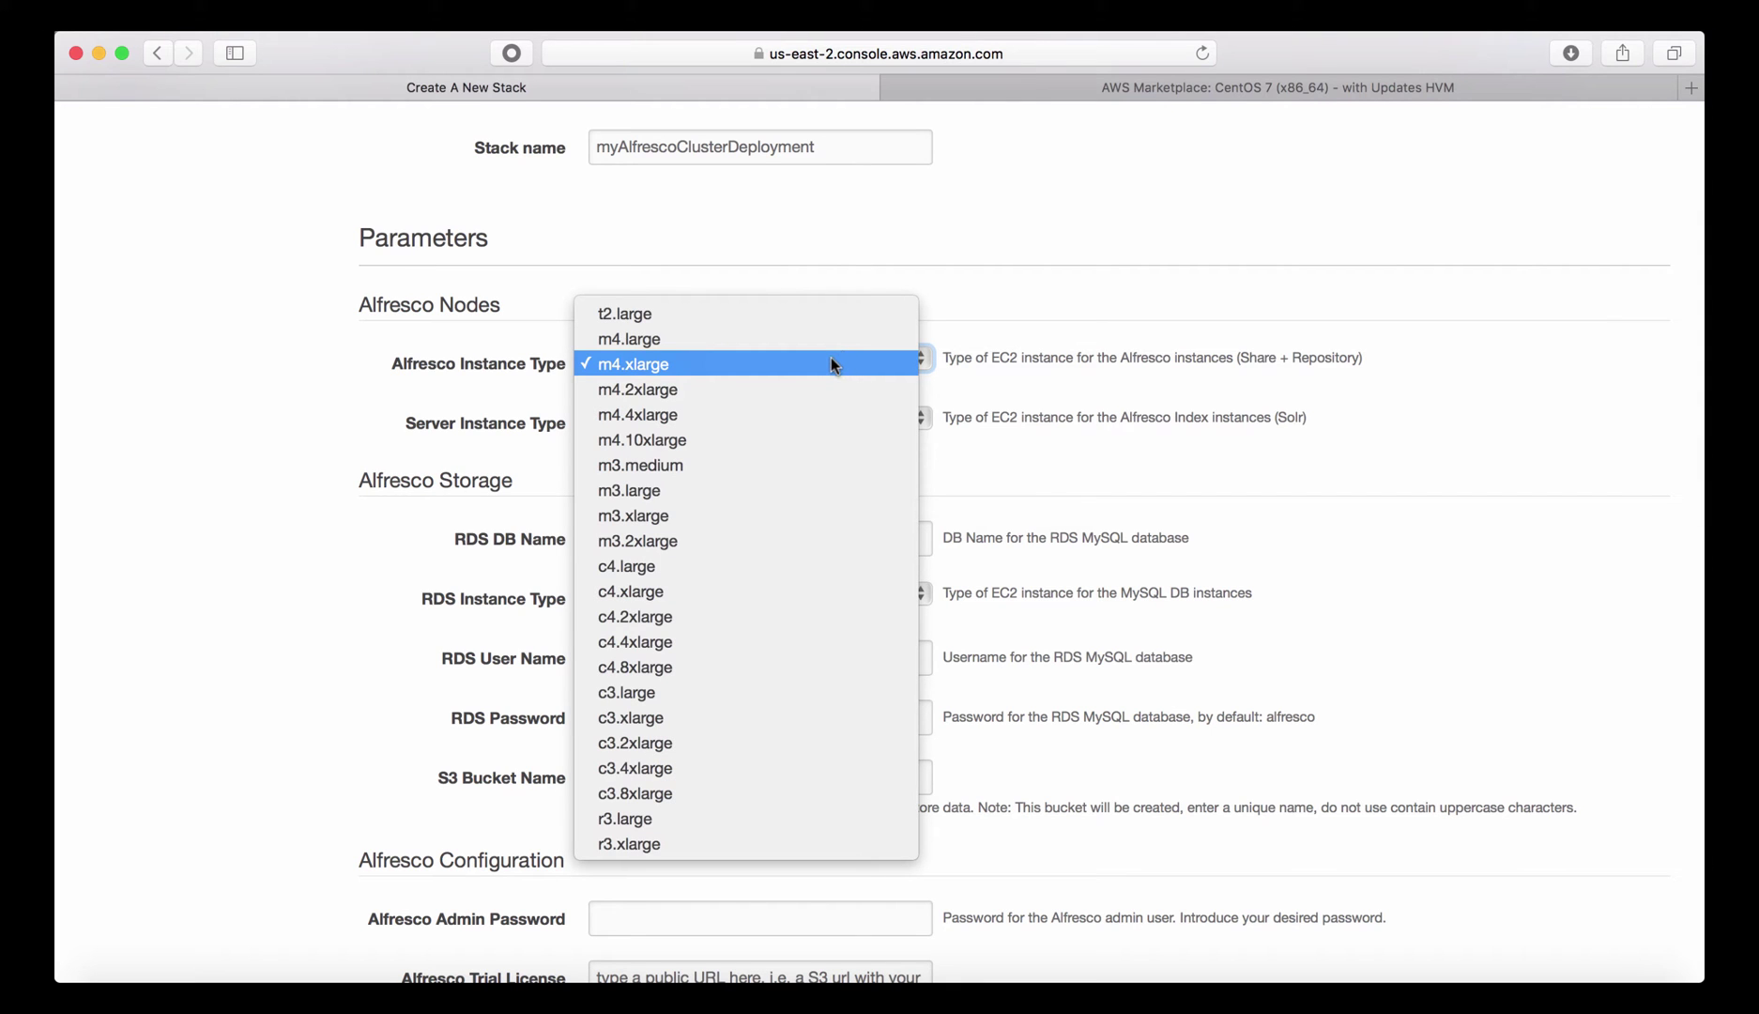
click(831, 361)
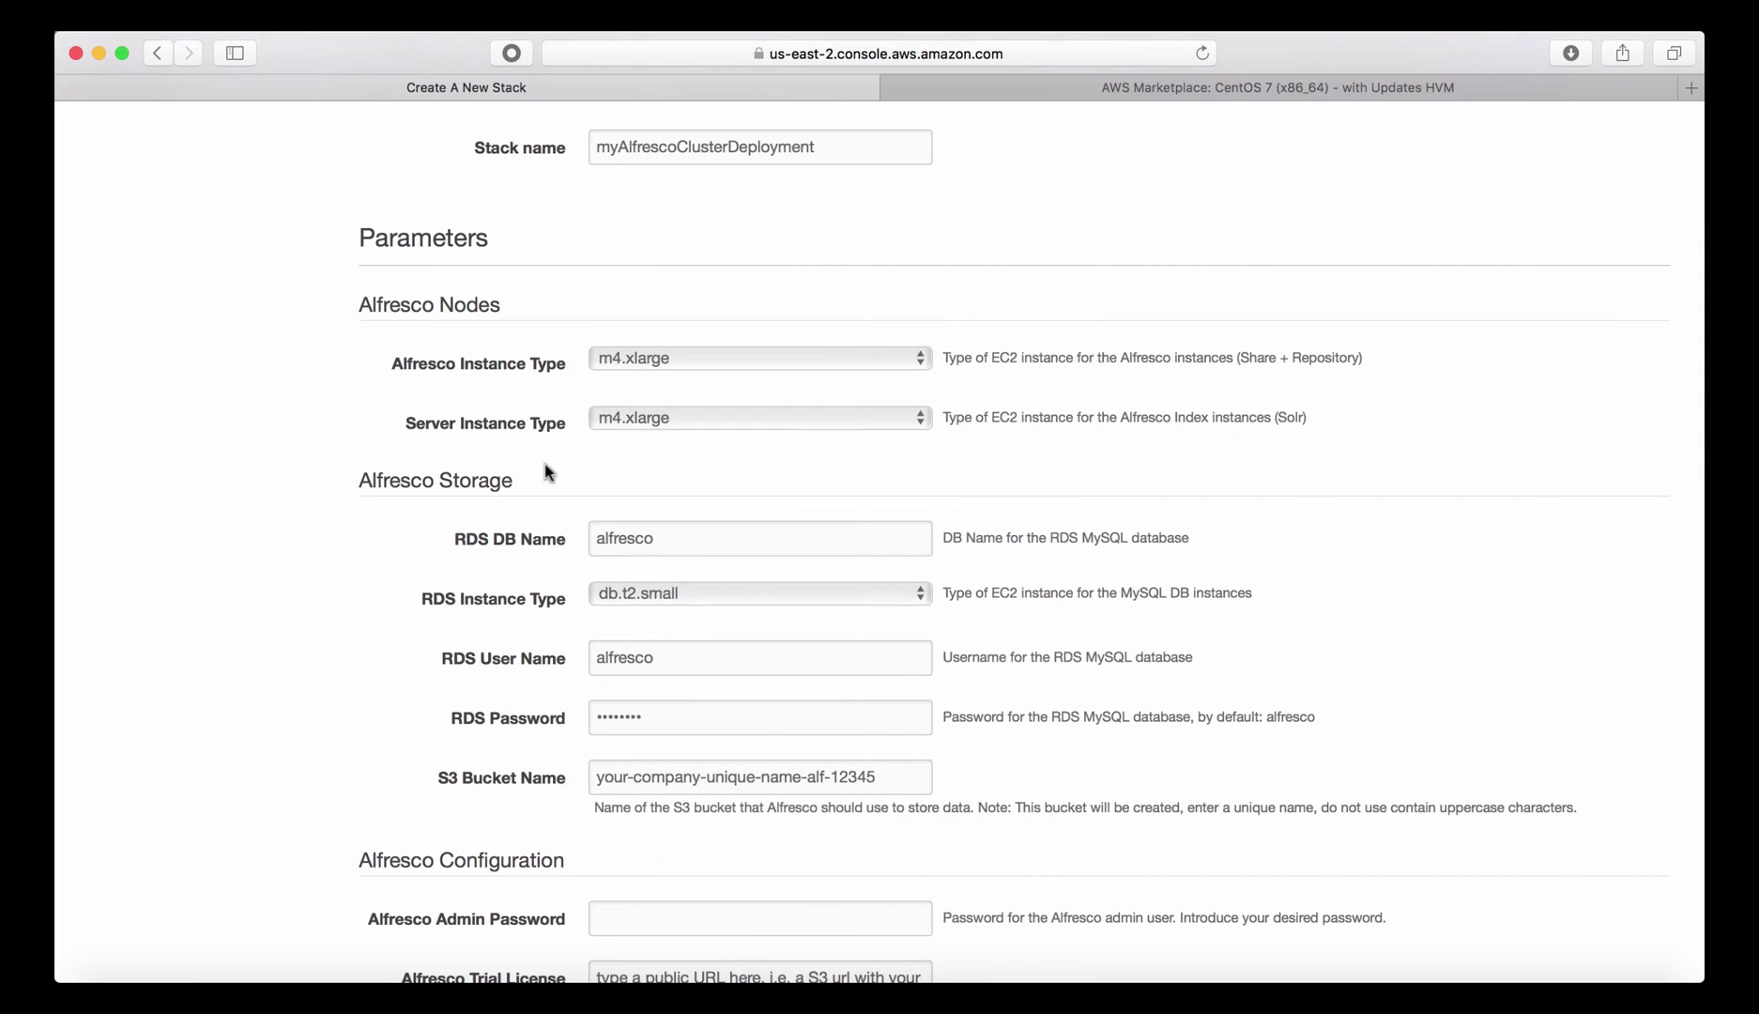
scroll(333, 474, down, 3)
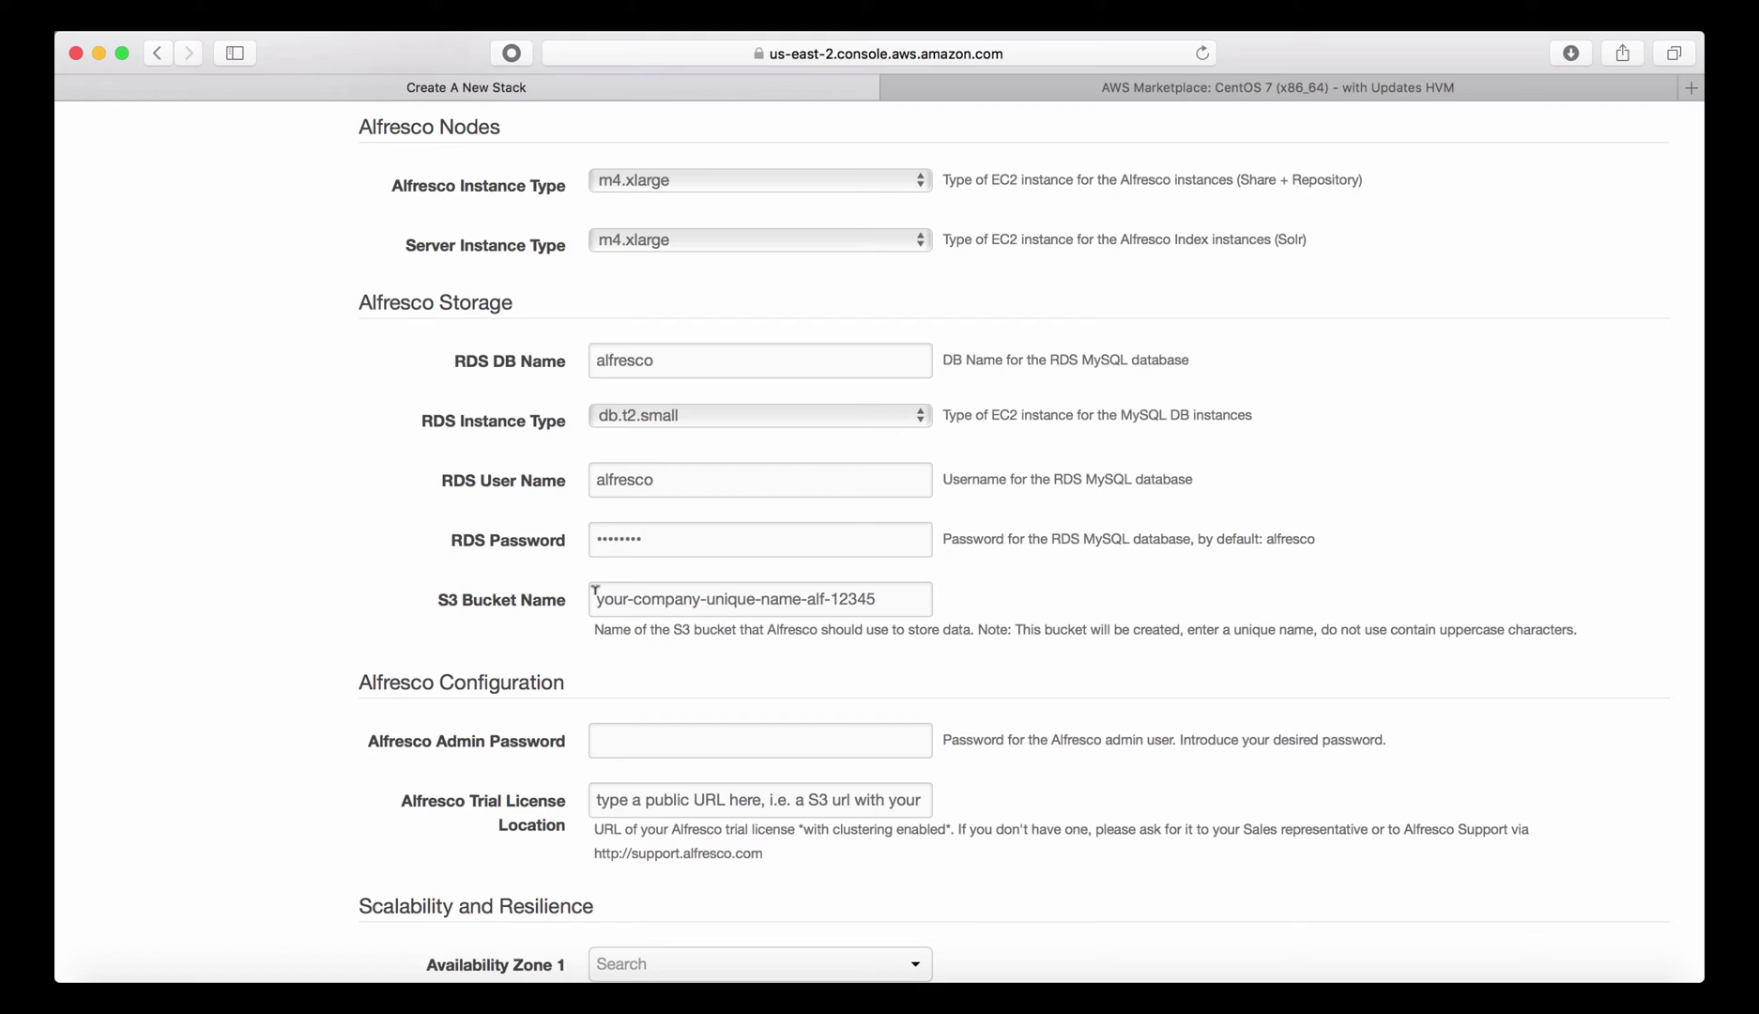
drag(593, 592, 903, 598)
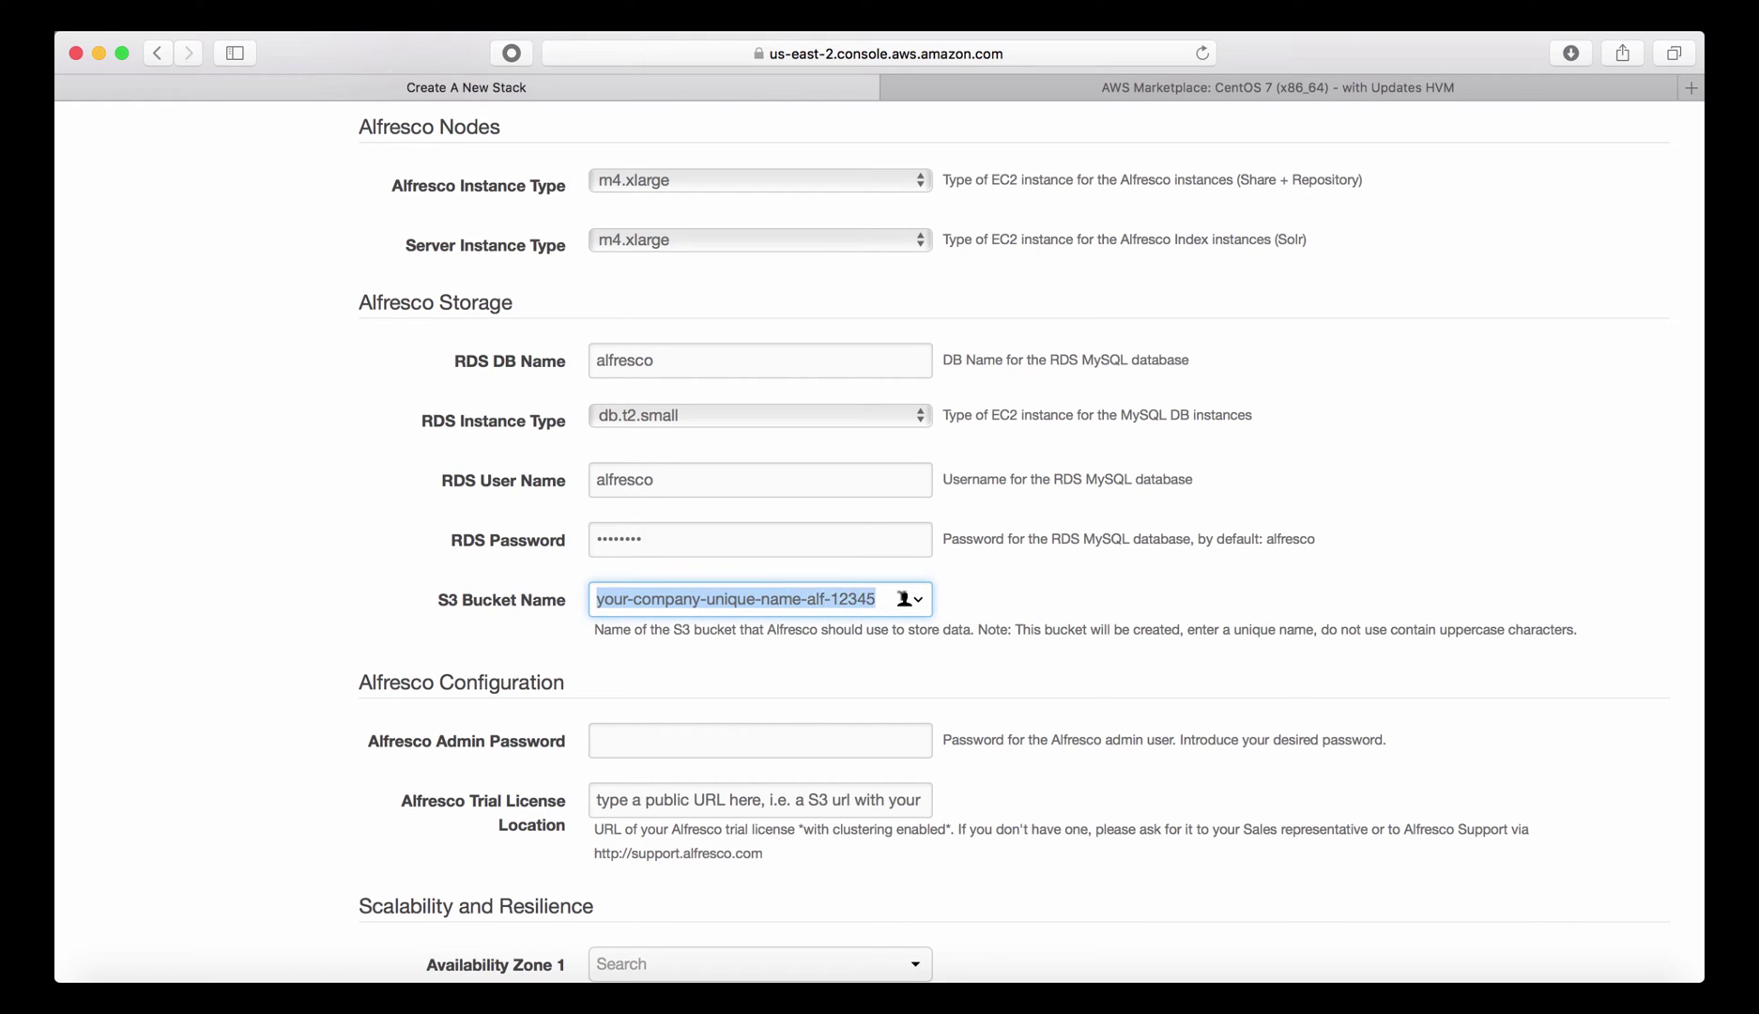
text(my-alfresc0)
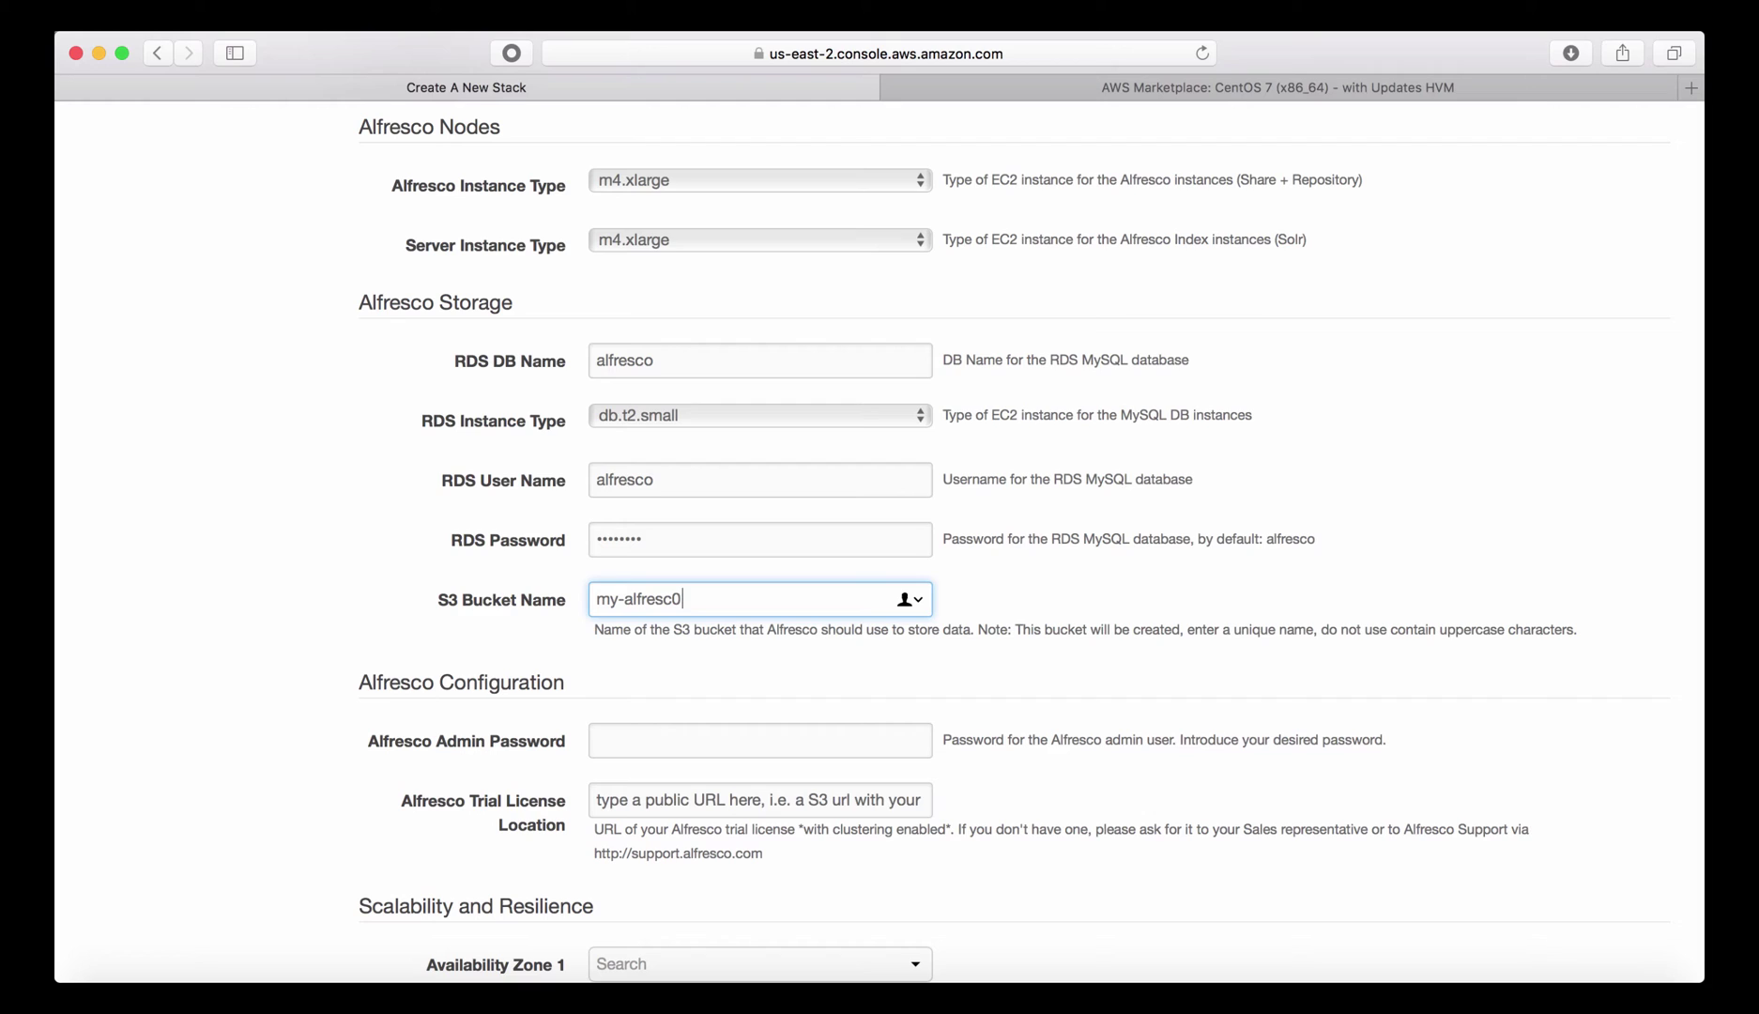
key(BackSpace)
text(o-contens)
key(BackSpace)
text(t-store-)
text(39928829293)
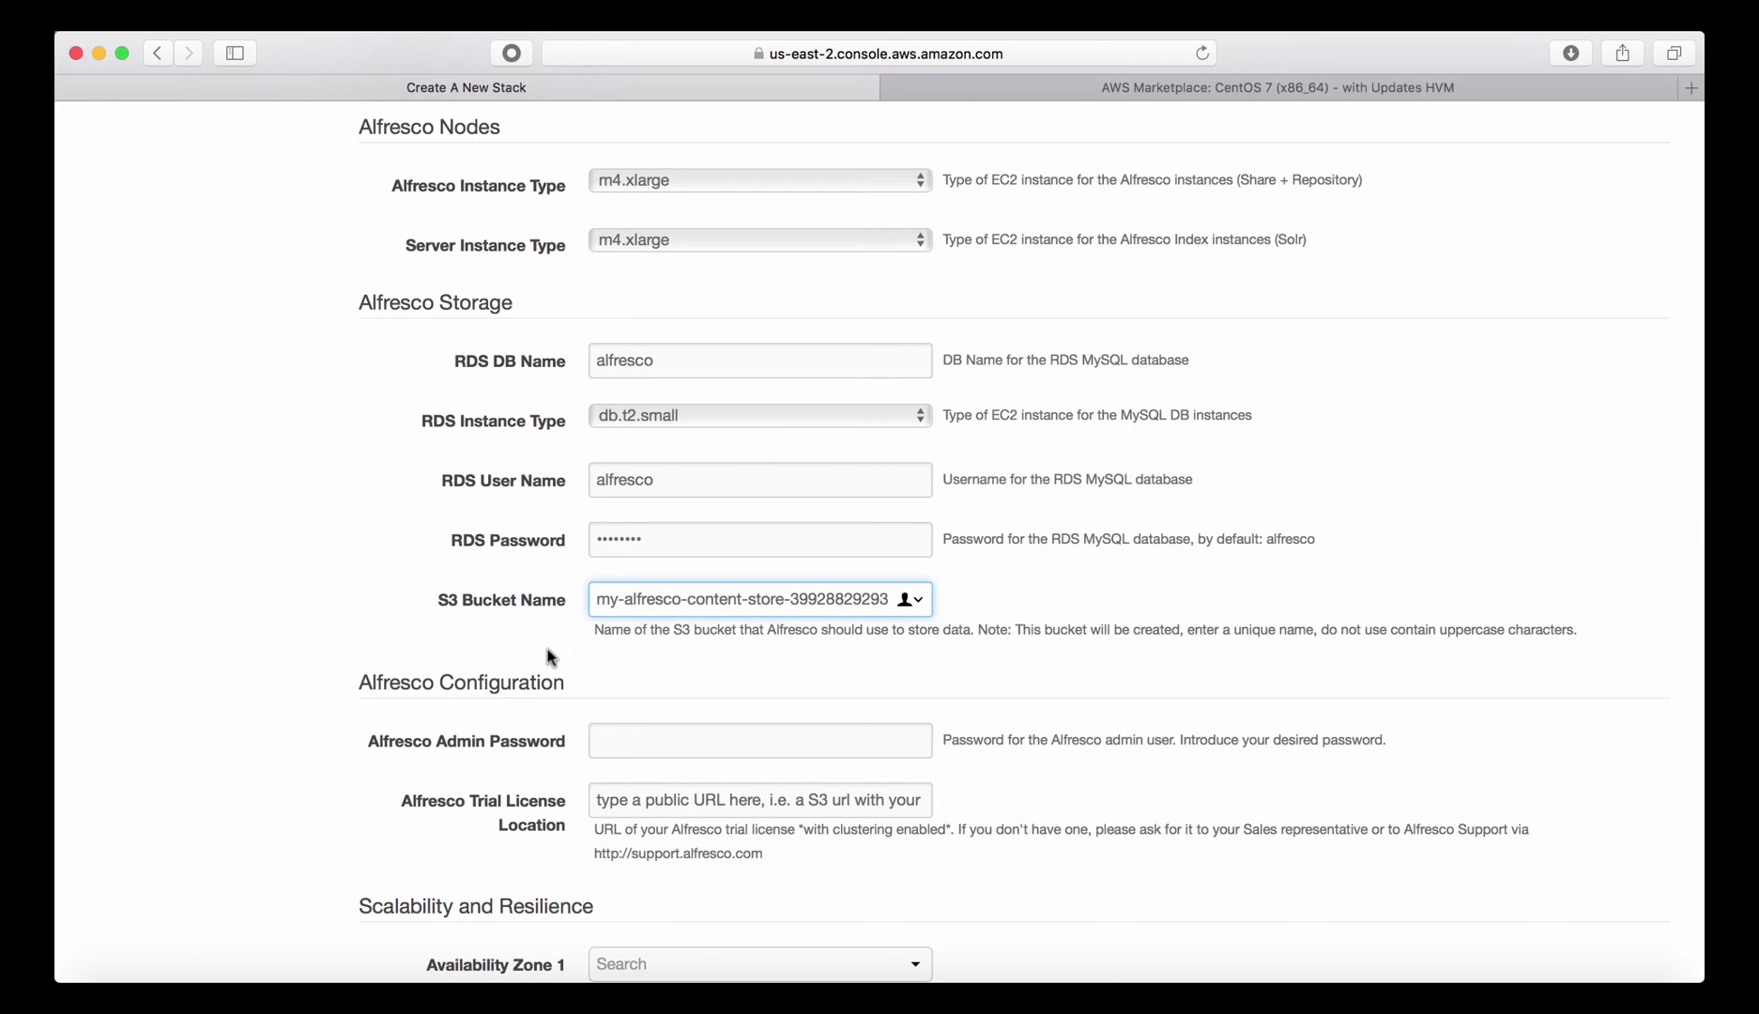
scroll(495, 661, down, 3)
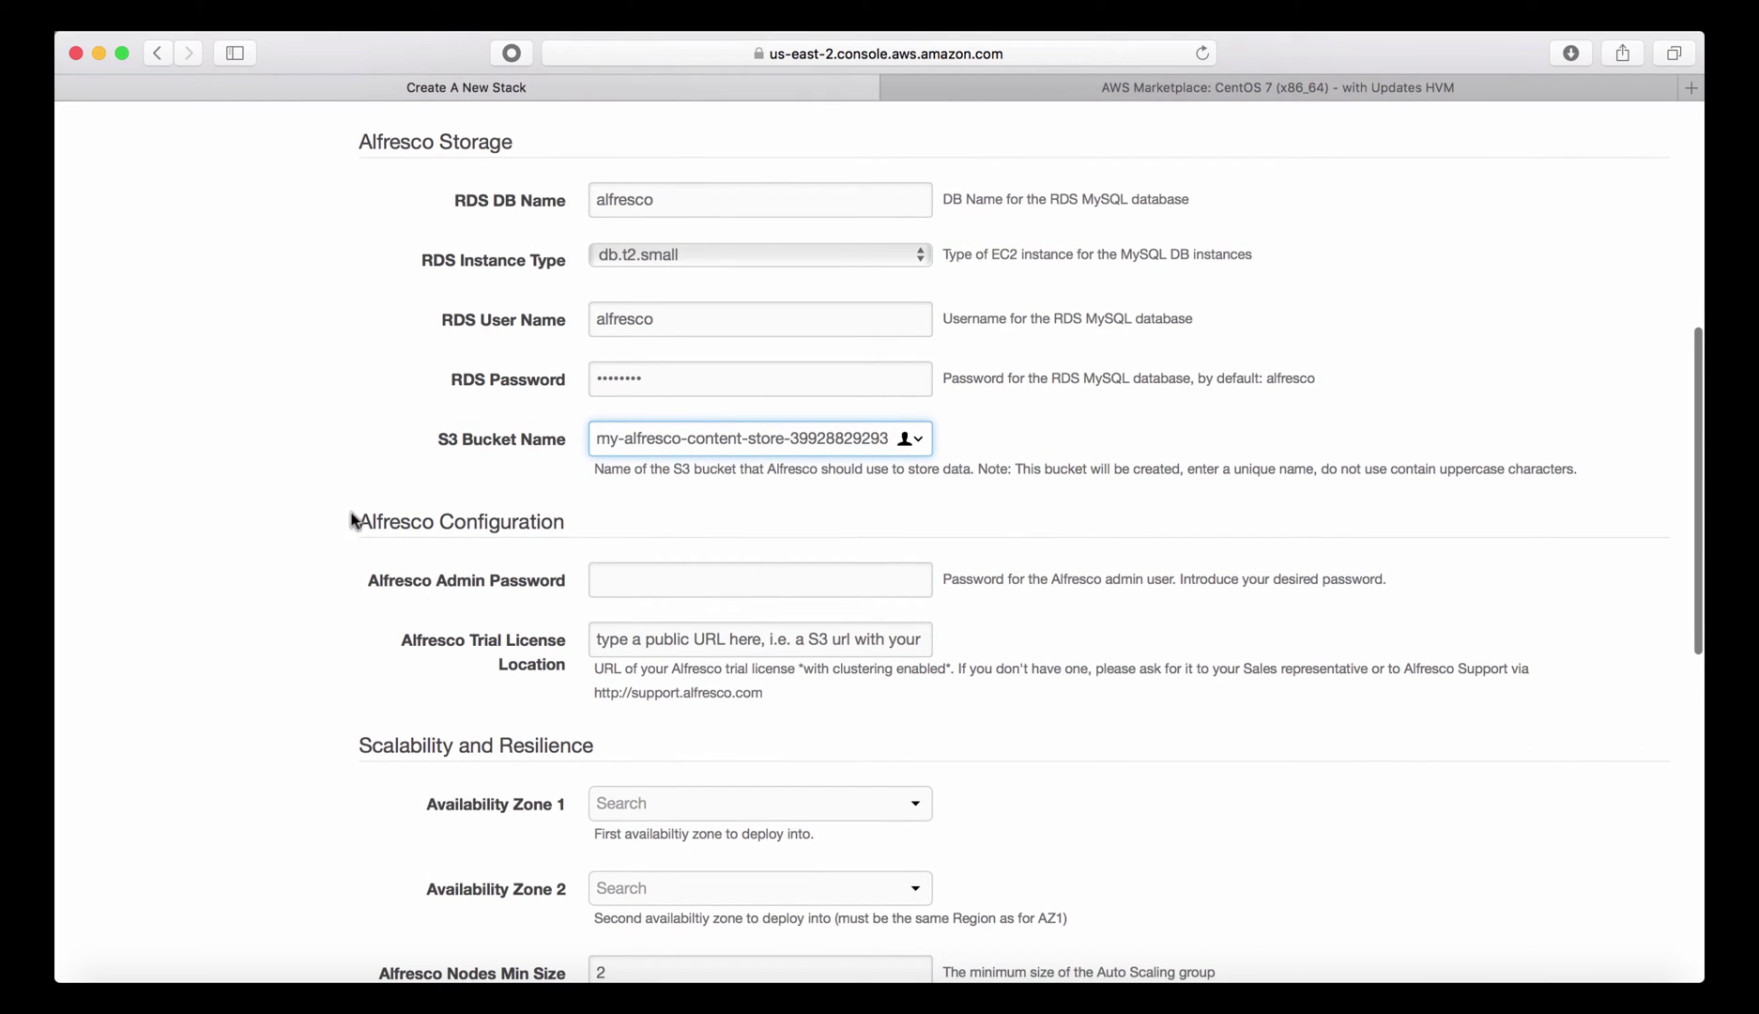
Enter the Alfresco admin password and paste the clustered trial license URL into Trial License Location.
click(632, 574)
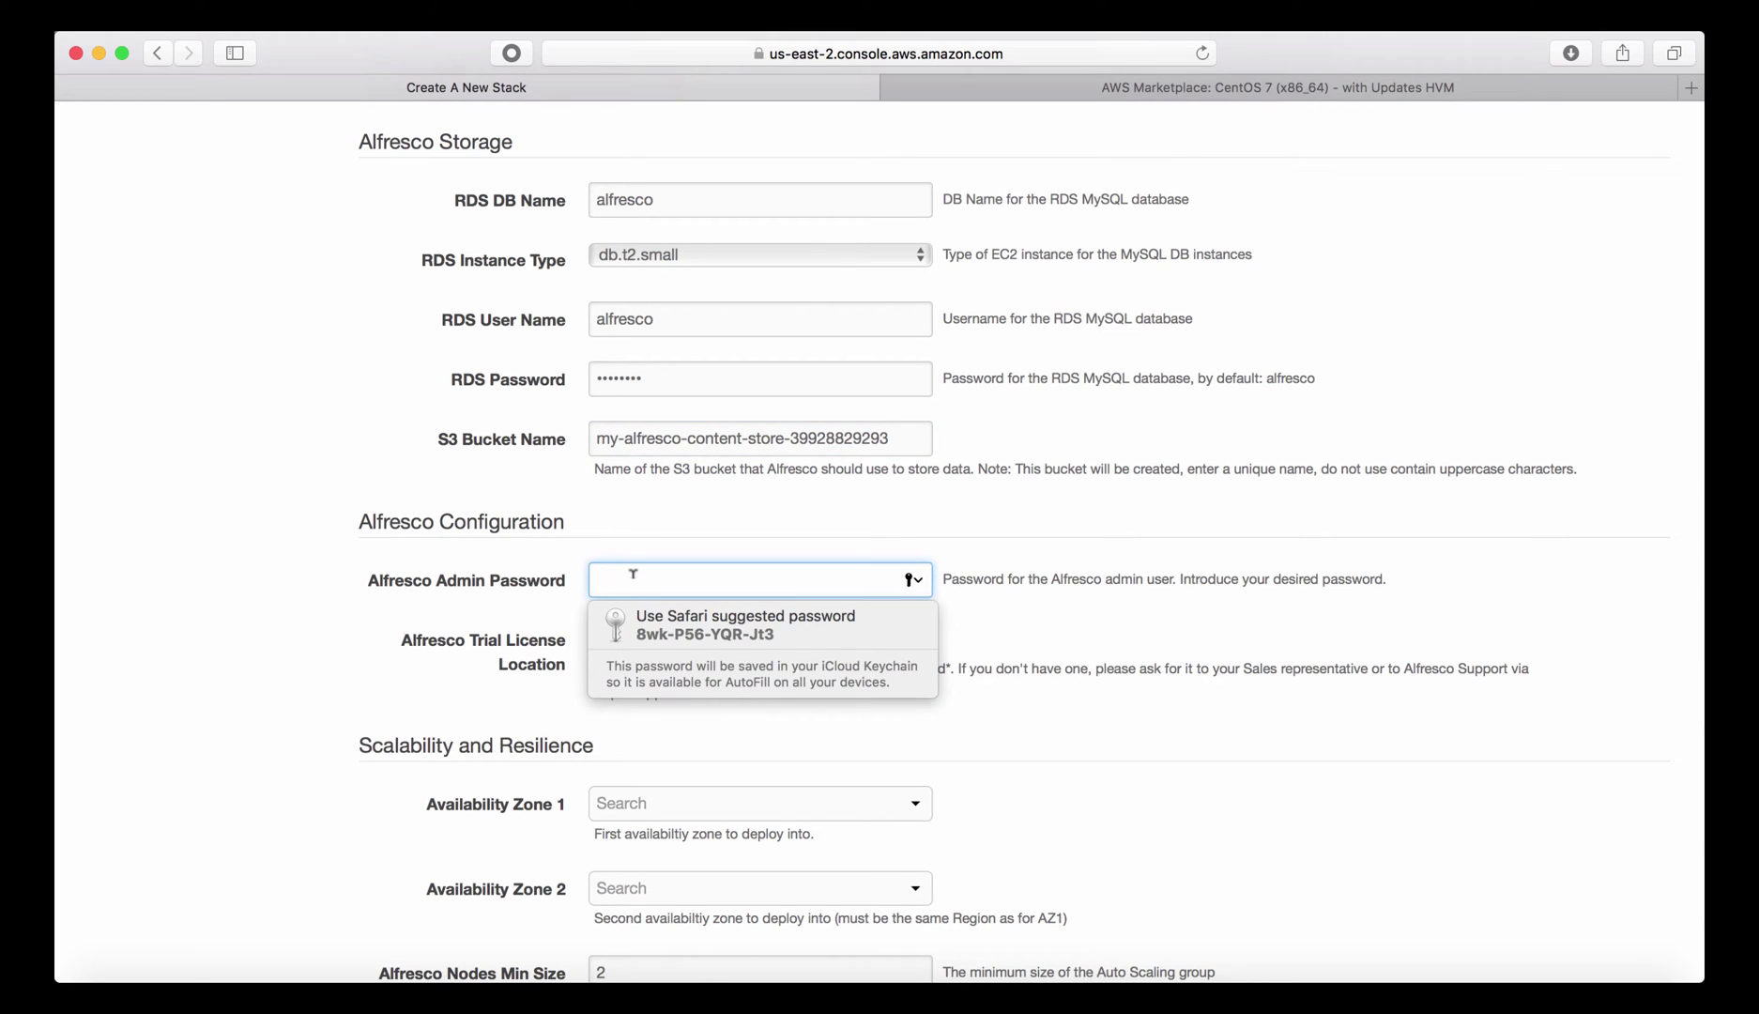
text(admin)
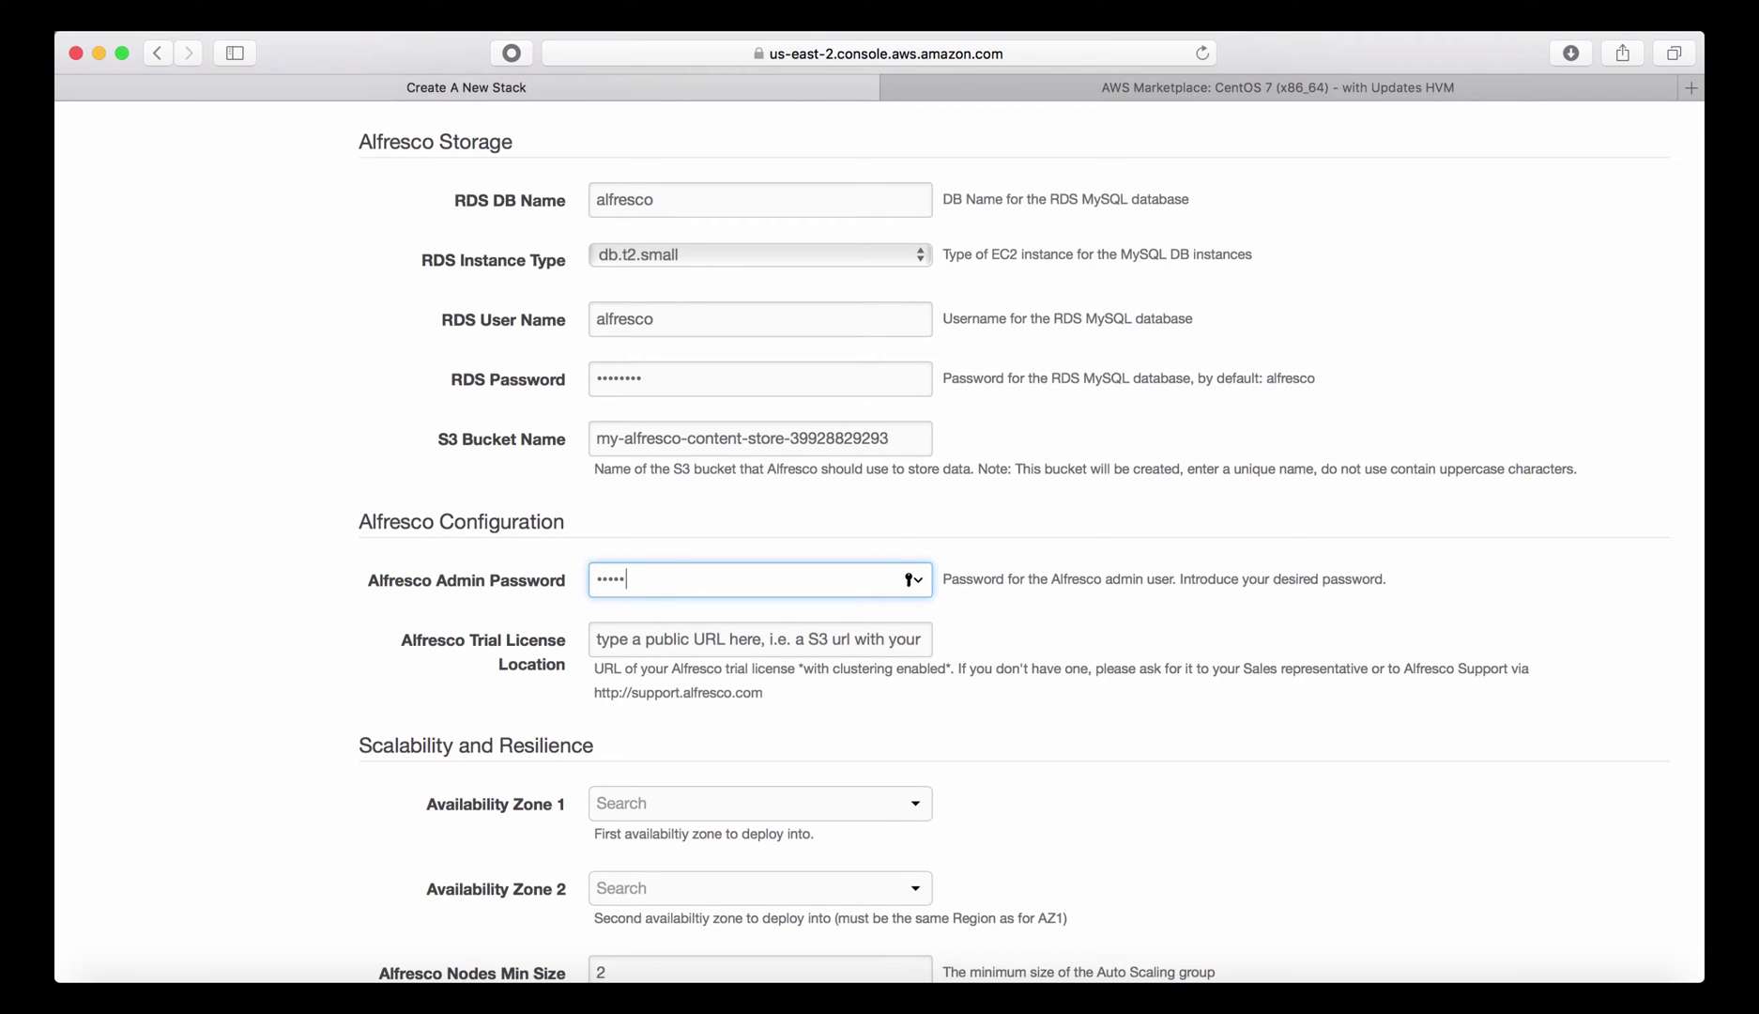
key(super+Tab)
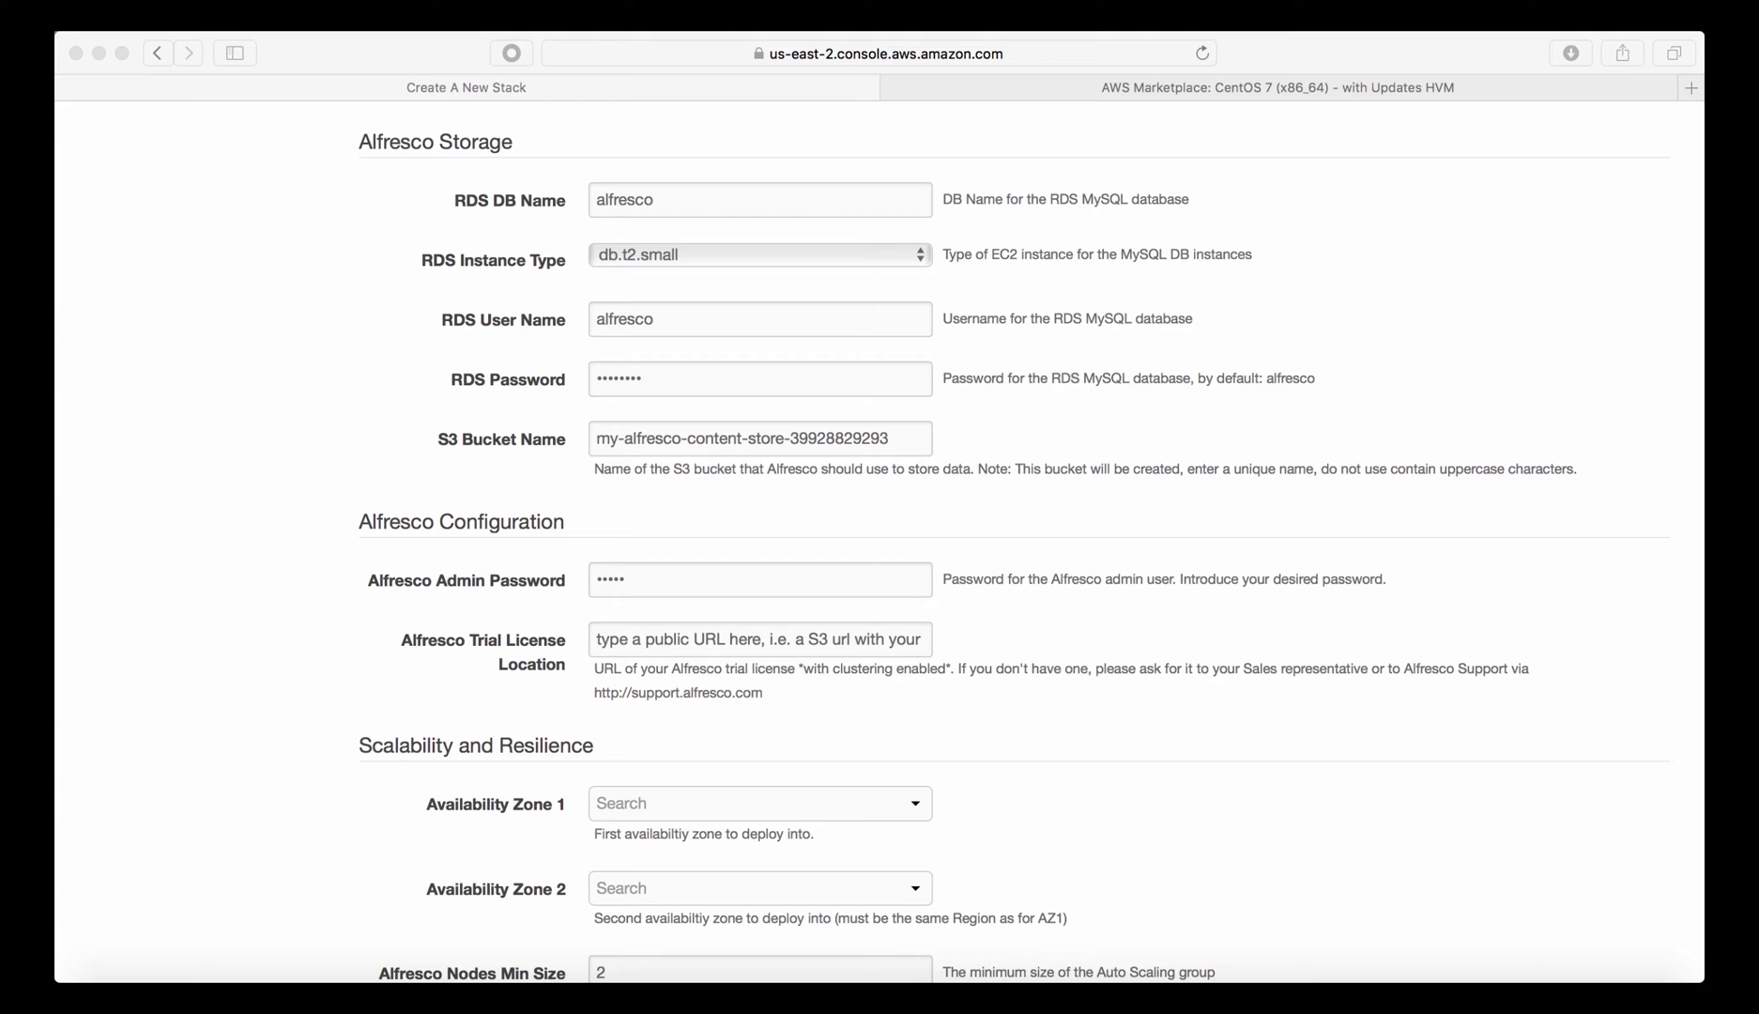
click(638, 642)
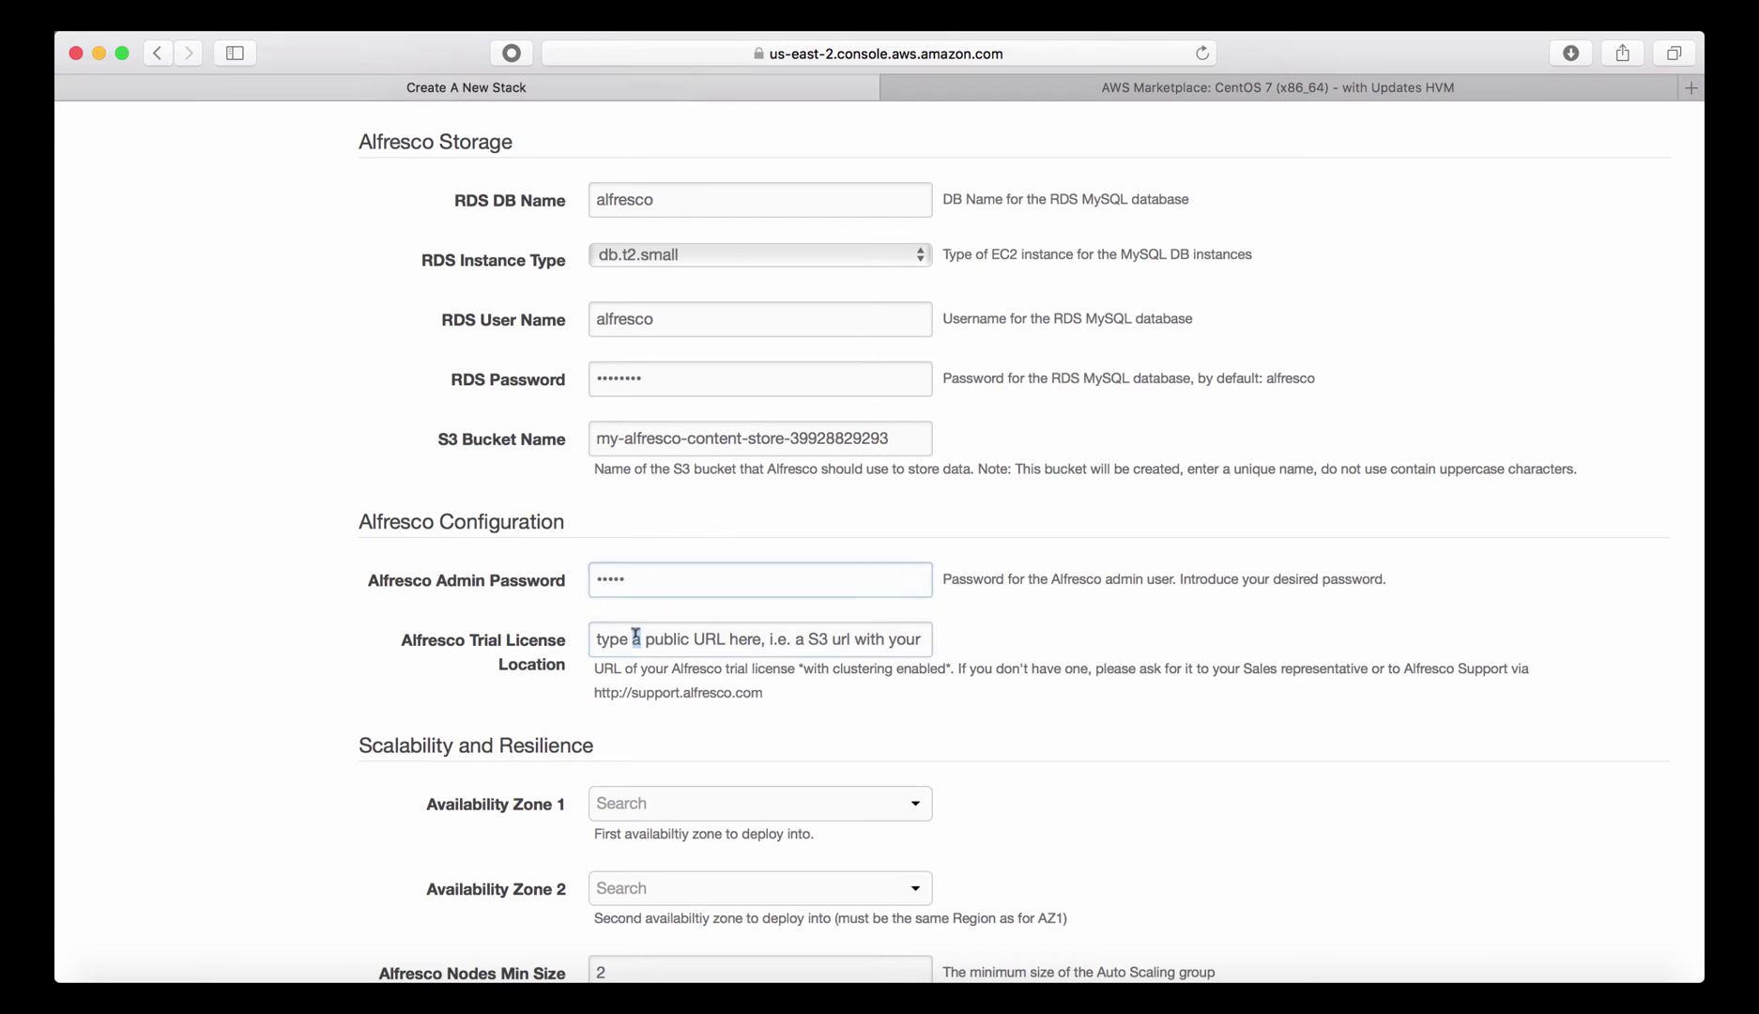
triple_click(635, 636)
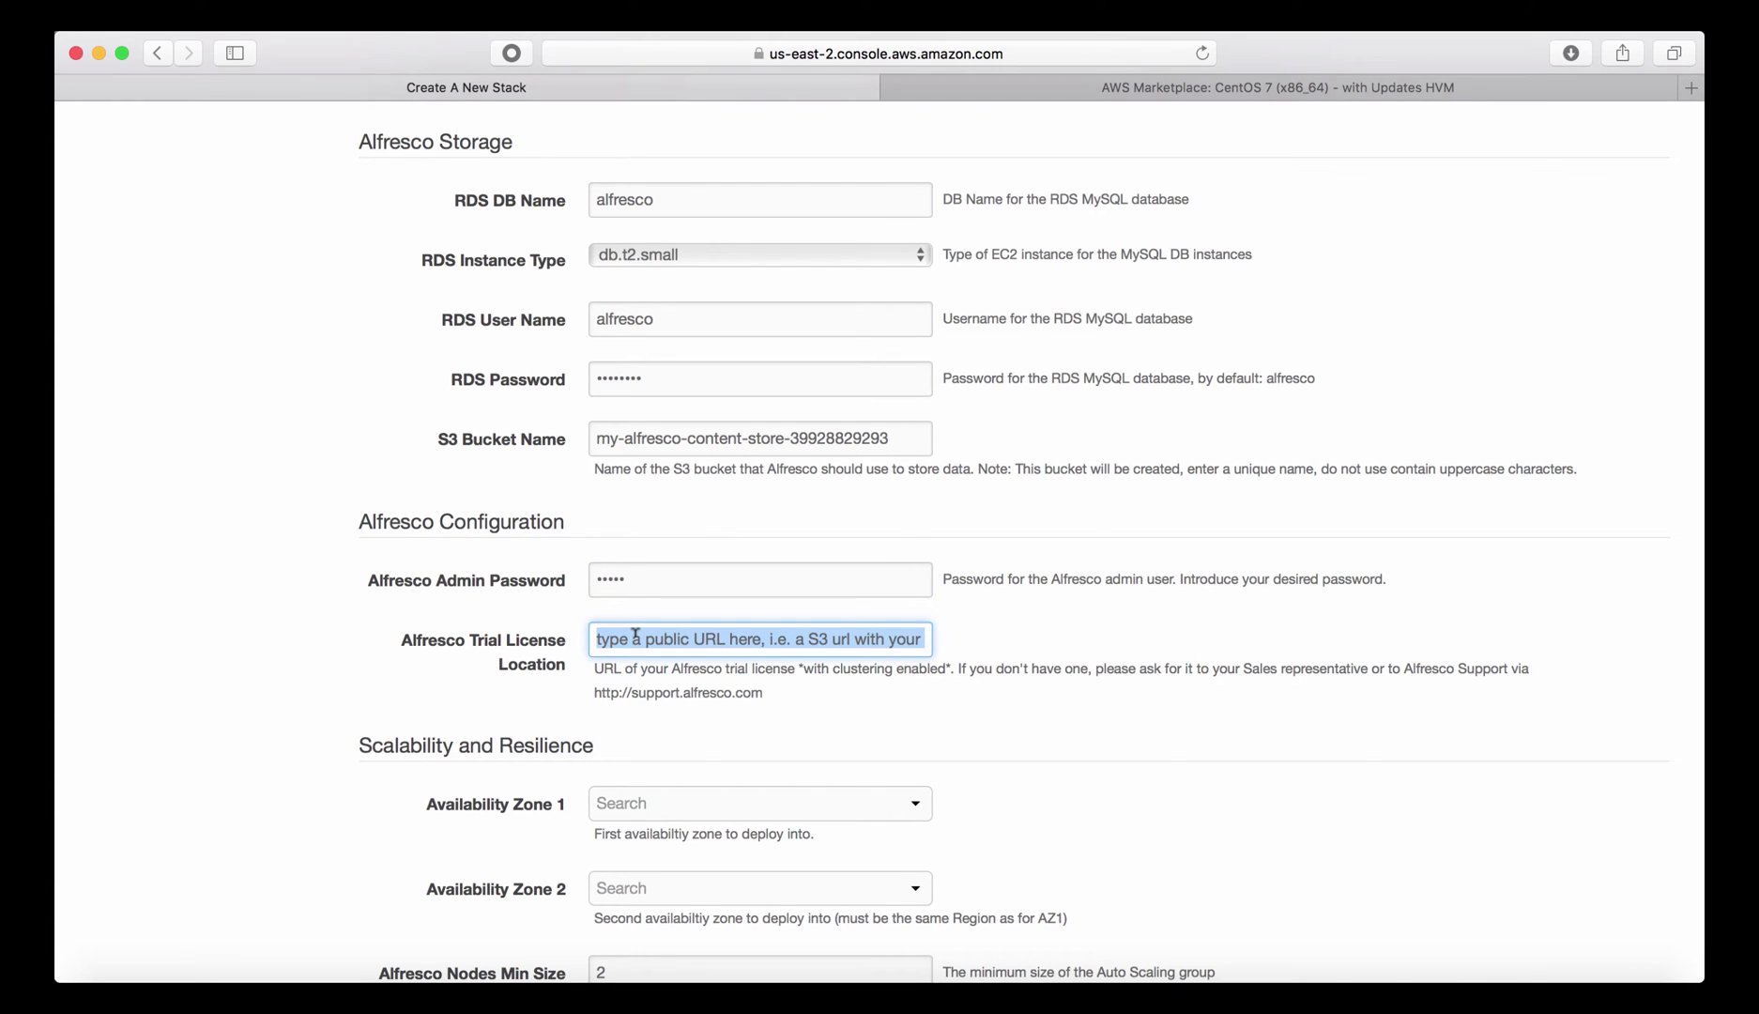
key(super+v)
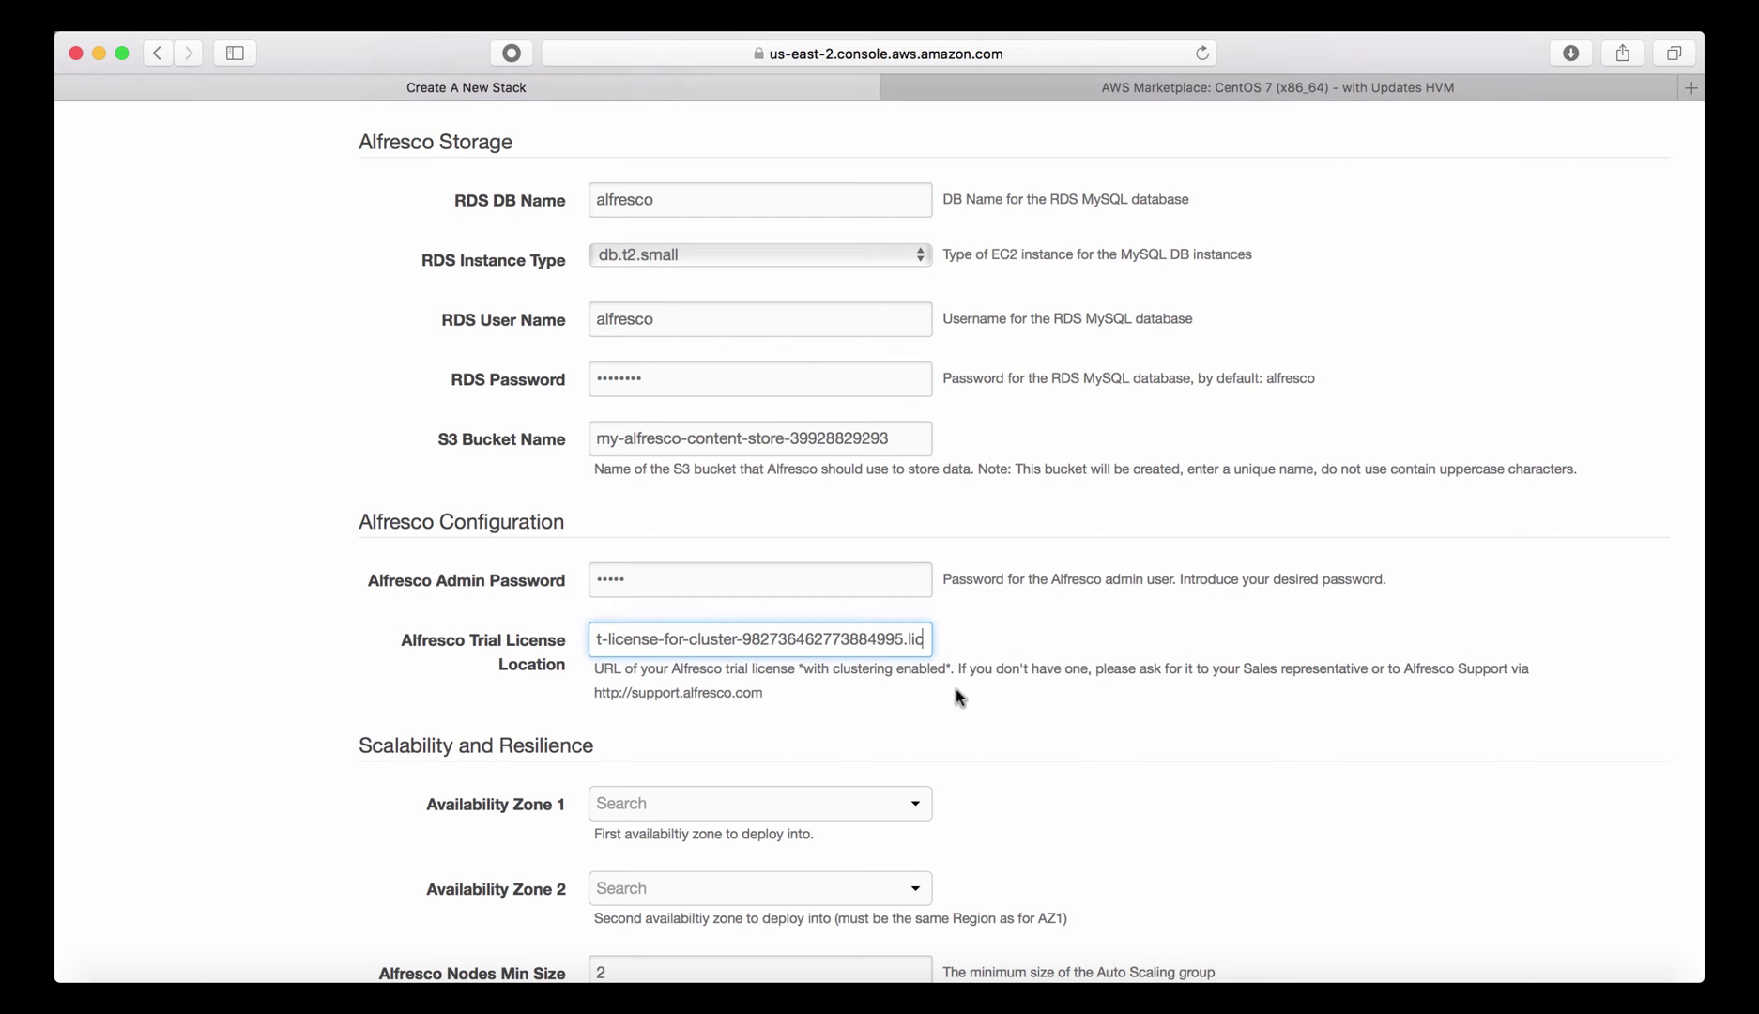
scroll(956, 706, down, 5)
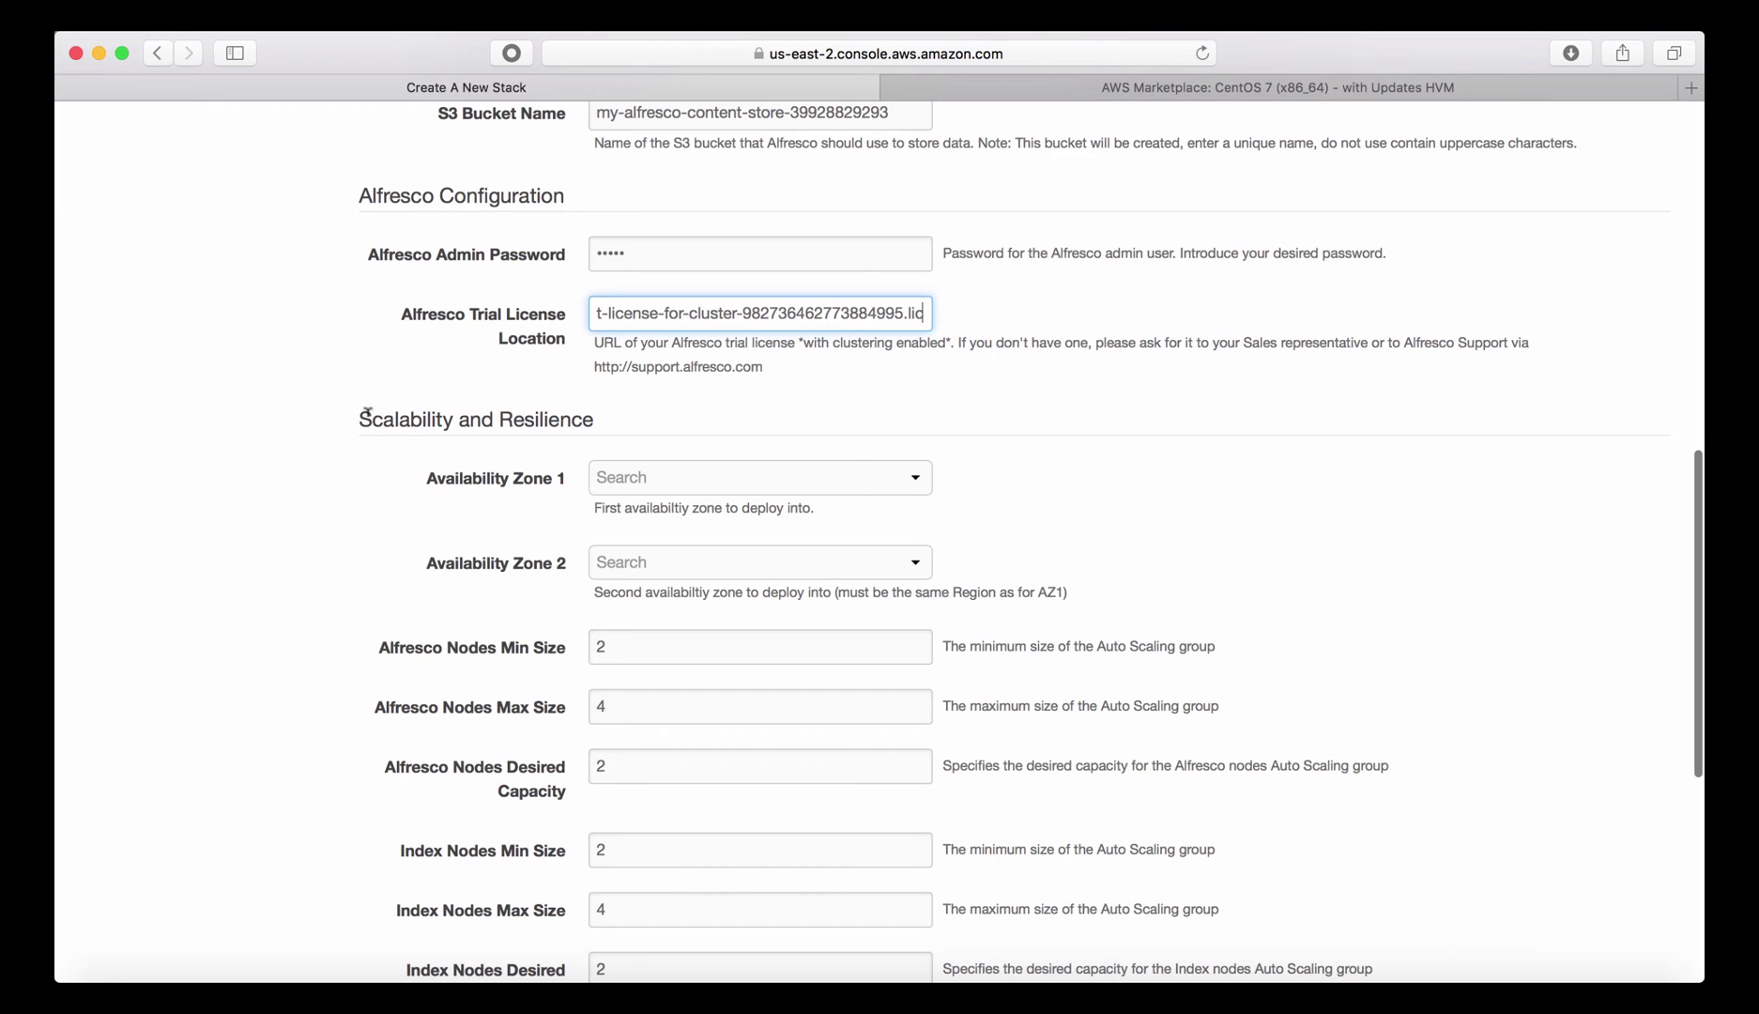
Set Availability Zone 1 to us-east-2a and Availability Zone 2 to us-east-2b.
click(699, 481)
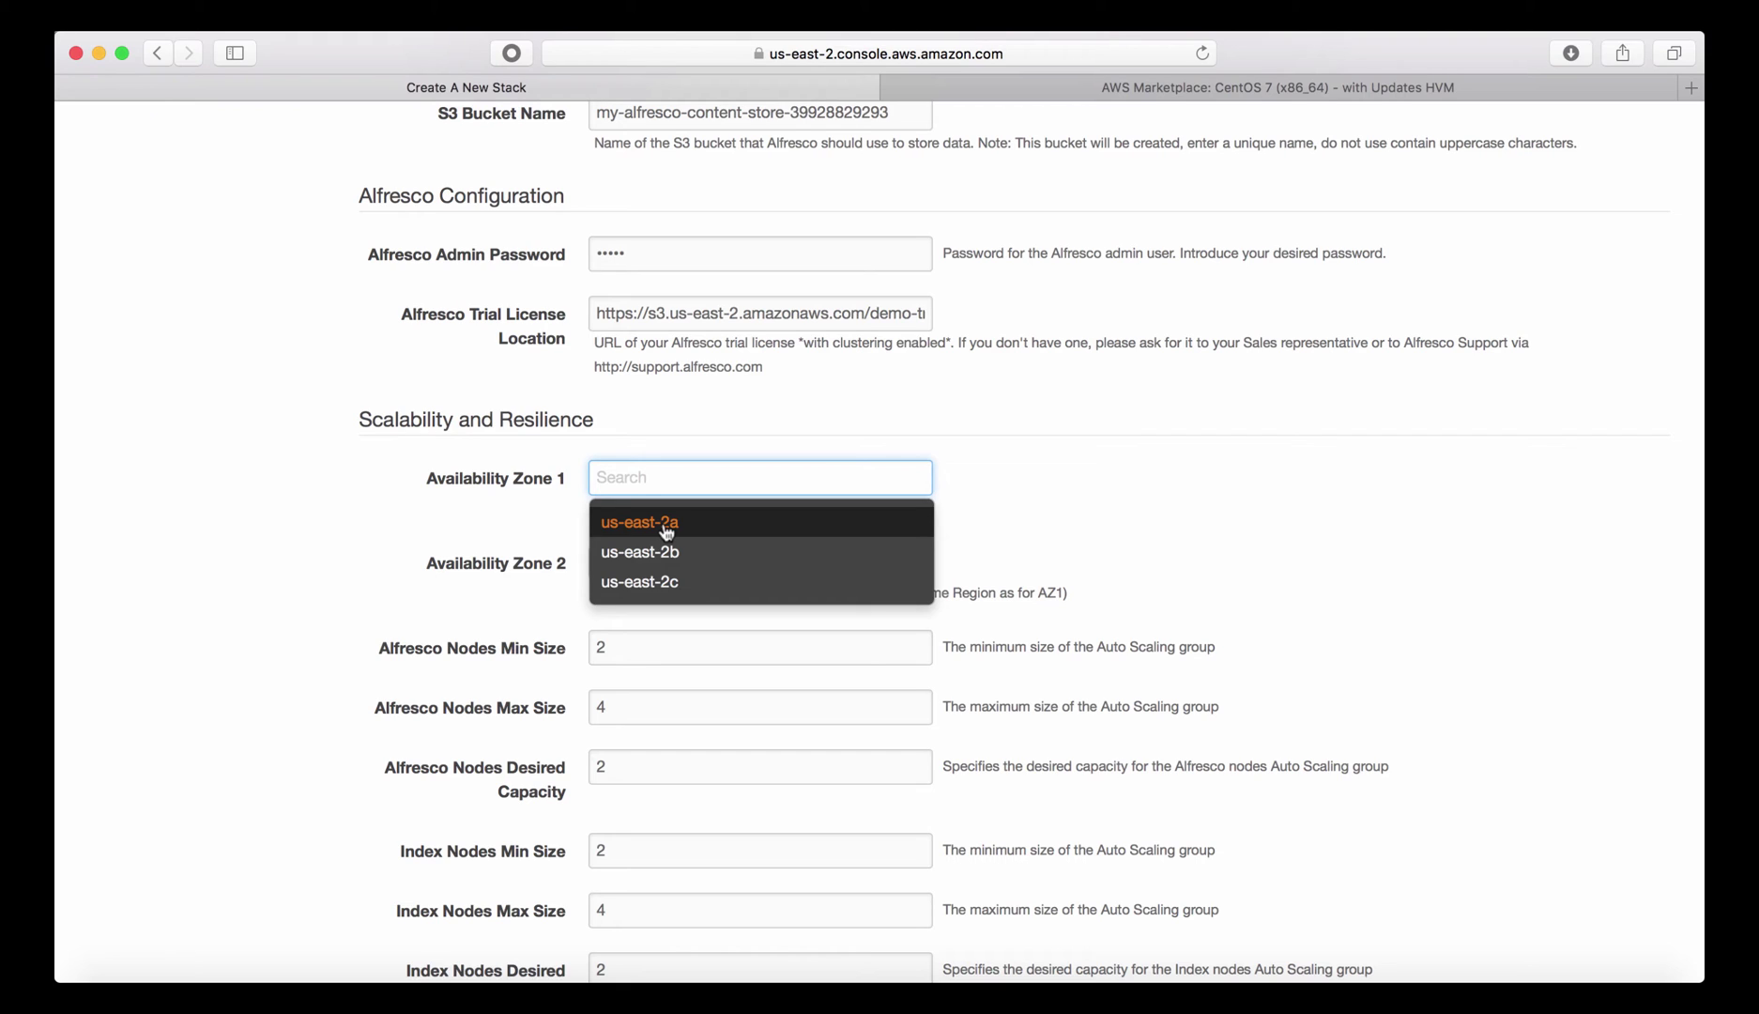
click(666, 529)
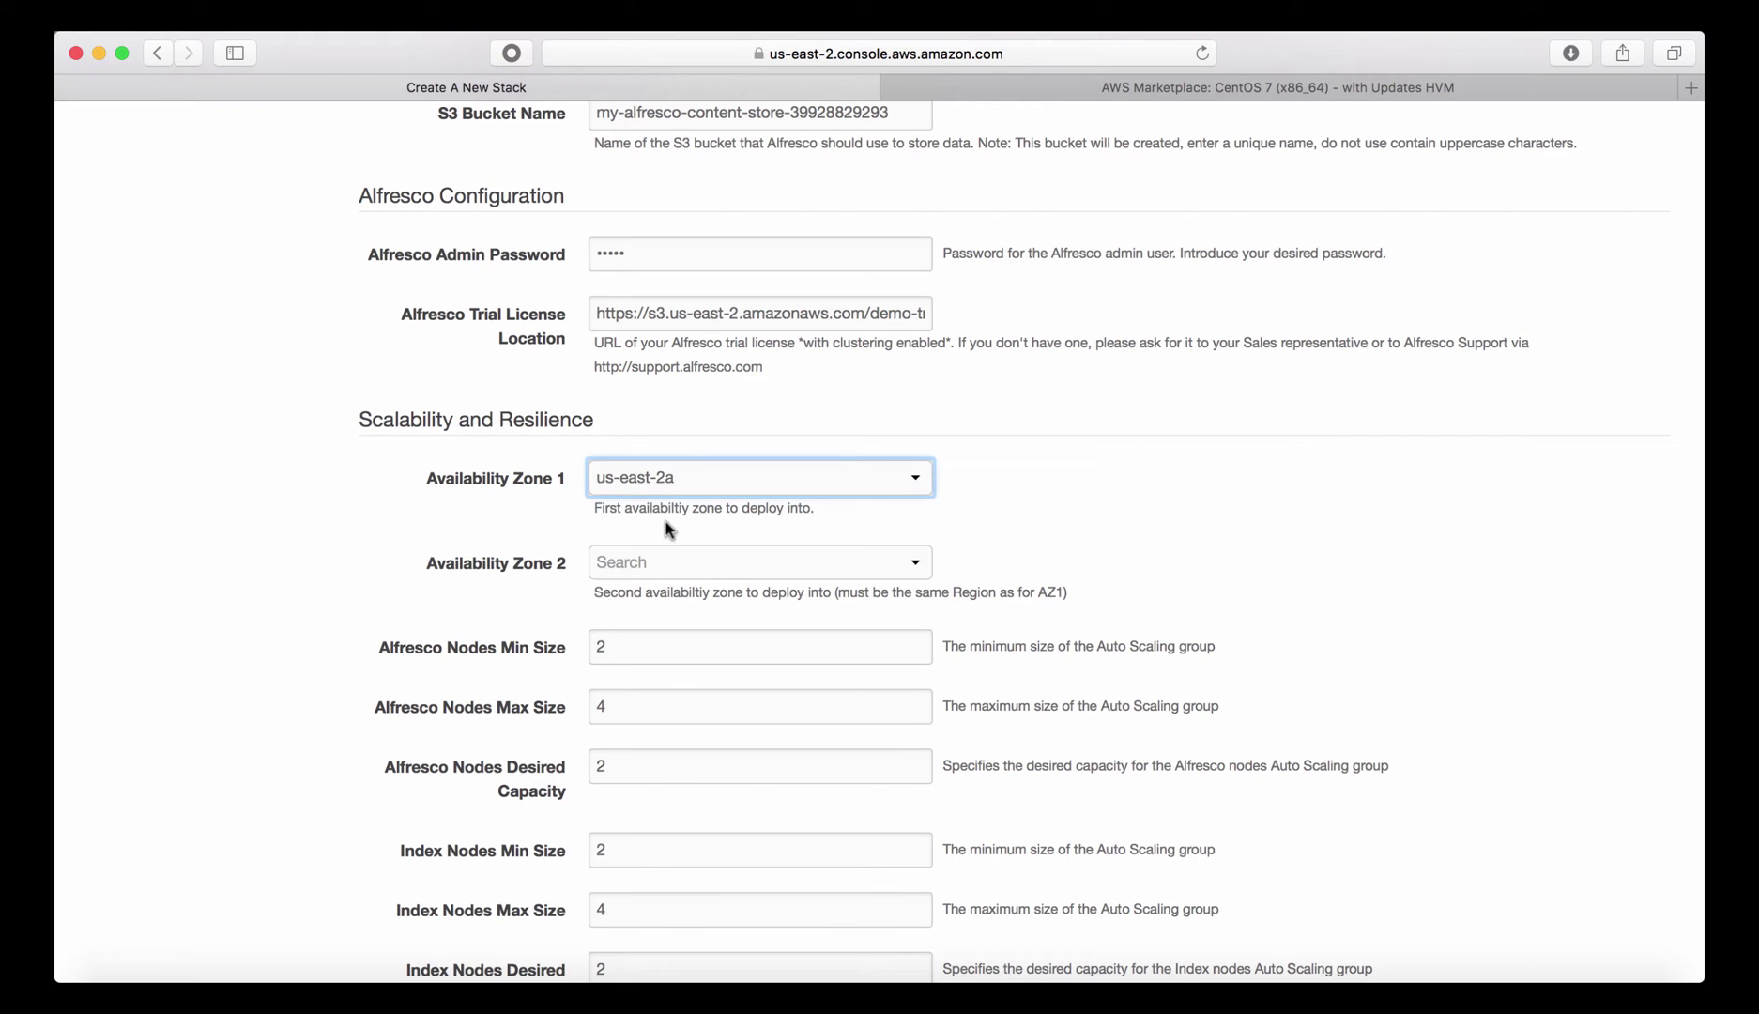
click(663, 563)
click(659, 644)
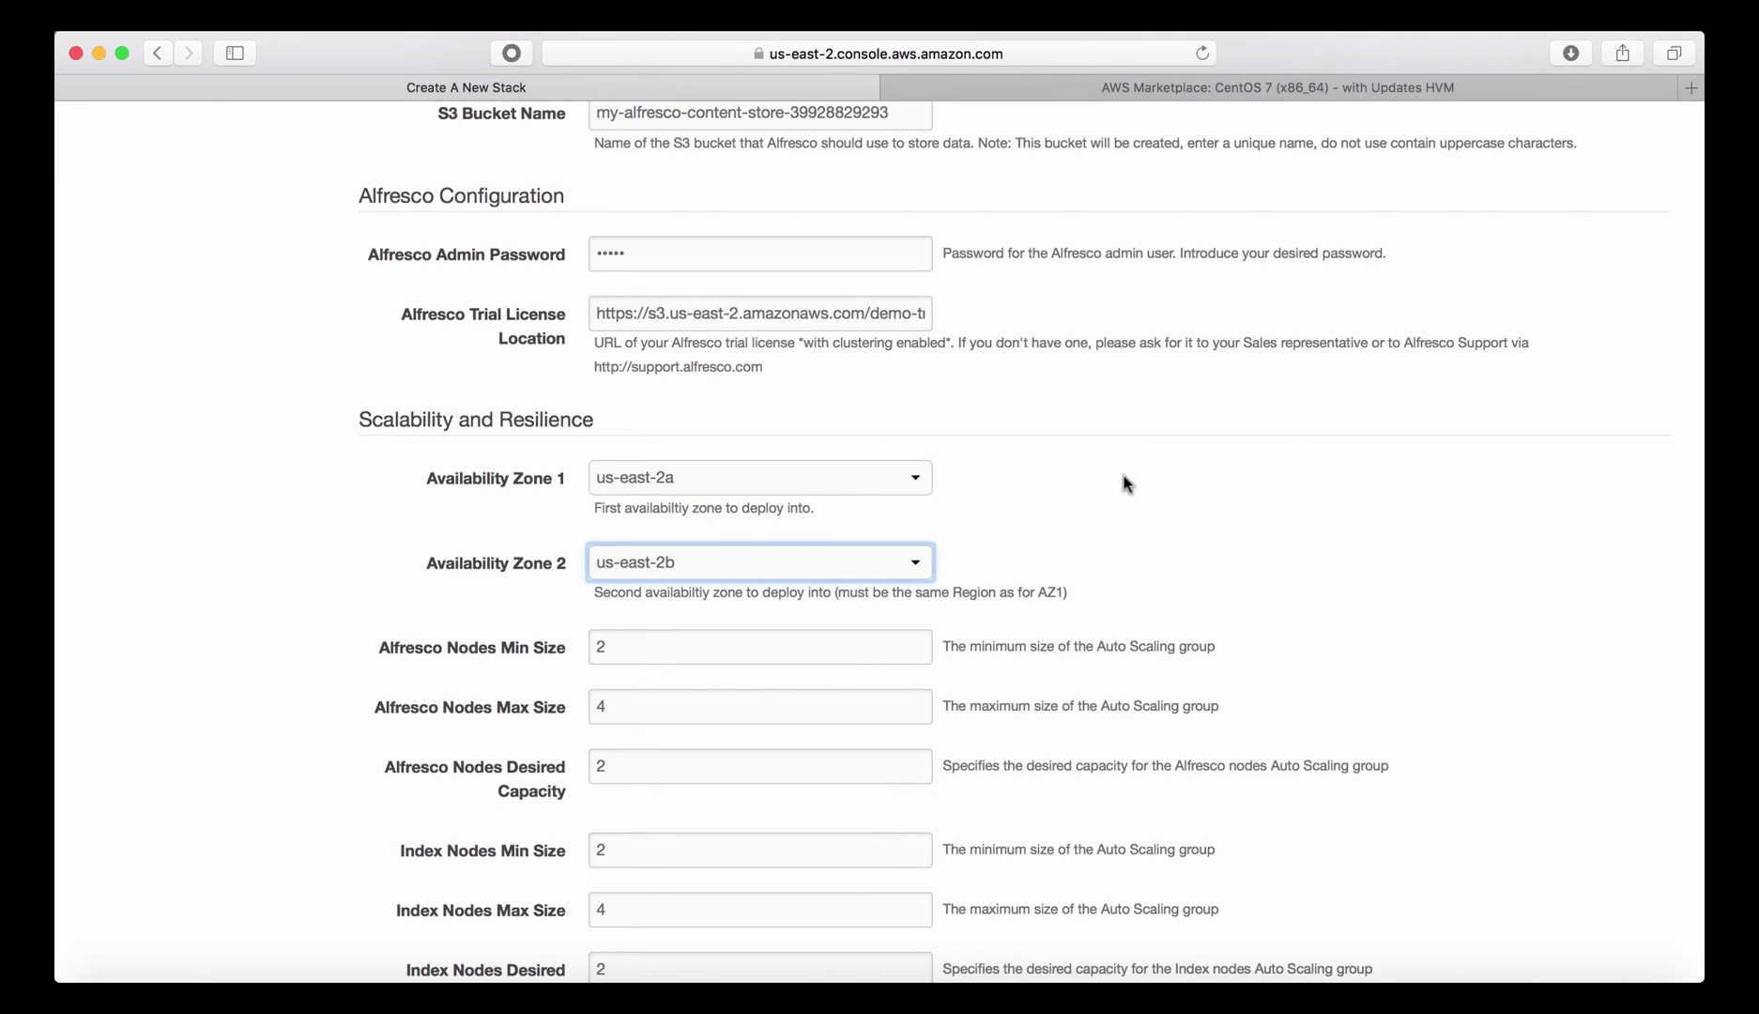
scroll(1135, 502, down, 5)
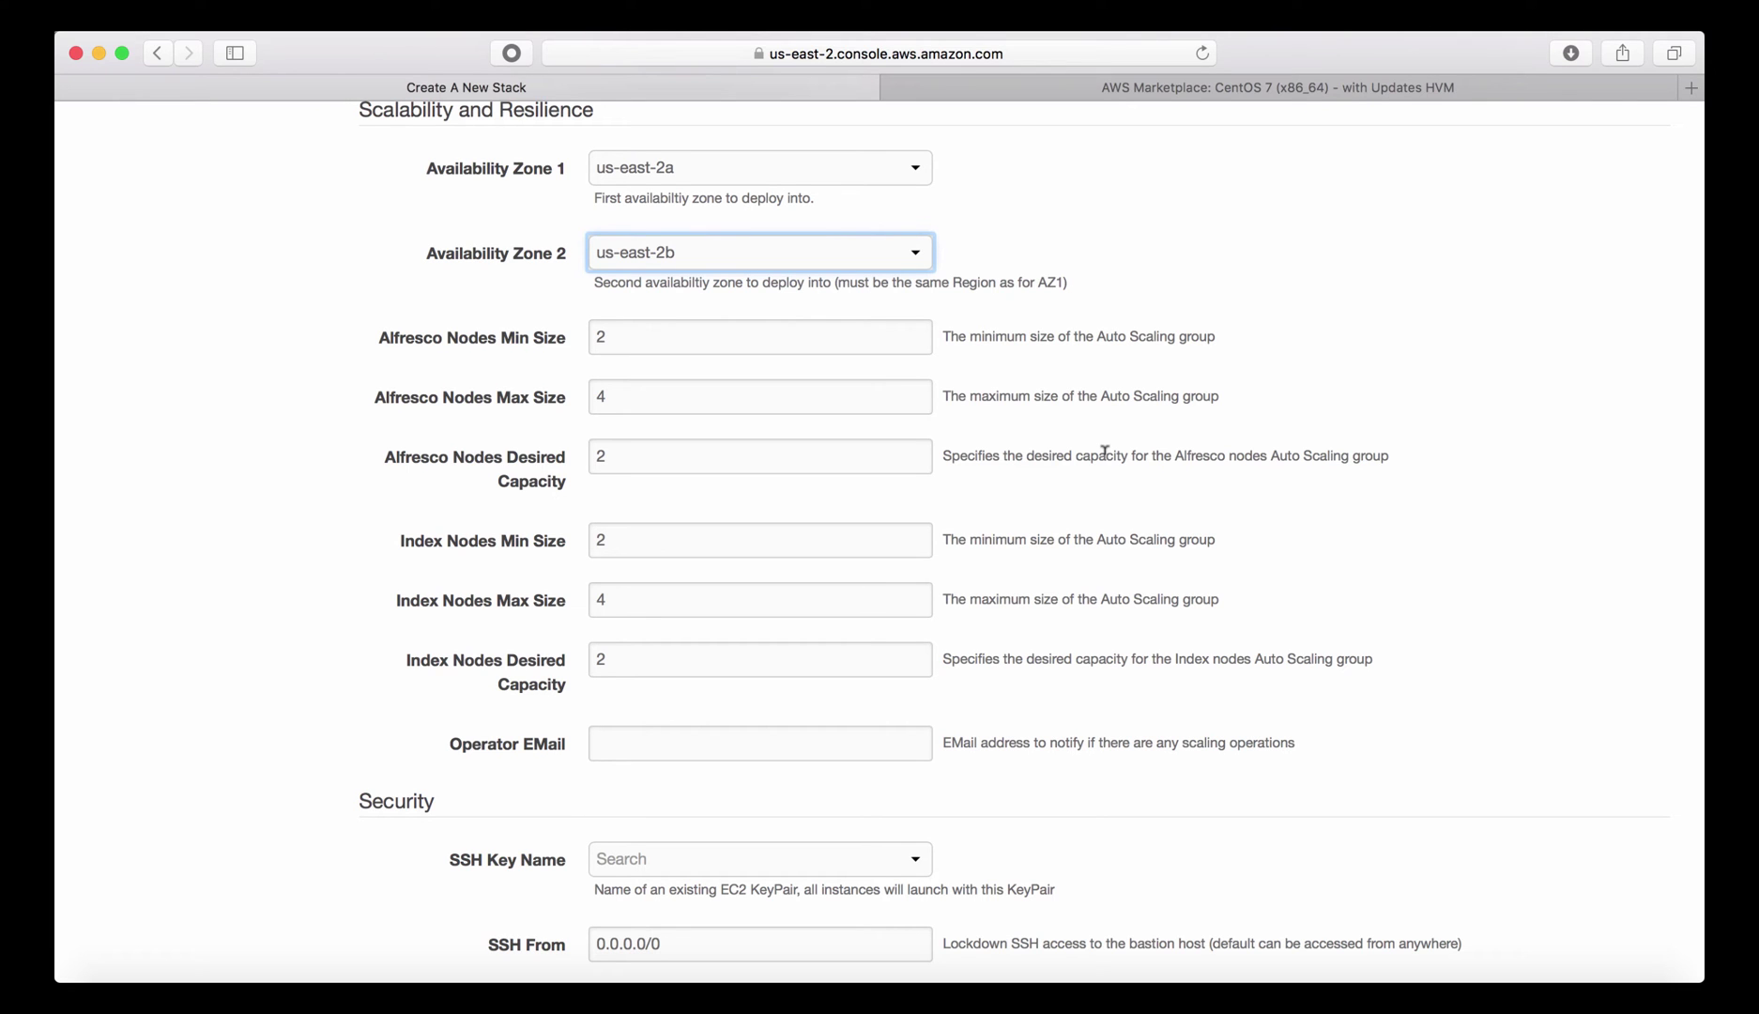
Fill in the operator's e-mail address in Operator EMail using the browser's autofill suggestion.
scroll(1078, 483, down, 5)
click(682, 552)
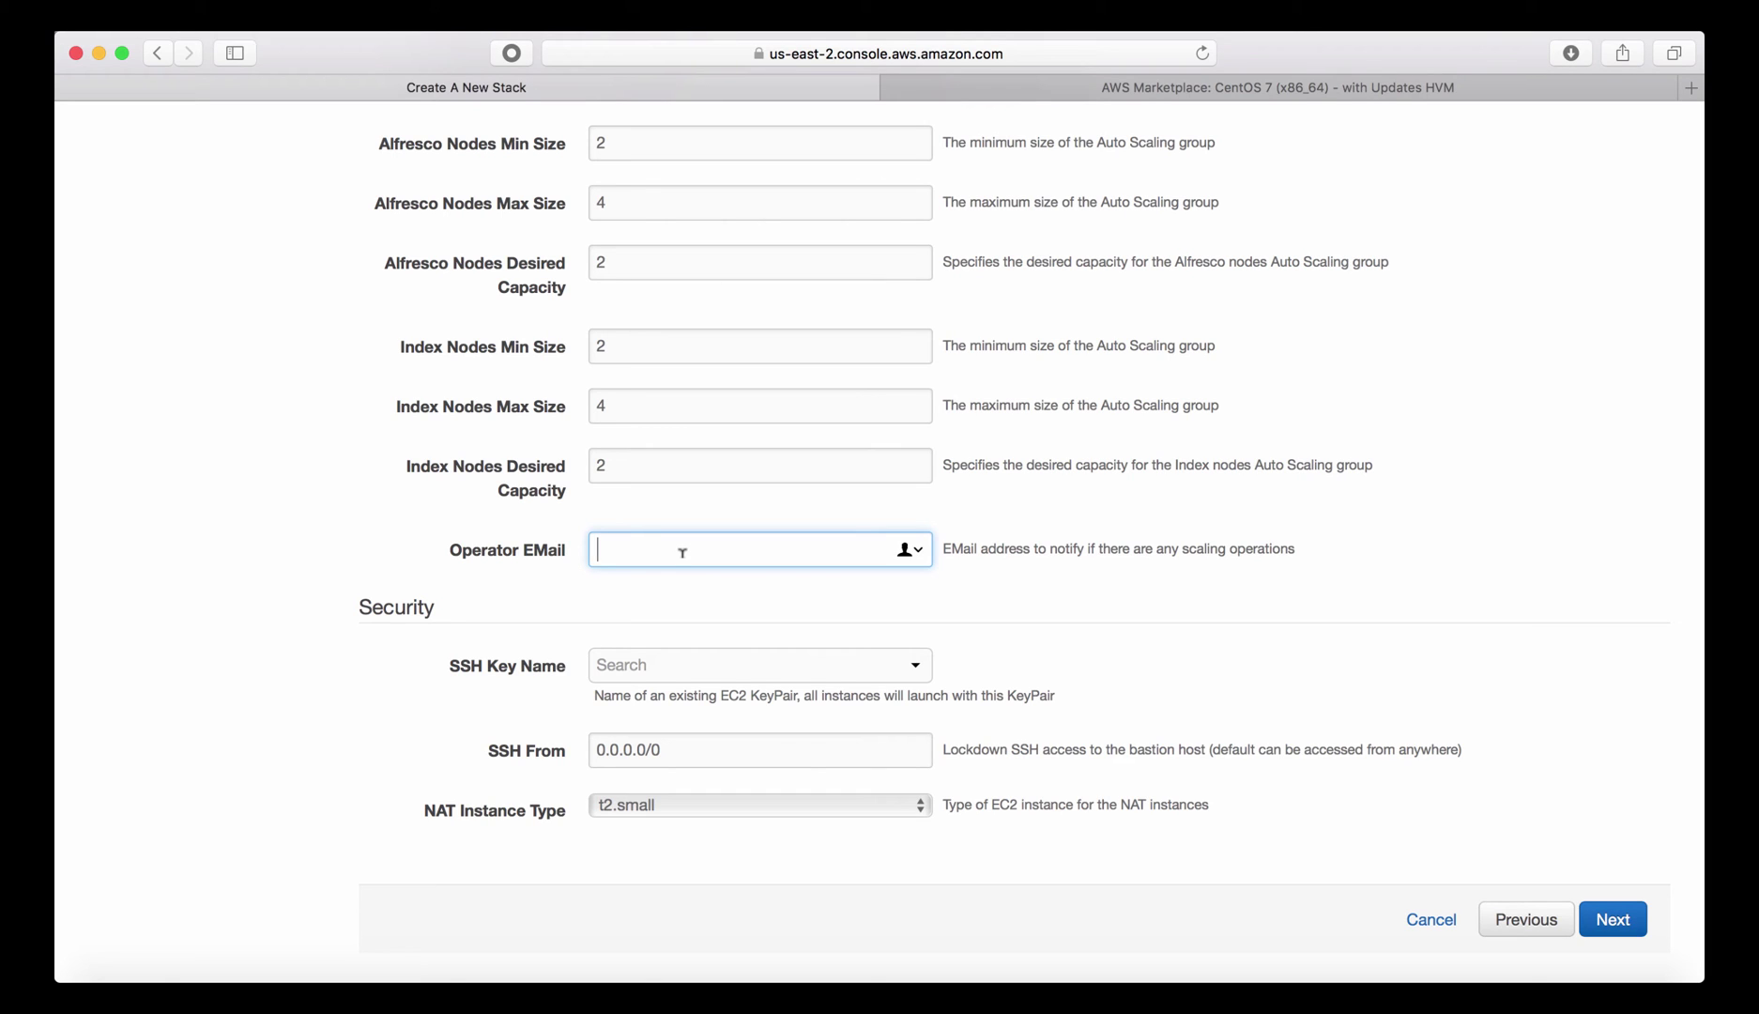
text(toni.)
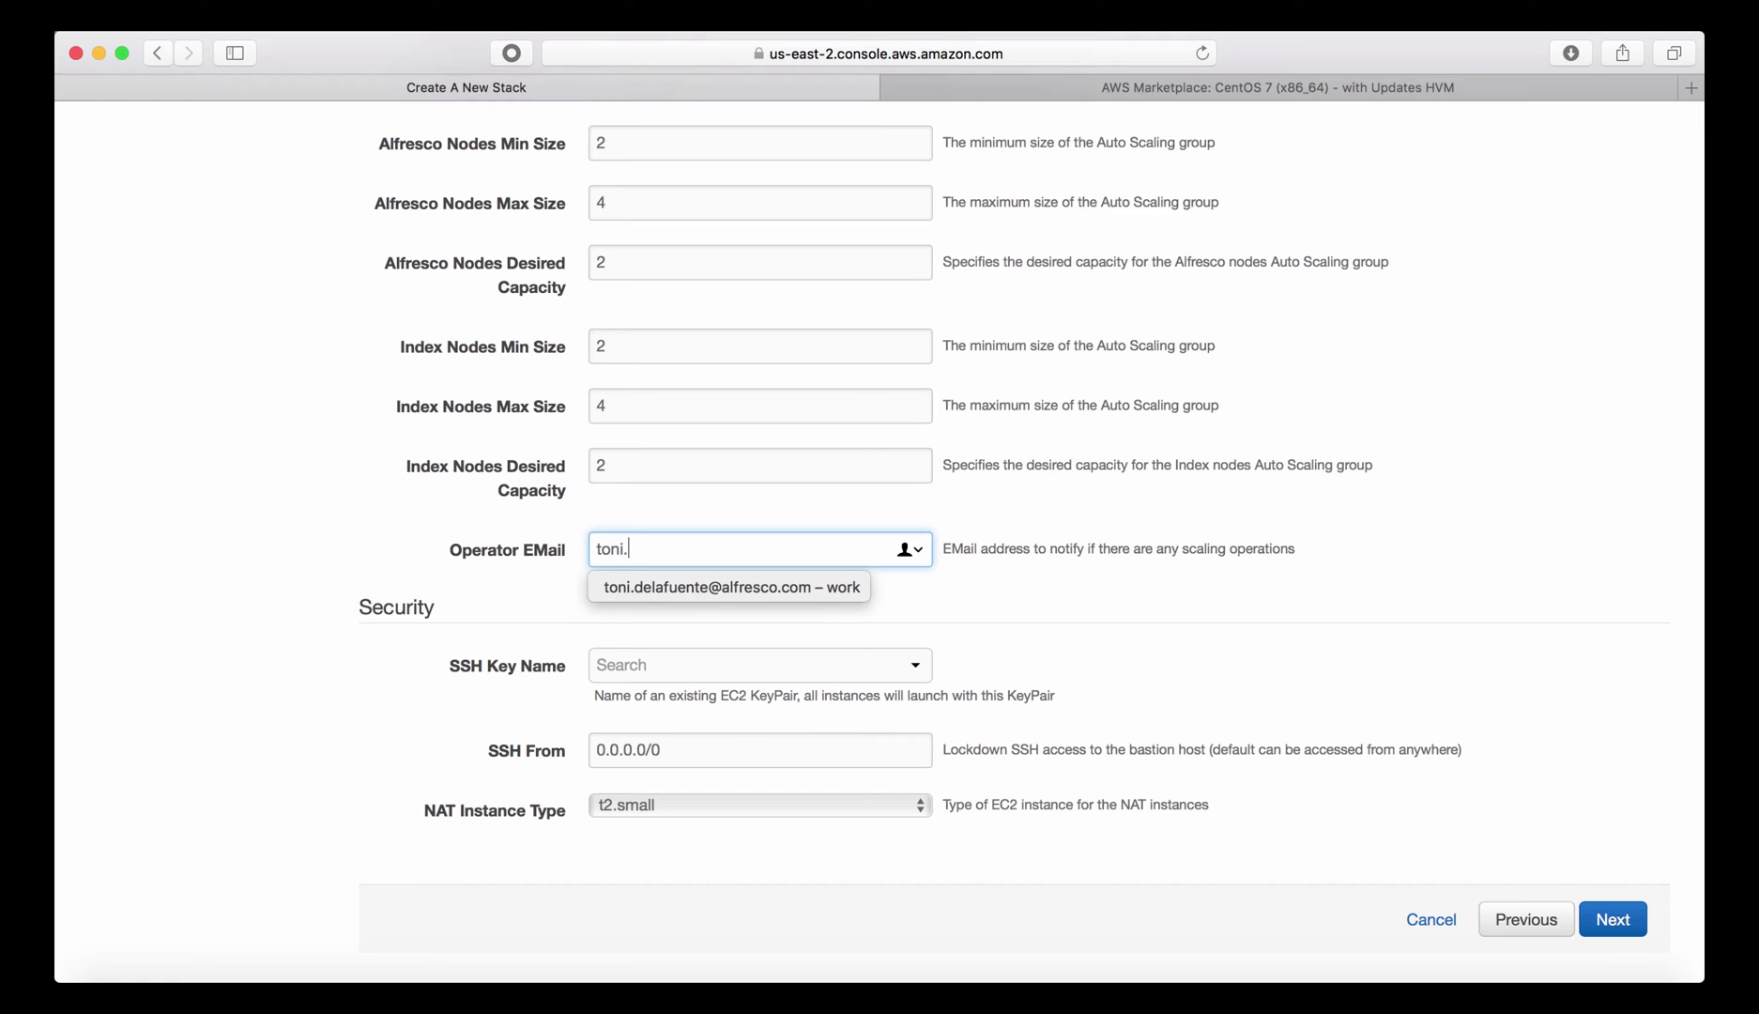
click(743, 582)
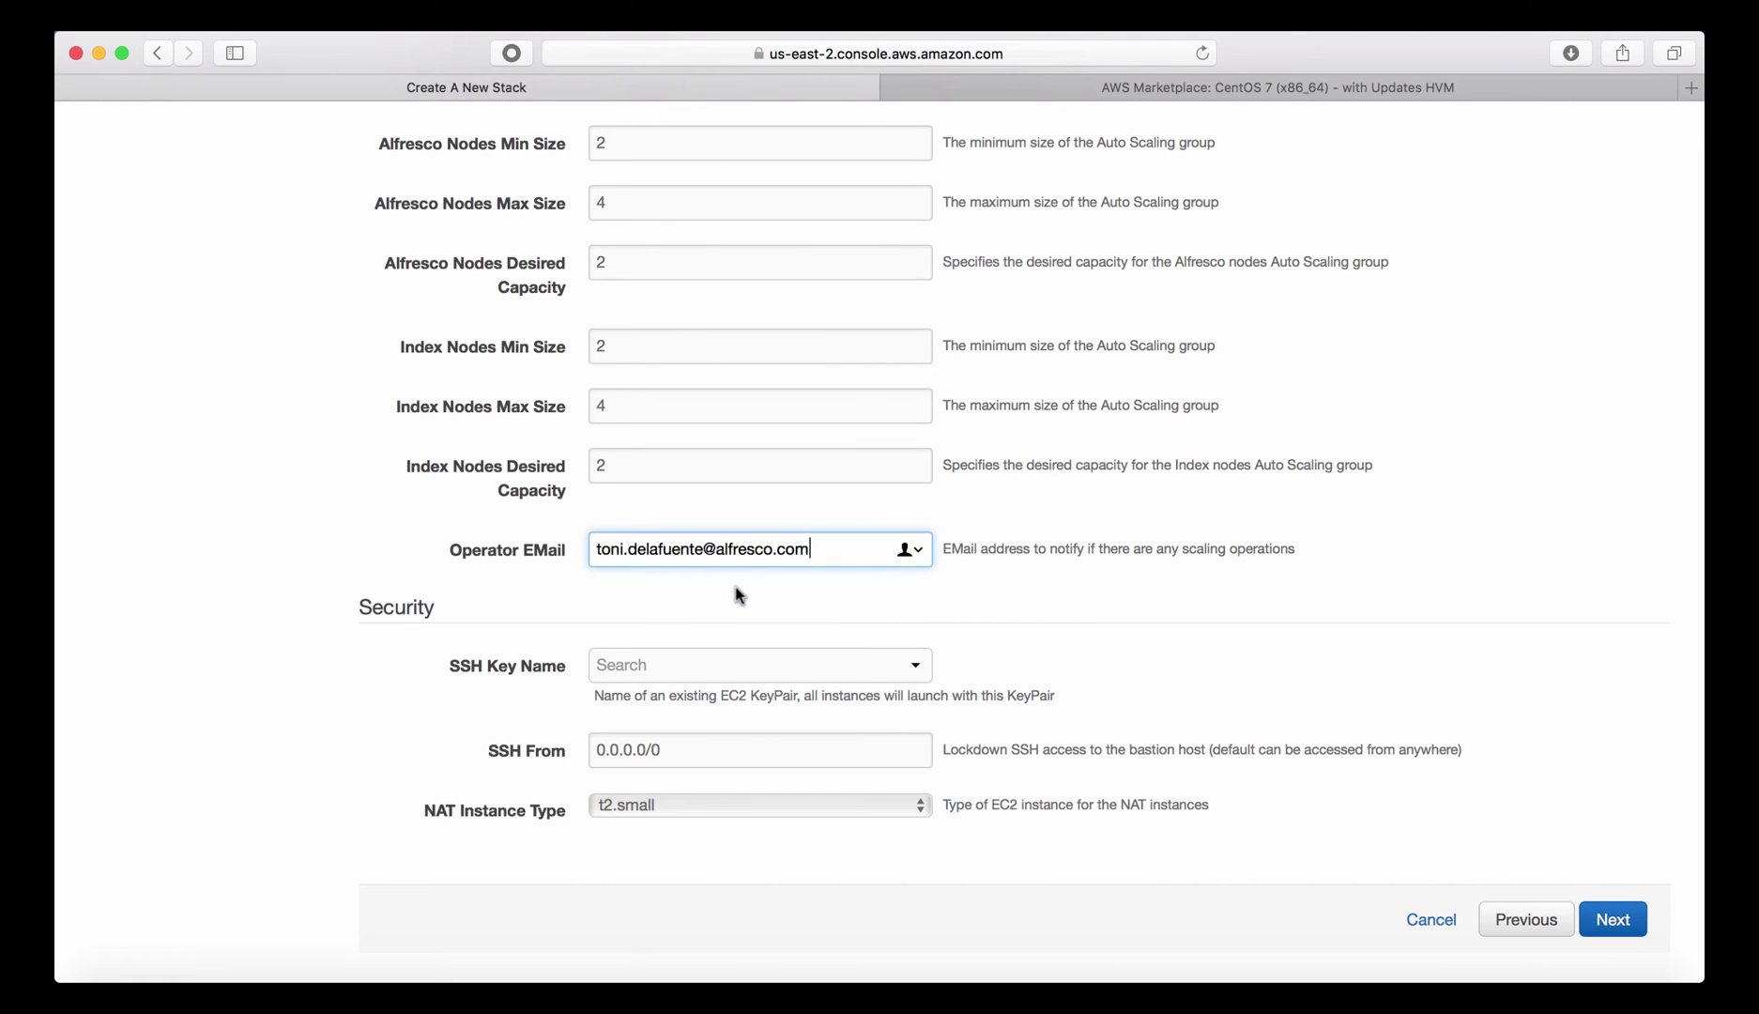
Choose op-key as the SSH key pair for the stack.
click(723, 668)
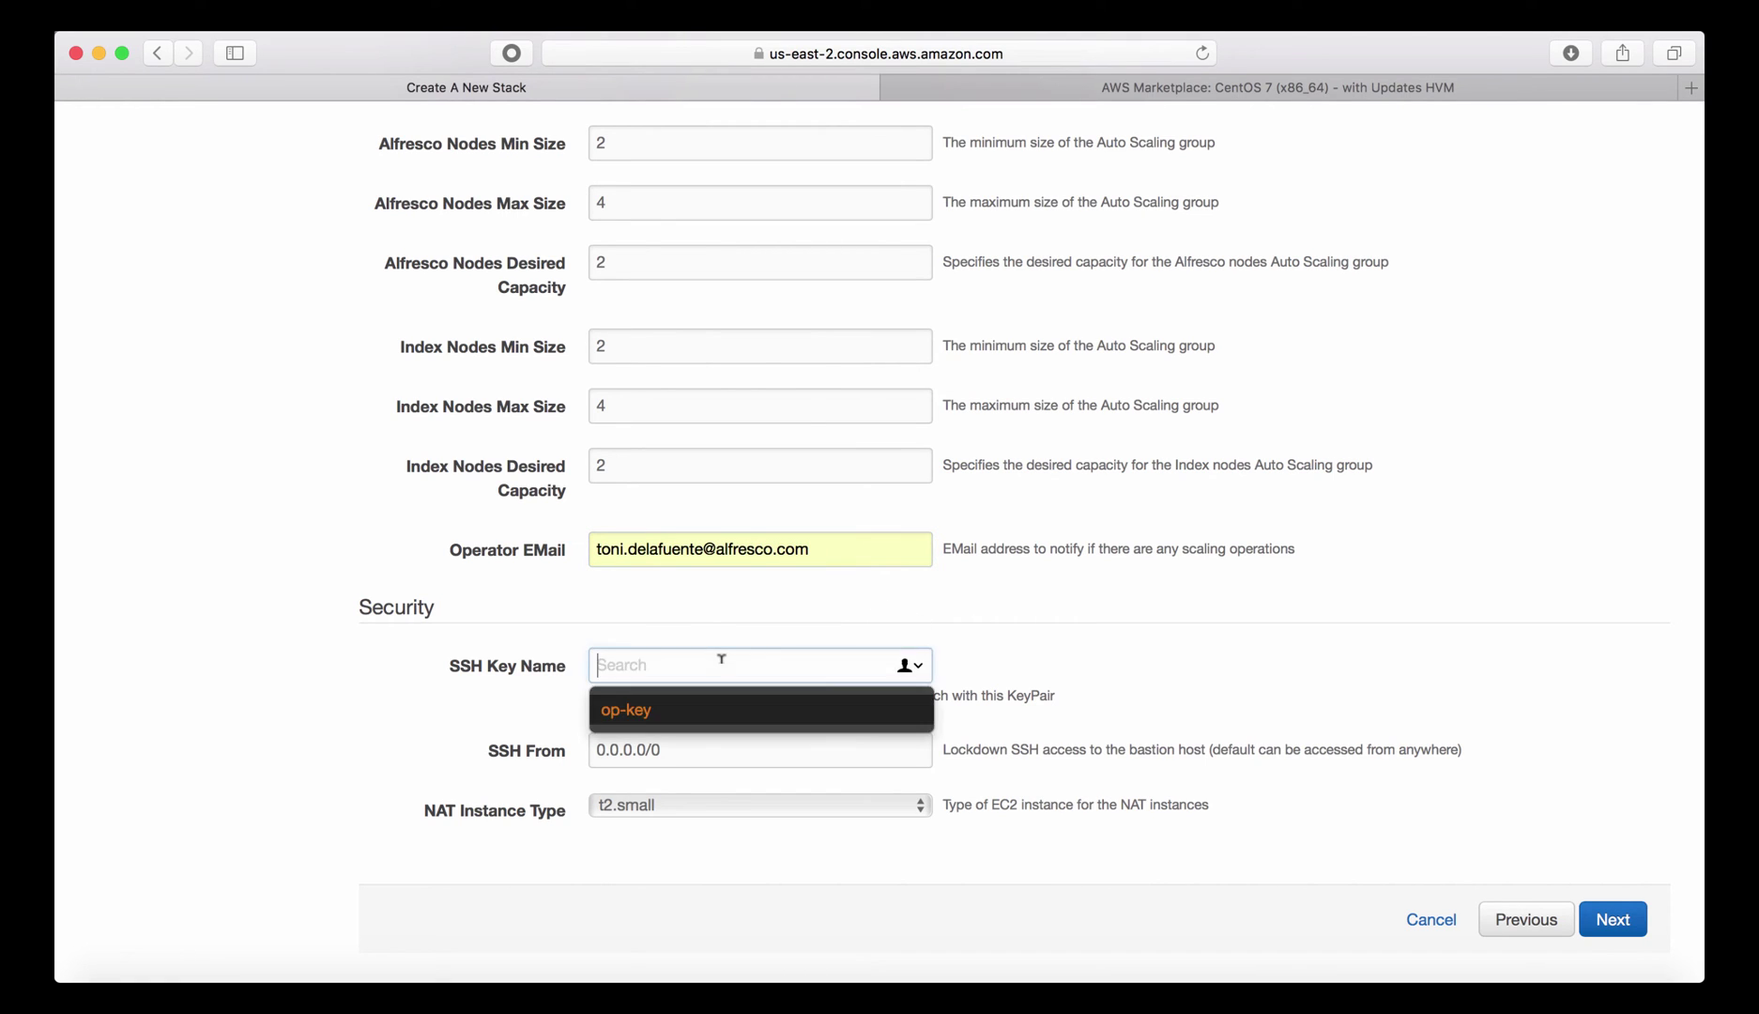
click(632, 721)
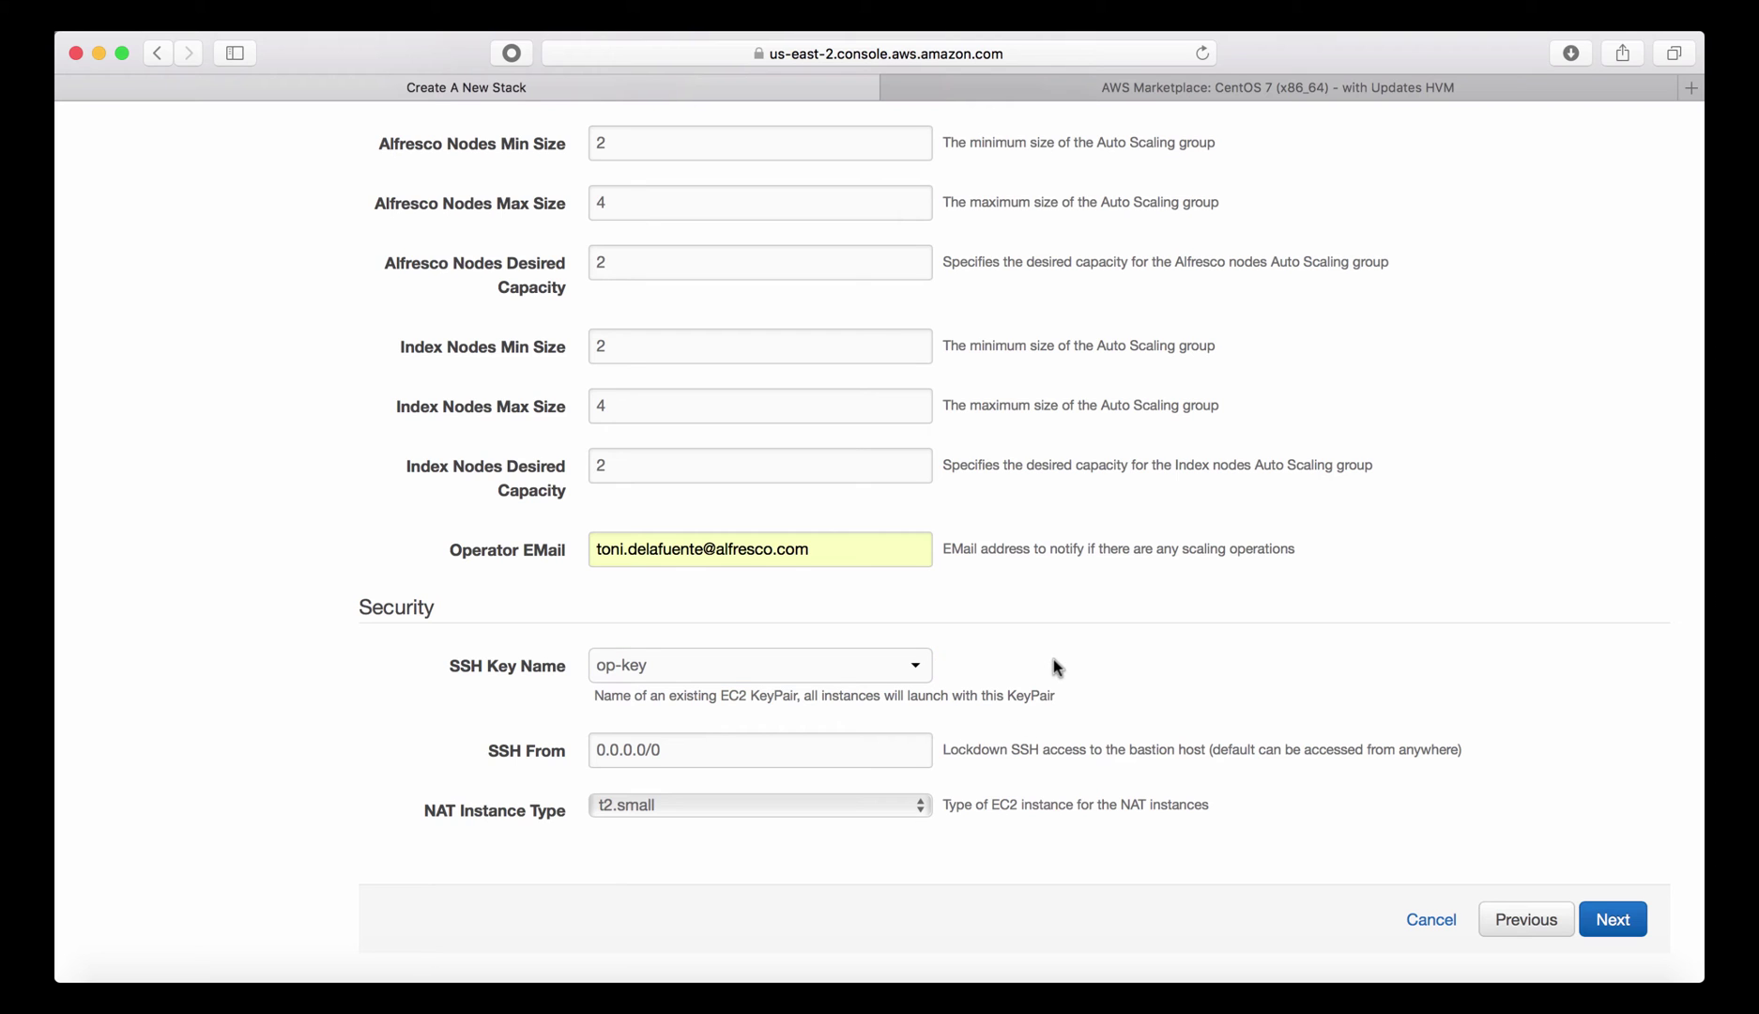
key(super+t)
Look up and copy the public IP 194.75.202.169 on whatismyip.com, then return to the stack form.
text(whati)
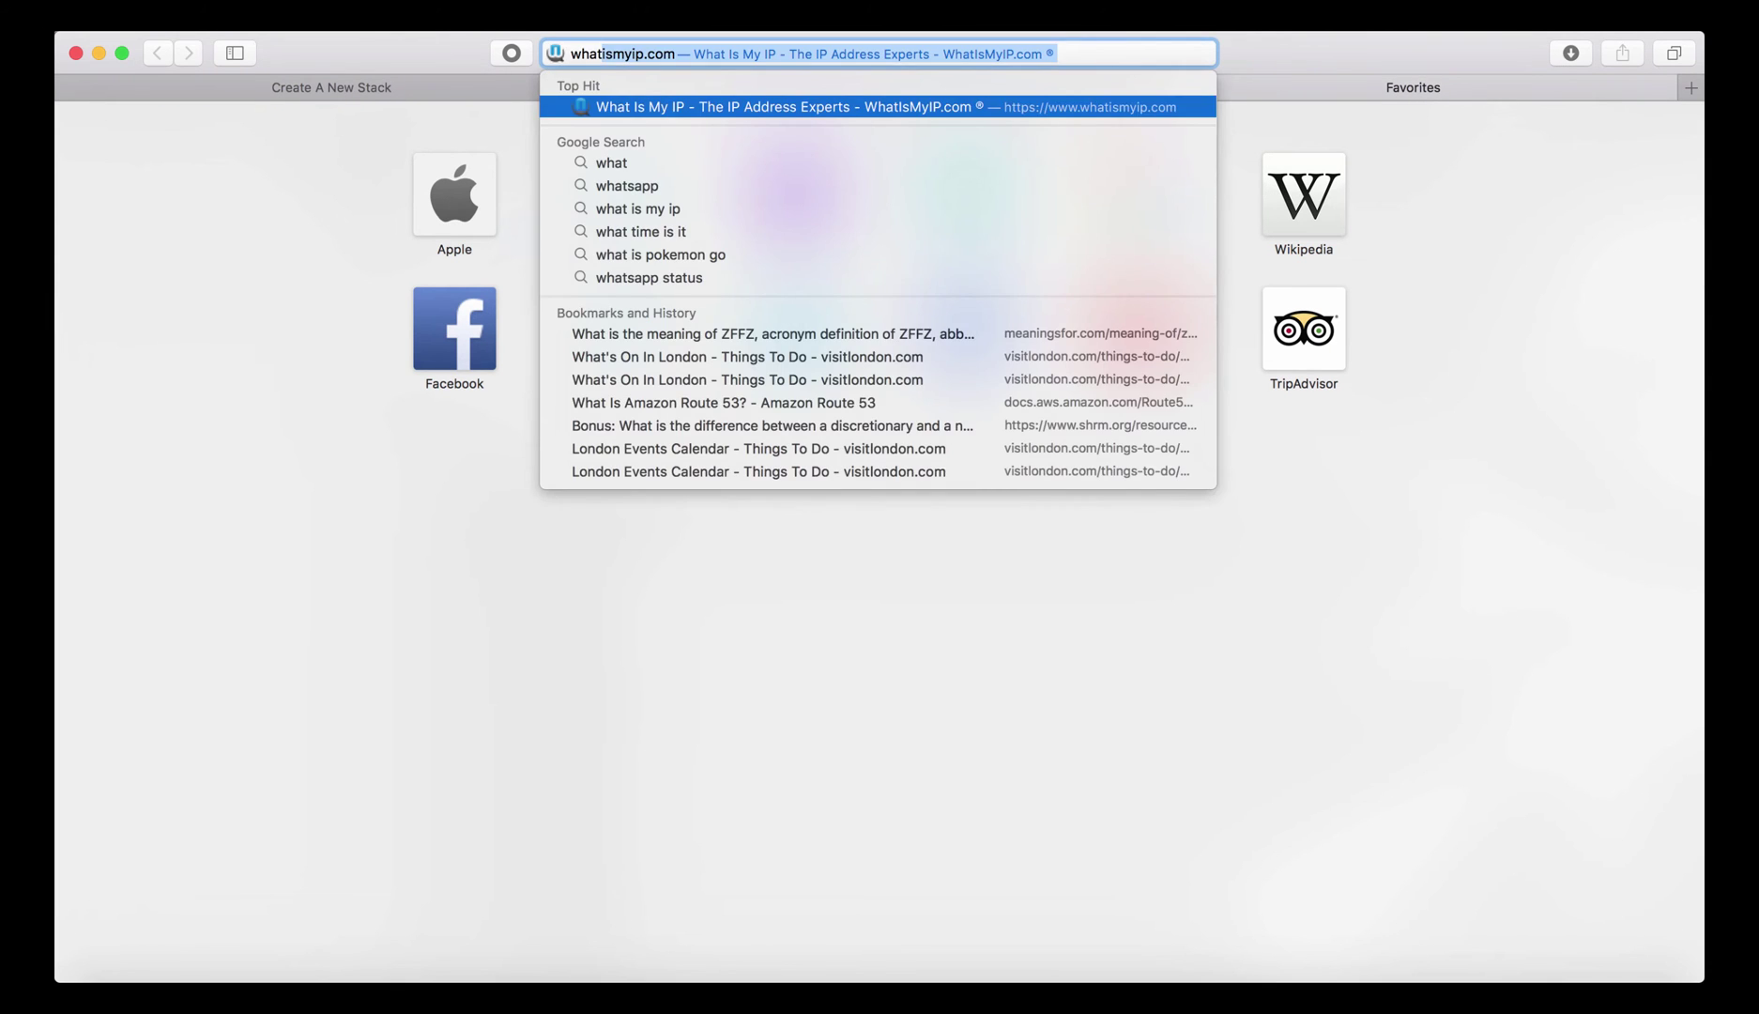
key(Return)
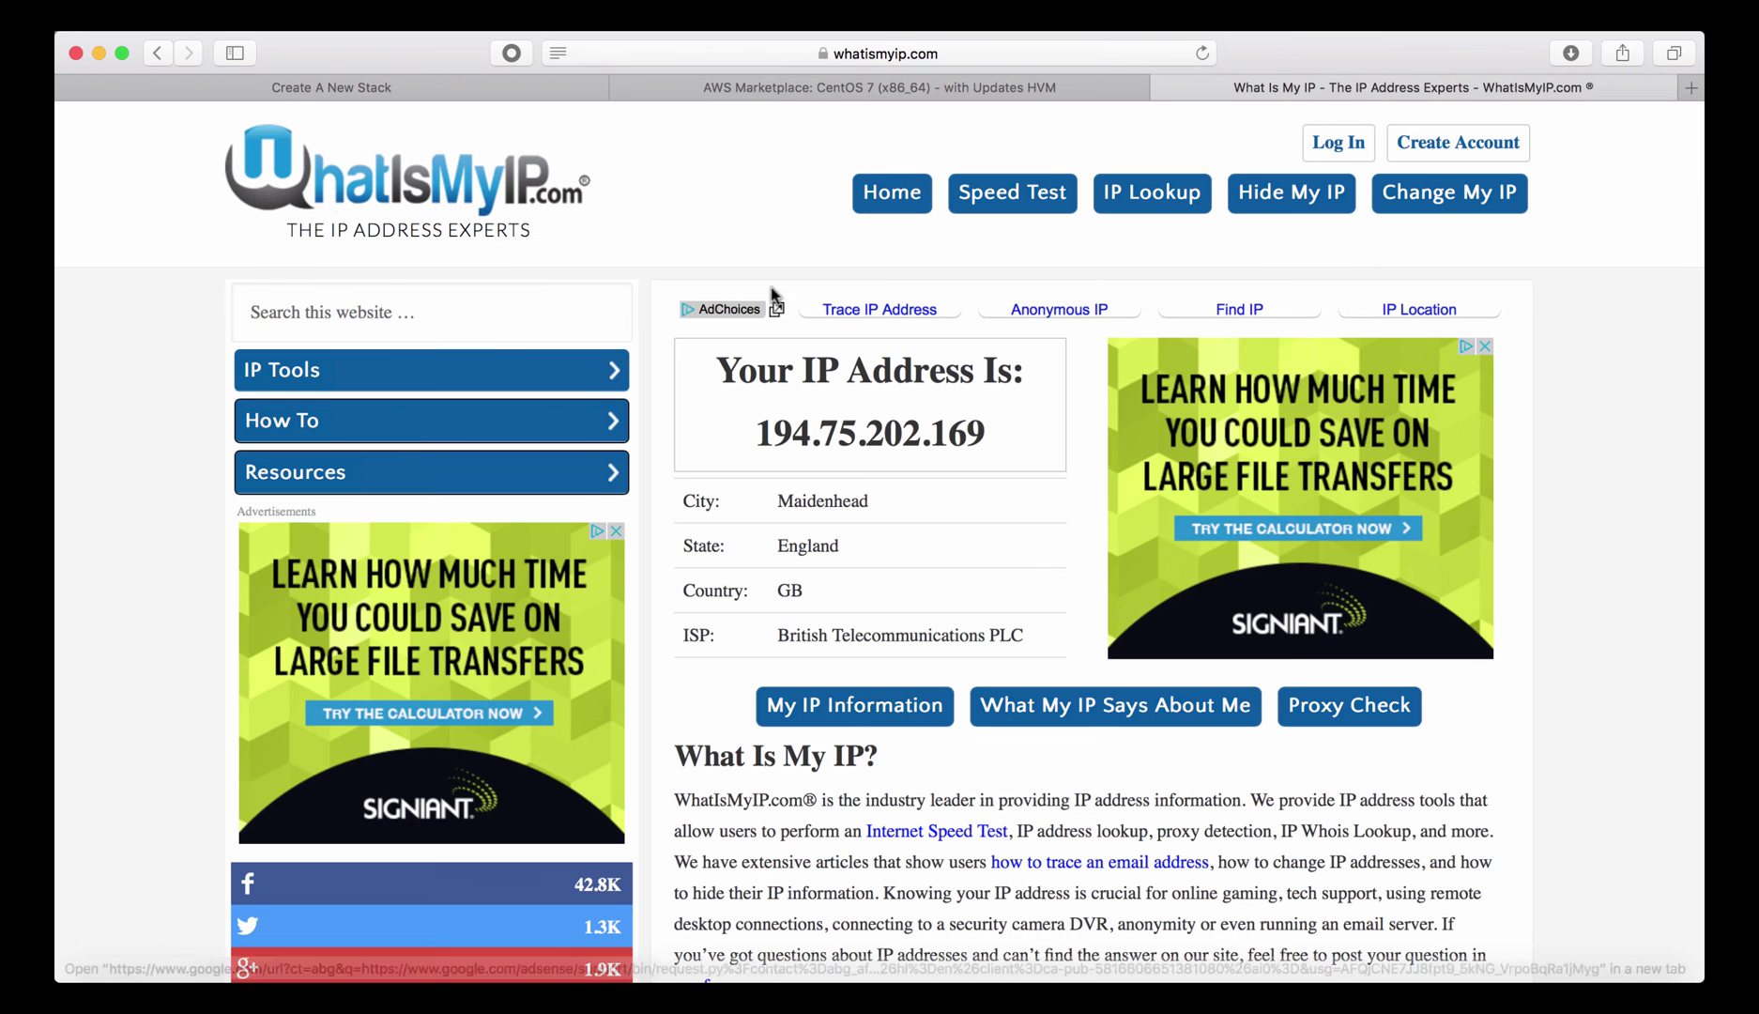
drag(757, 430, 997, 430)
key(cmd+c)
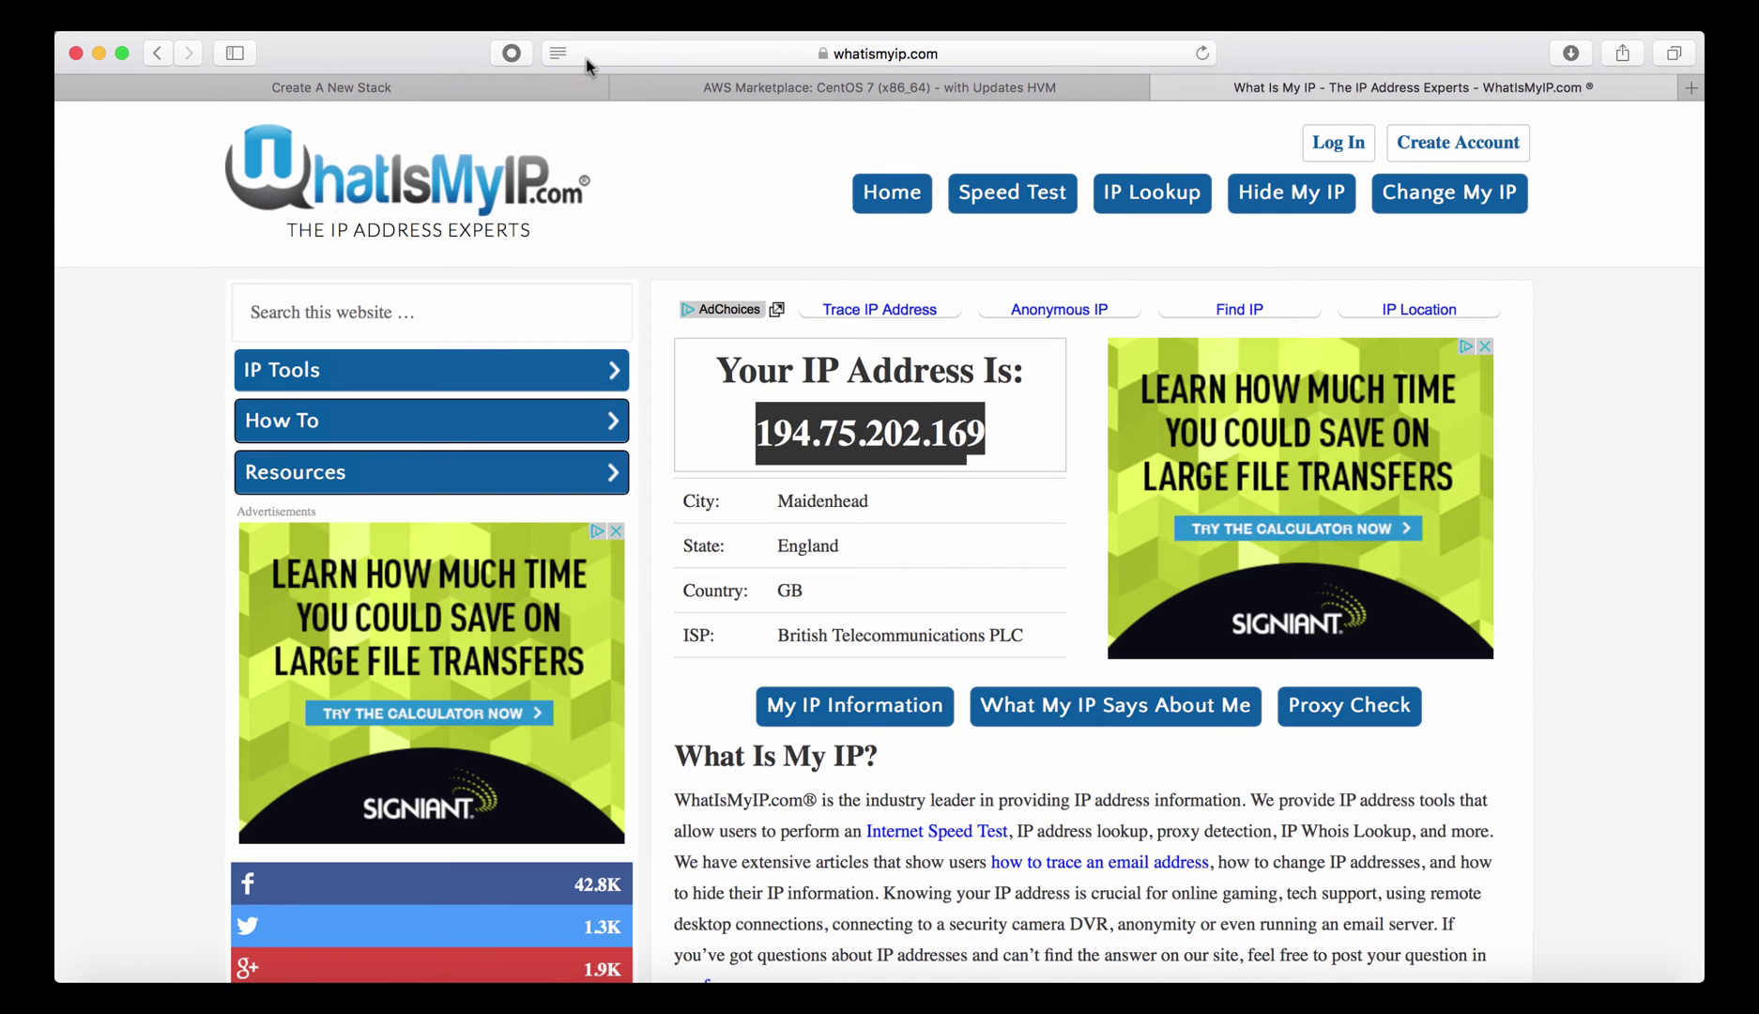
click(421, 87)
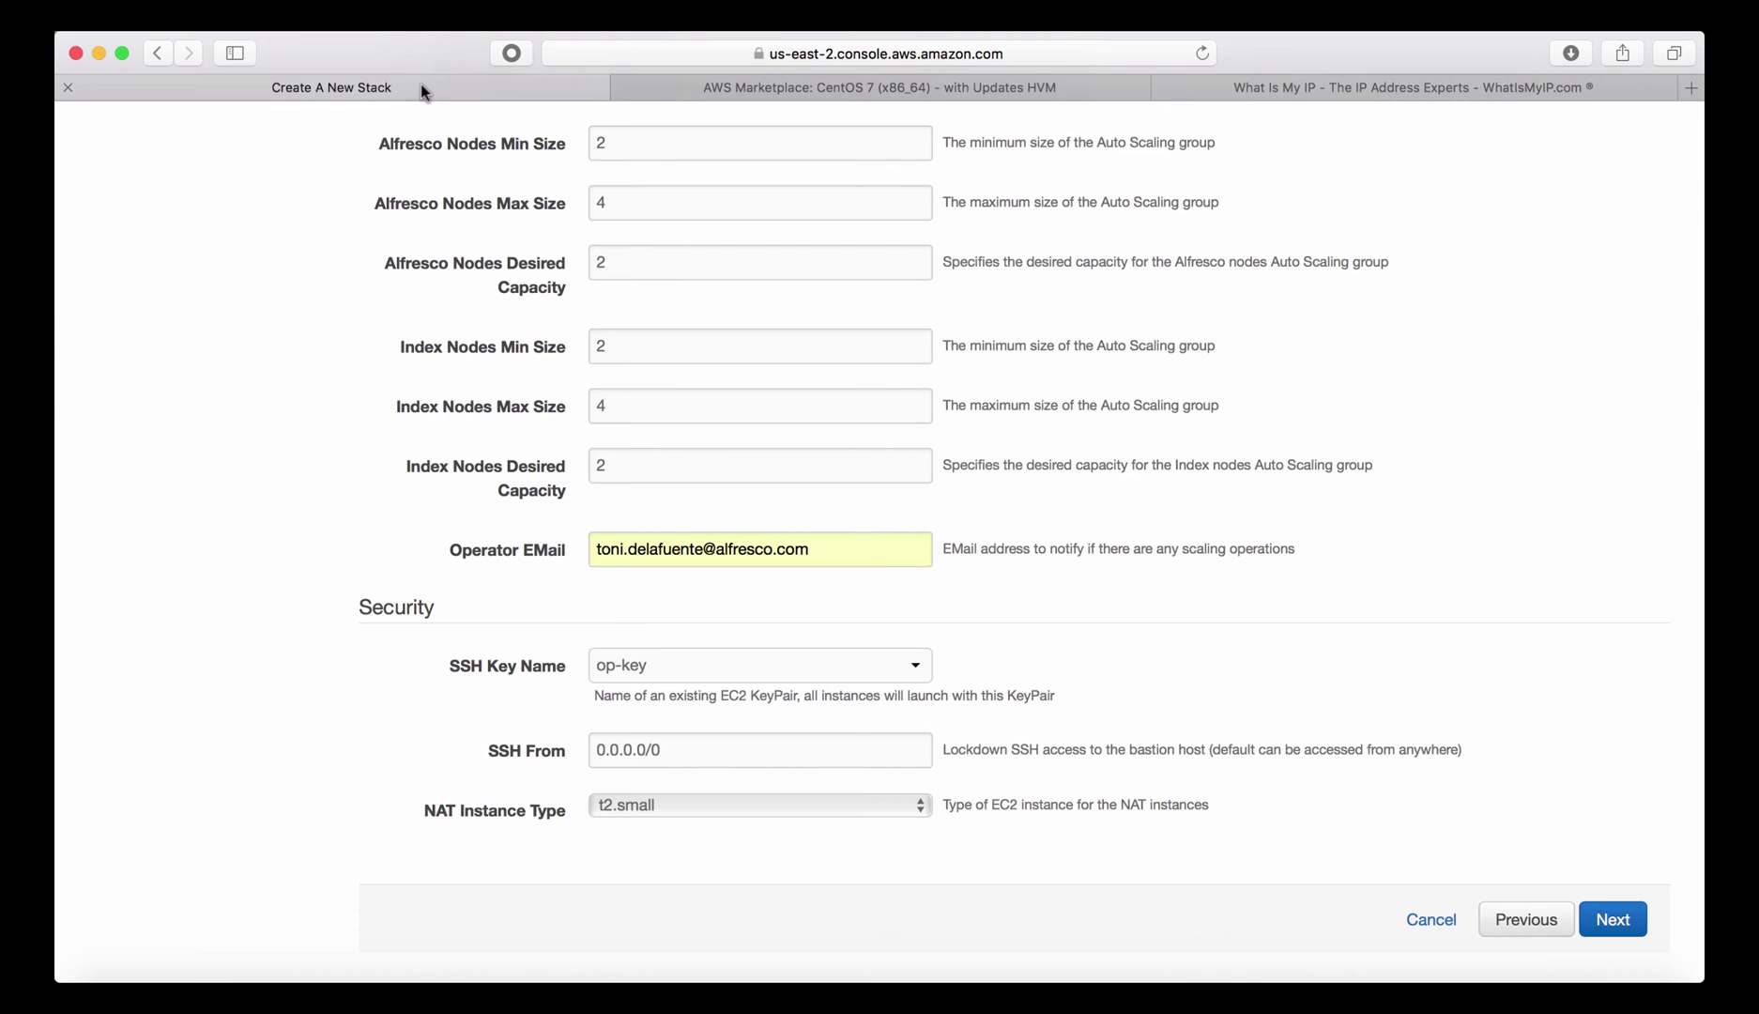
triple_click(630, 749)
key(cmd+v)
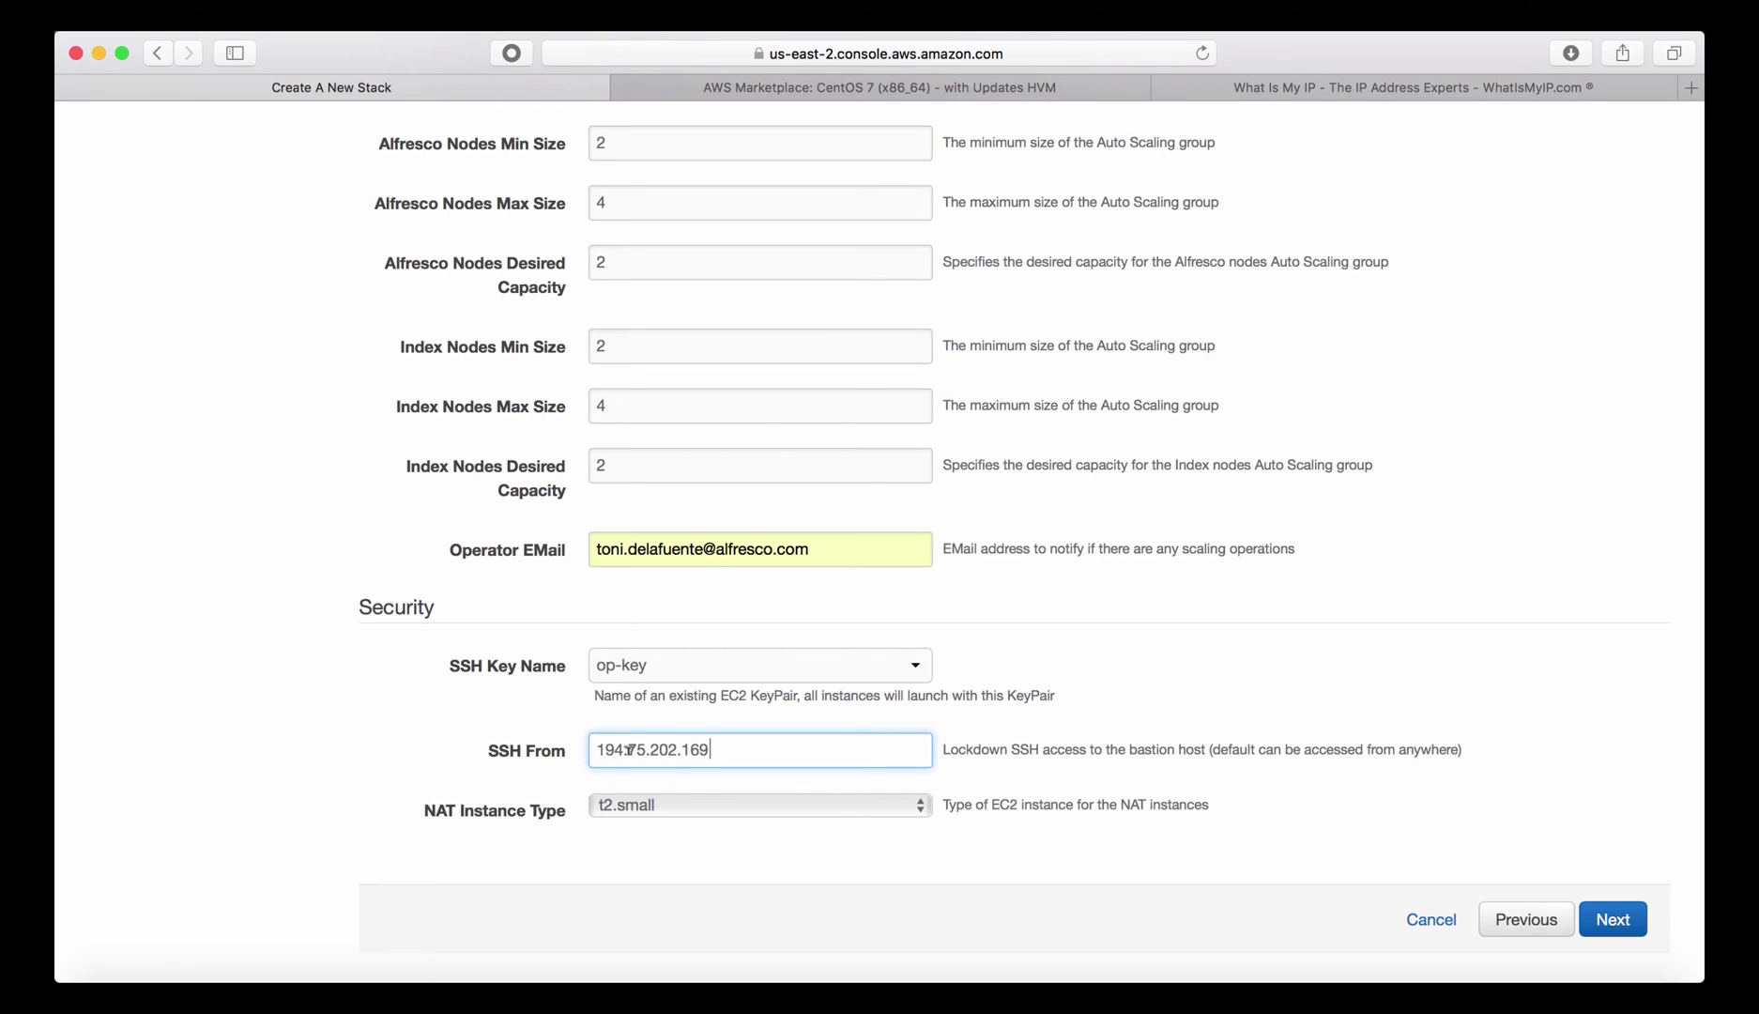
text(/32)
Keep t2.small as the NAT instance type and continue to the stack options.
click(696, 806)
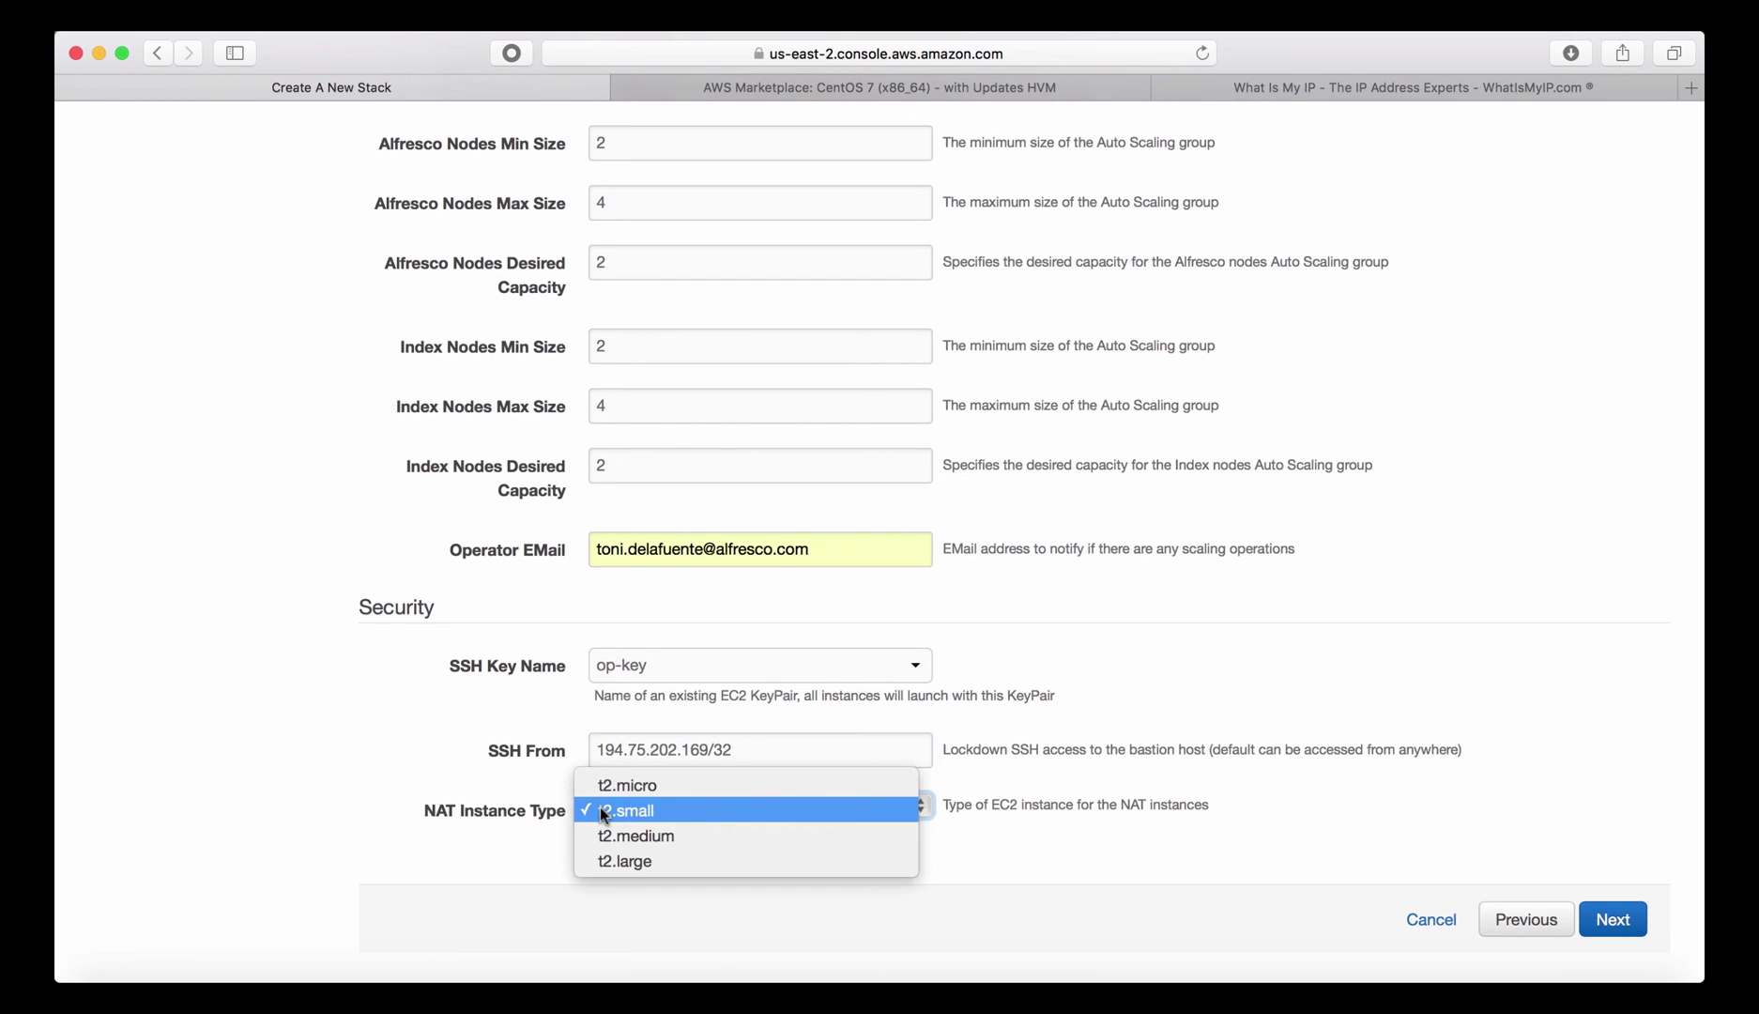
click(680, 809)
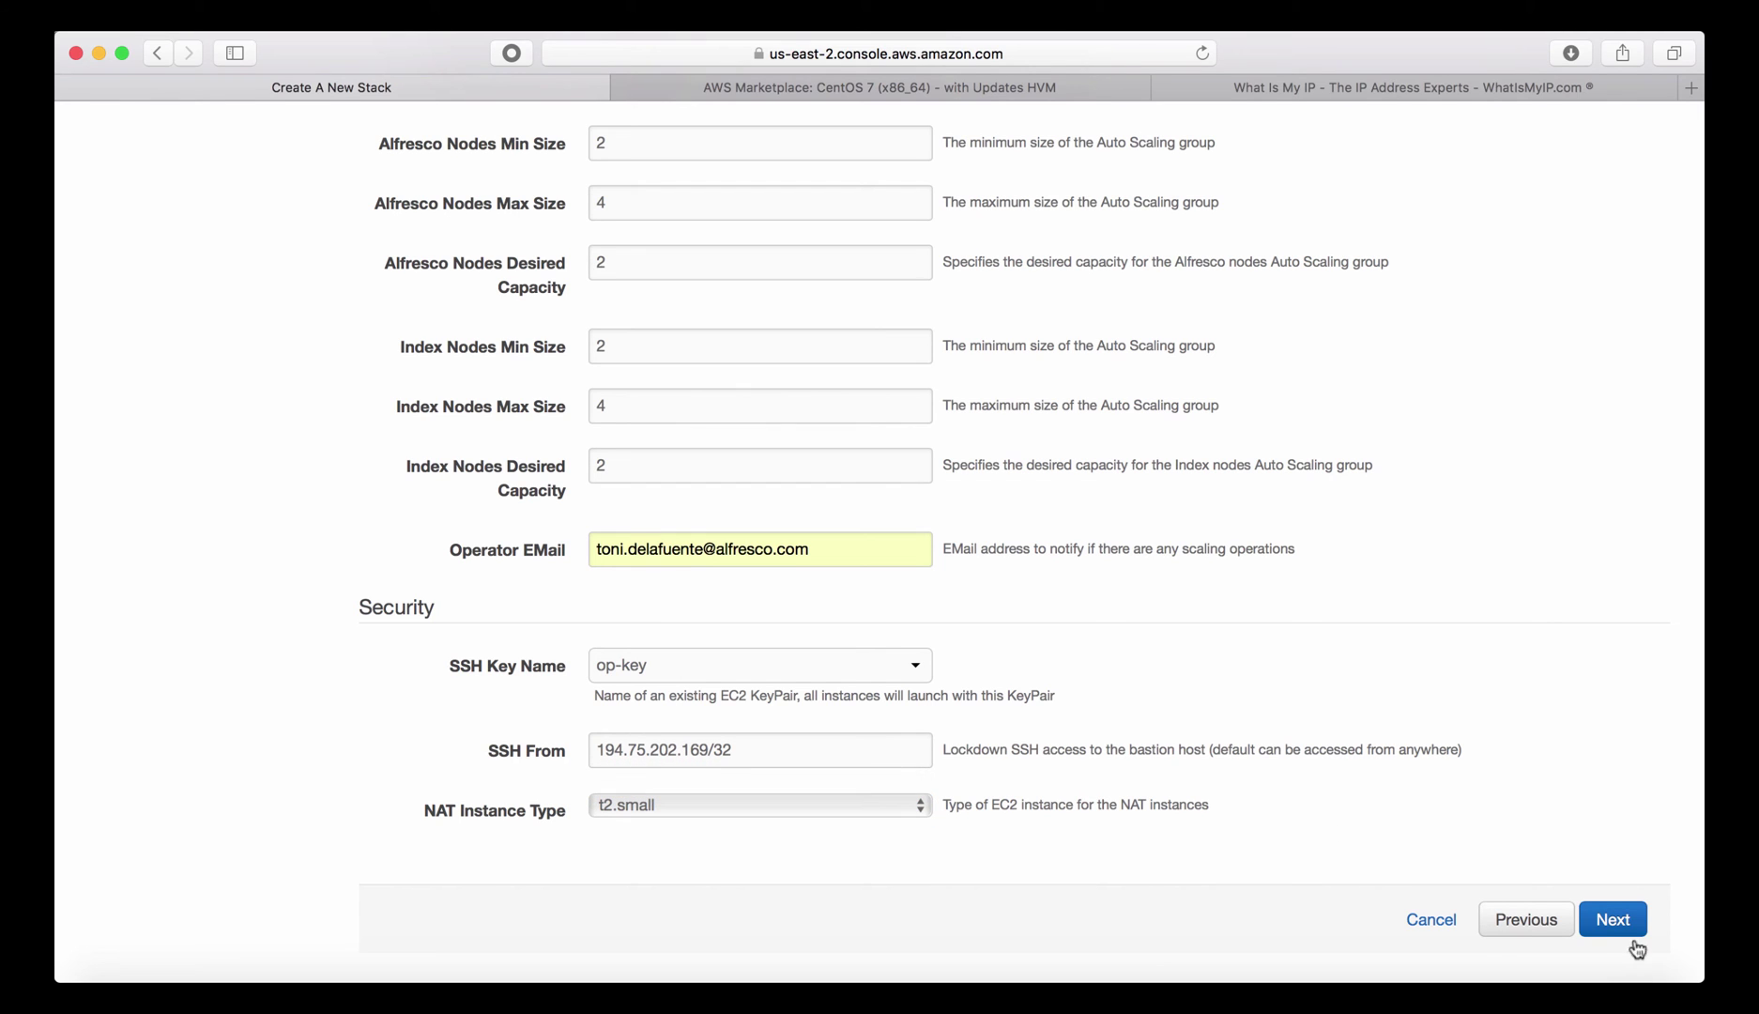
click(1614, 920)
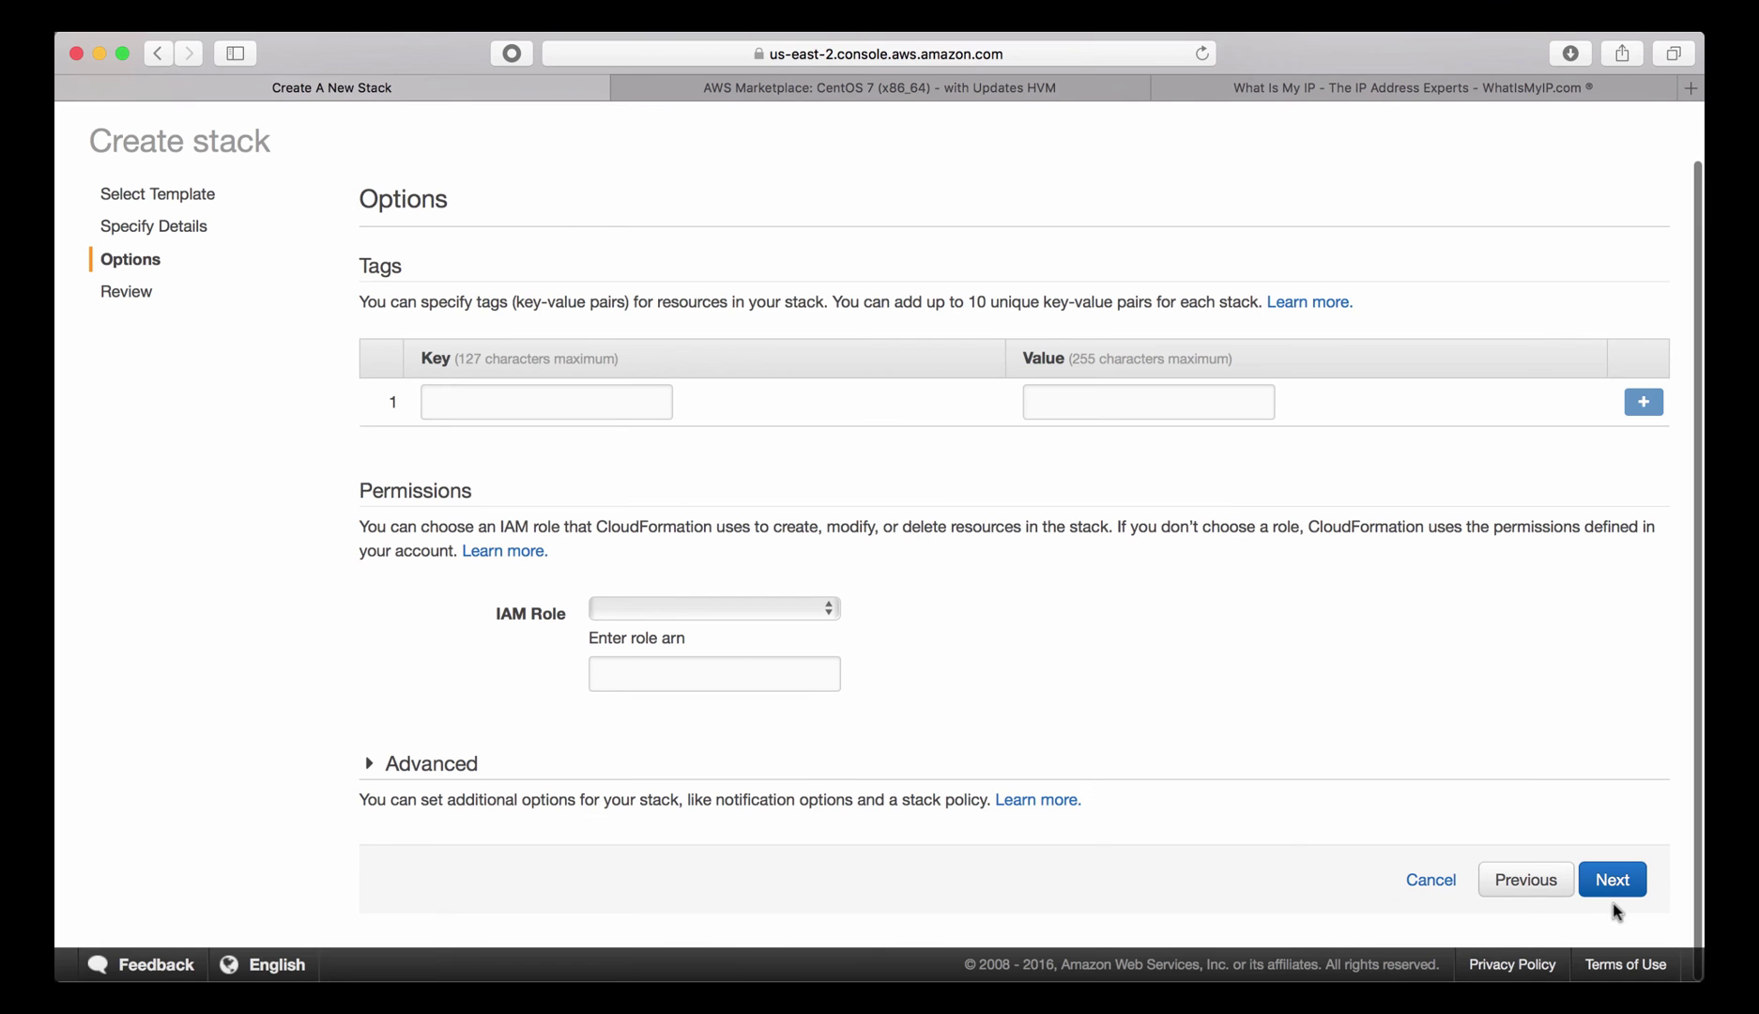
Add a tag with key Name and value myClusterDeployment, then continue to Review.
click(467, 400)
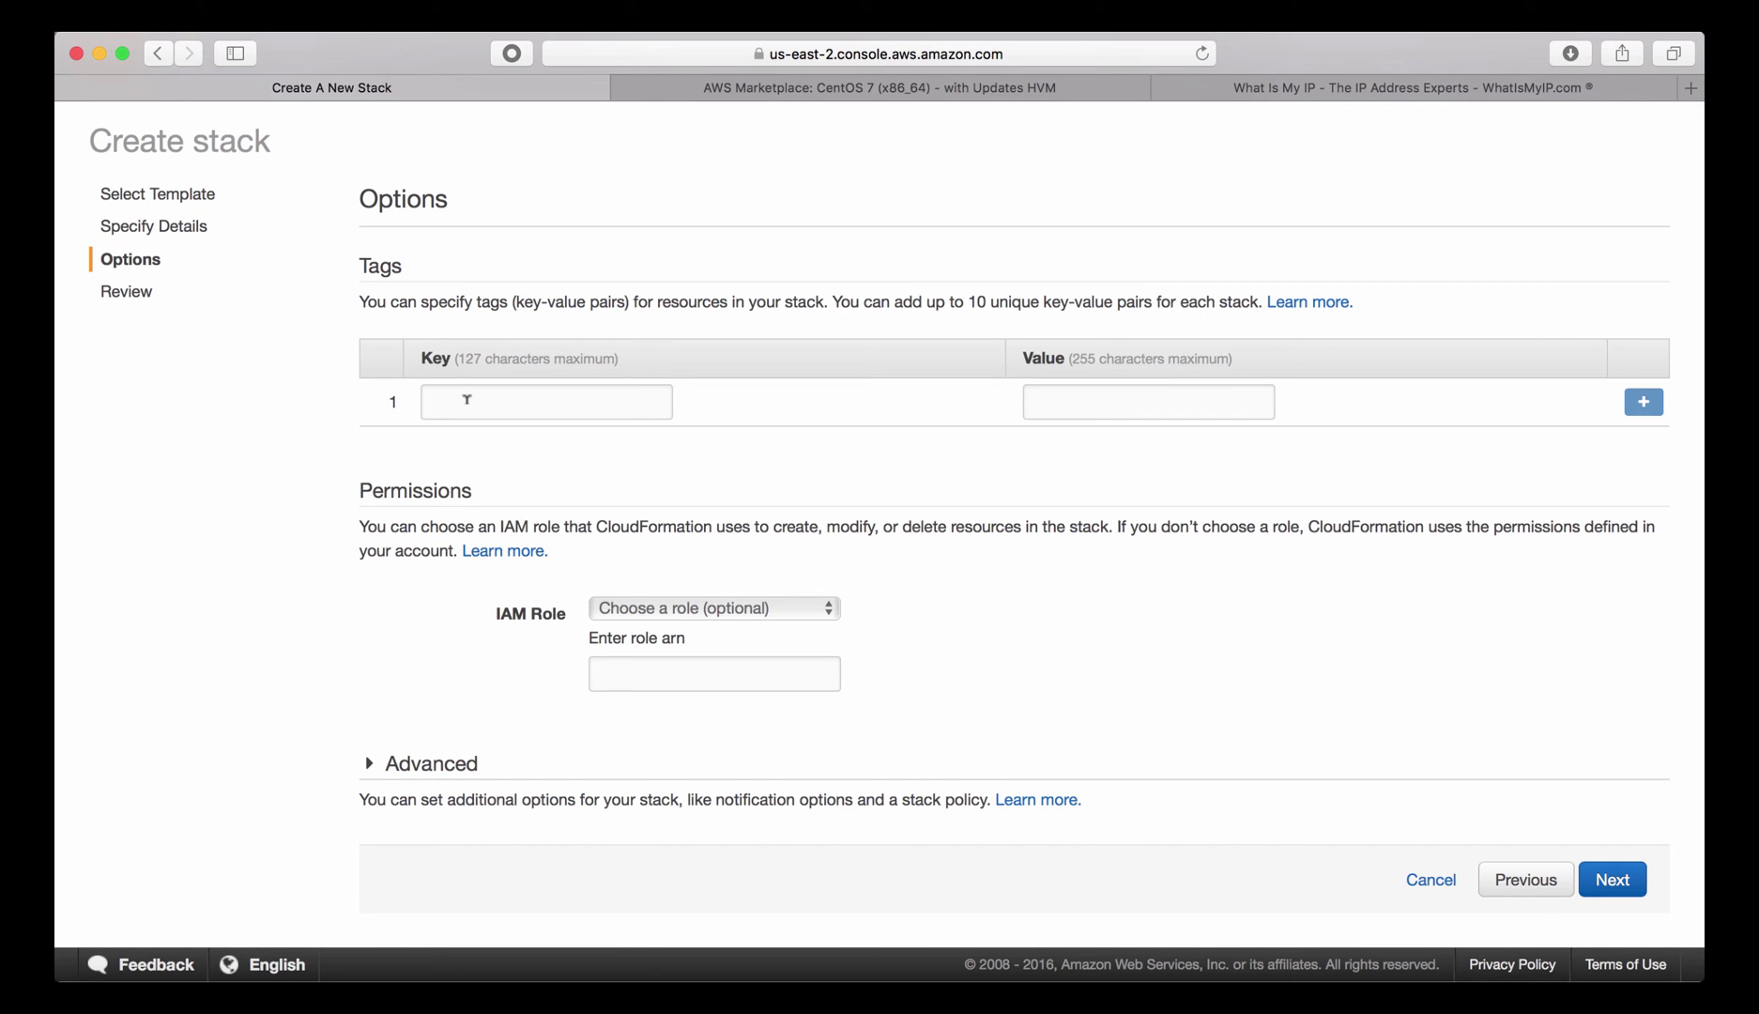
text(Na)
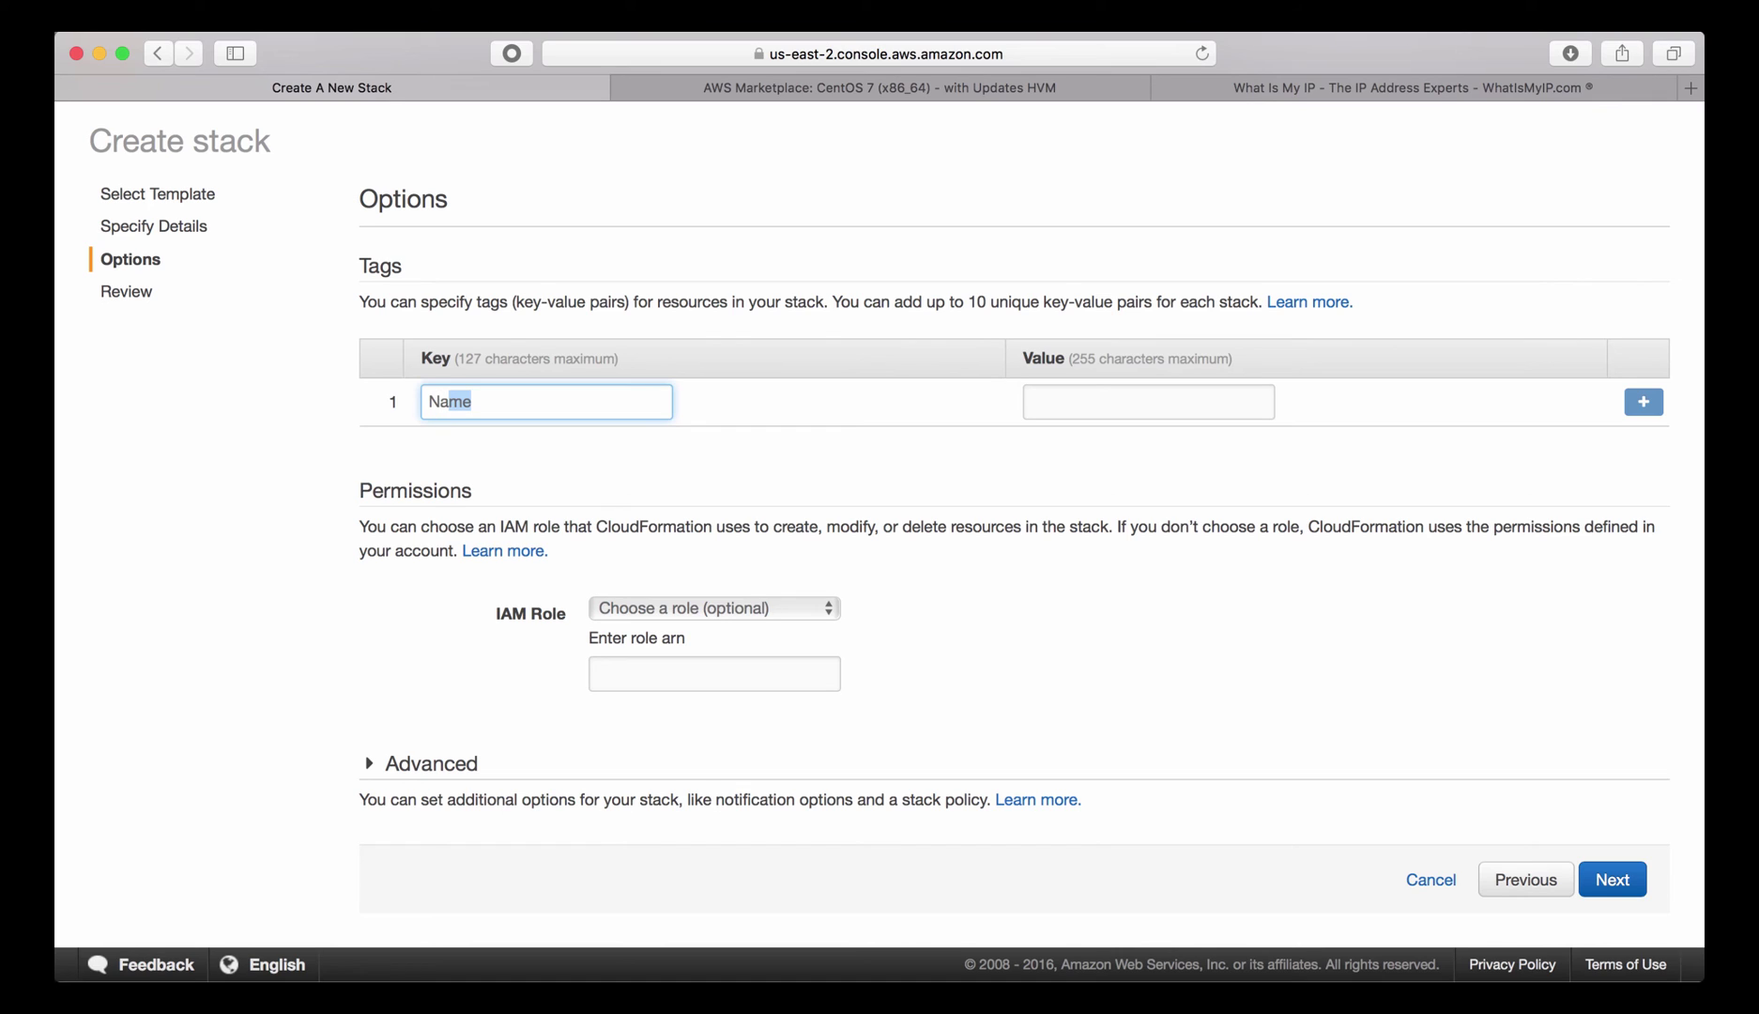
text(me)
key(Tab)
text(m)
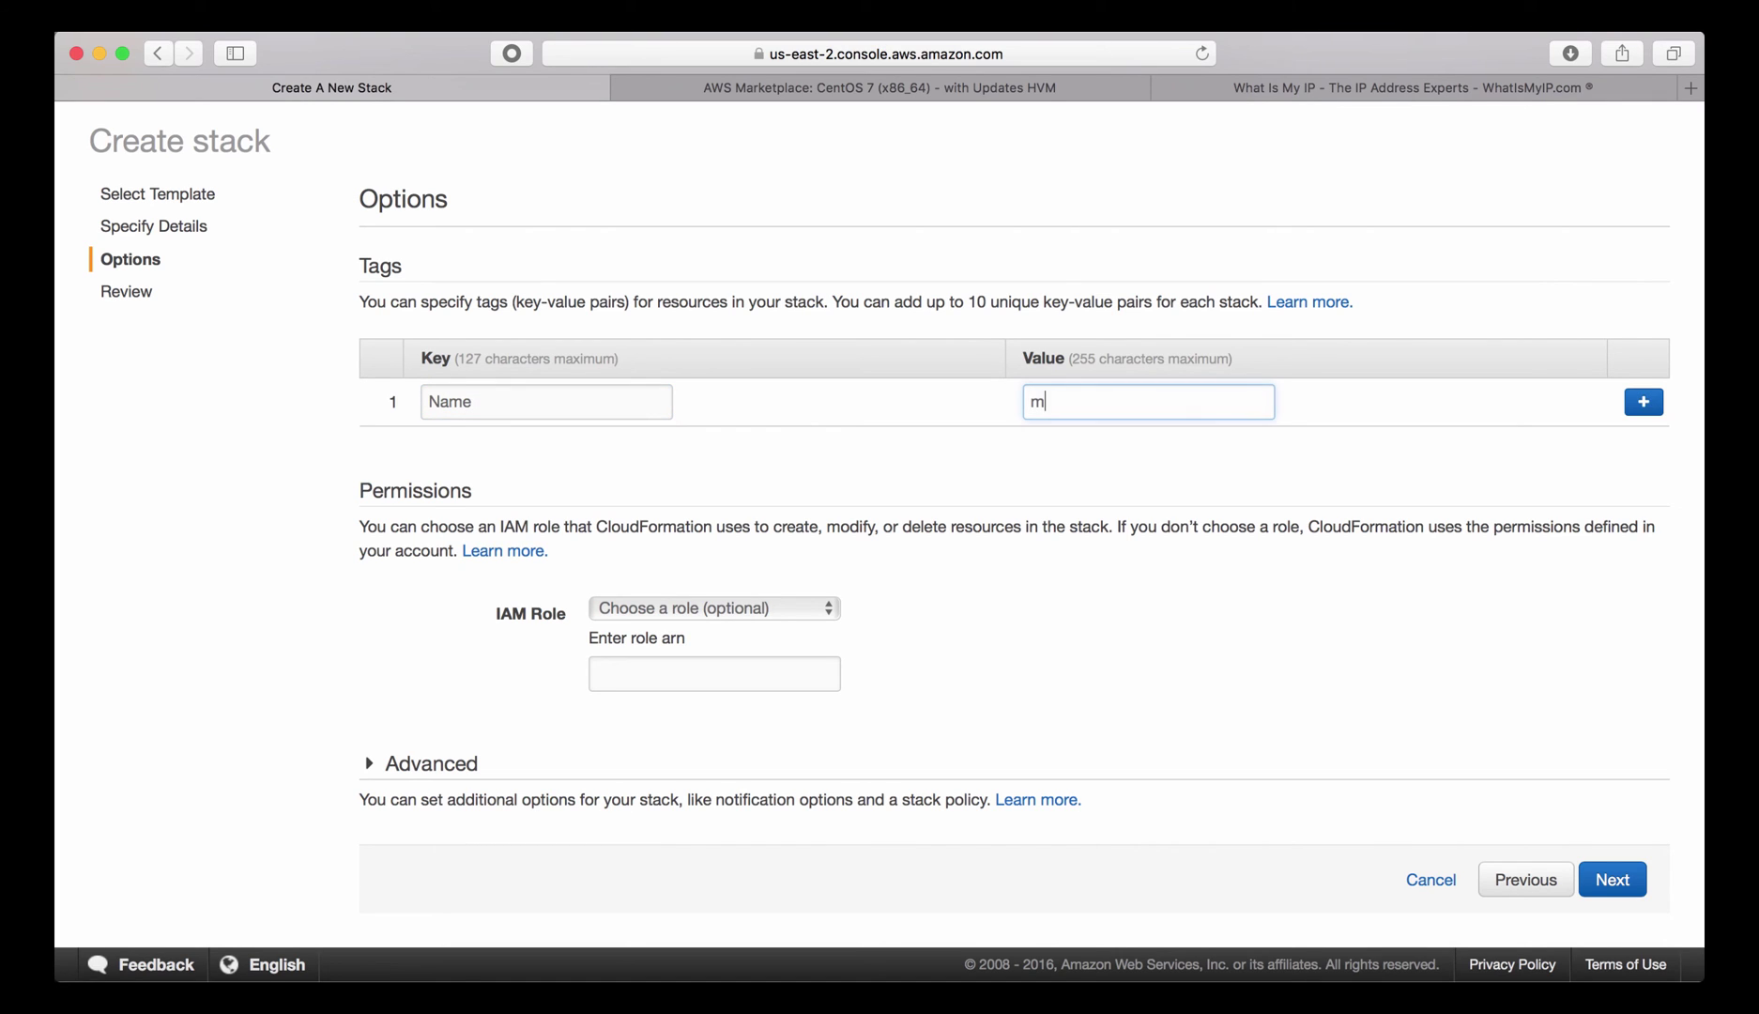
text(yClusterDeployment)
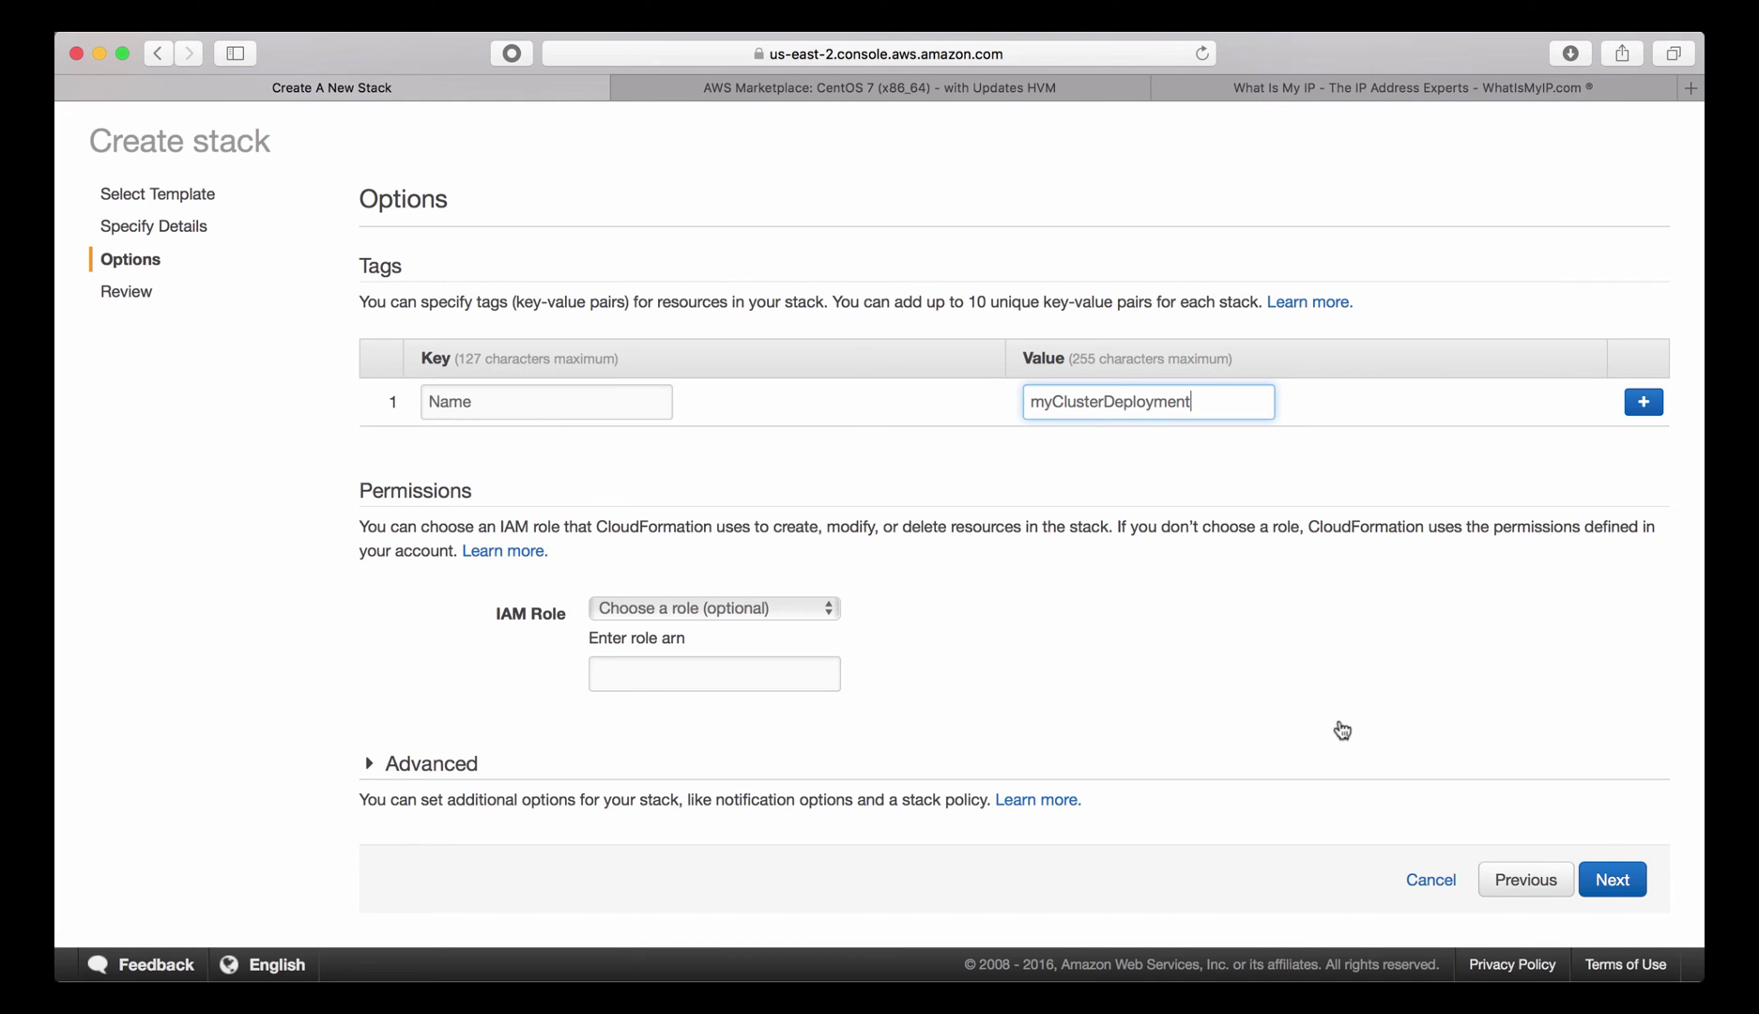
click(1613, 879)
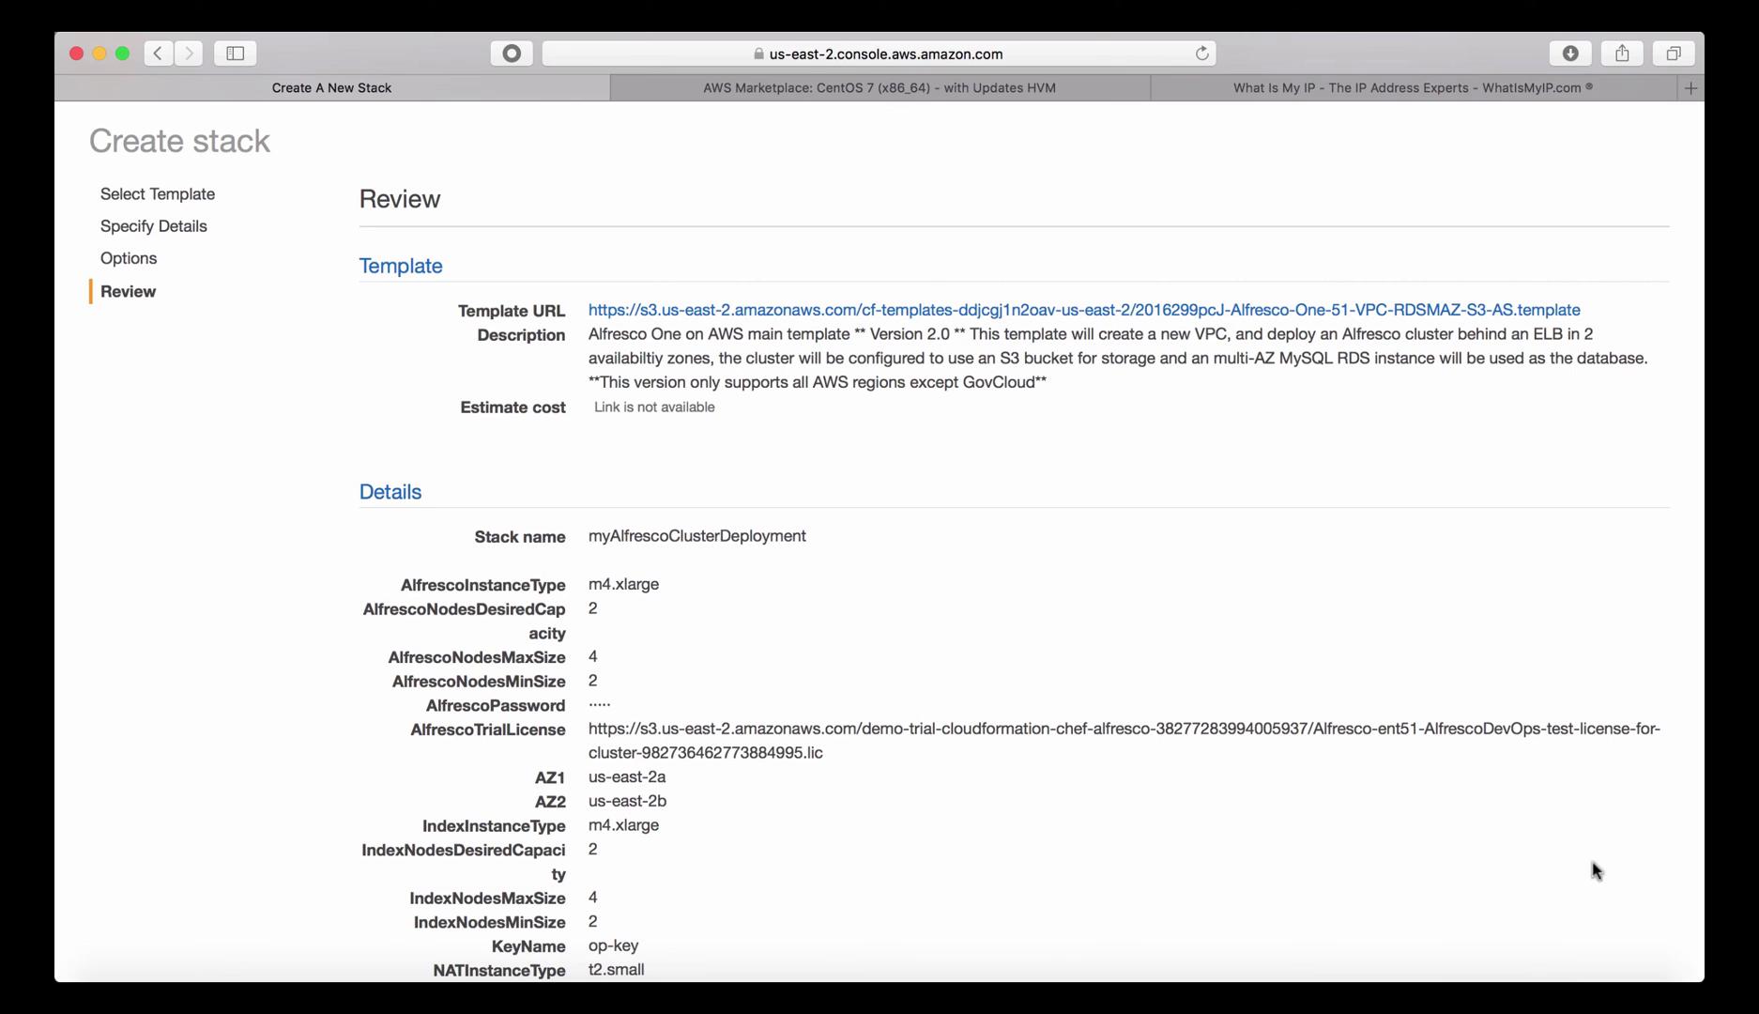
Accept the IAM resources acknowledgement and create the myAlfrescoClusterDeployment stack.
scroll(890, 517, up, 2)
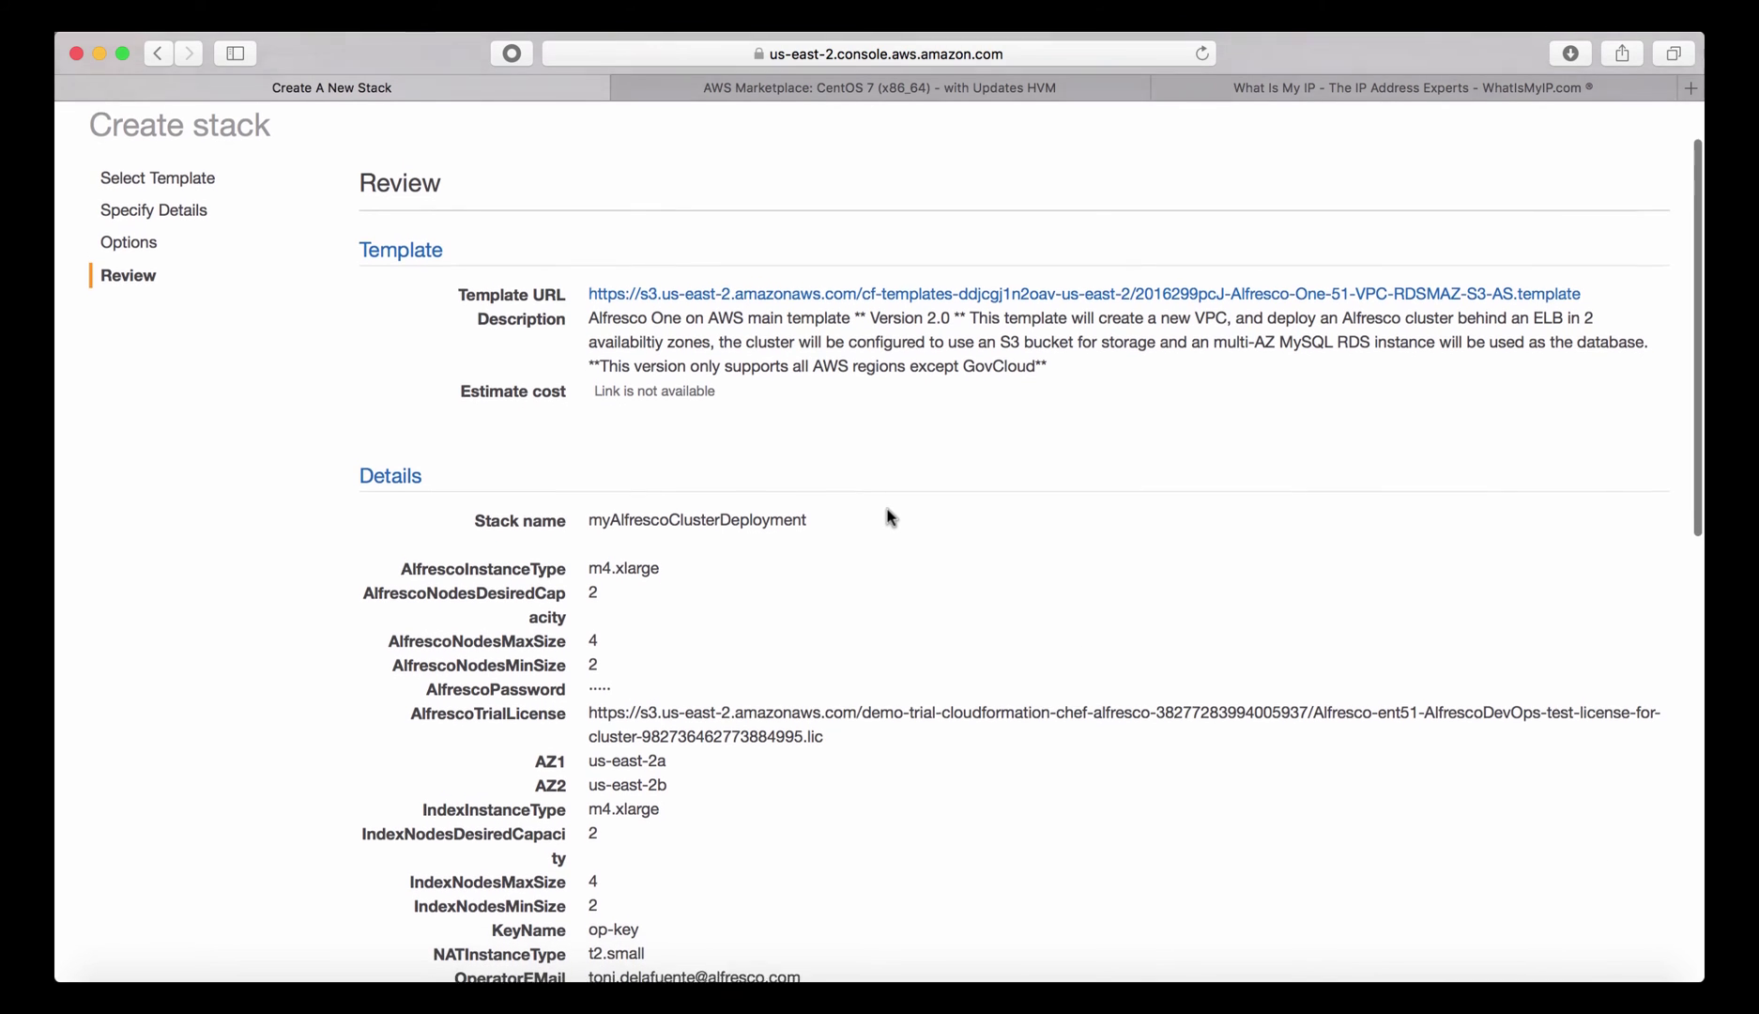
scroll(890, 516, down, 3)
scroll(890, 517, down, 12)
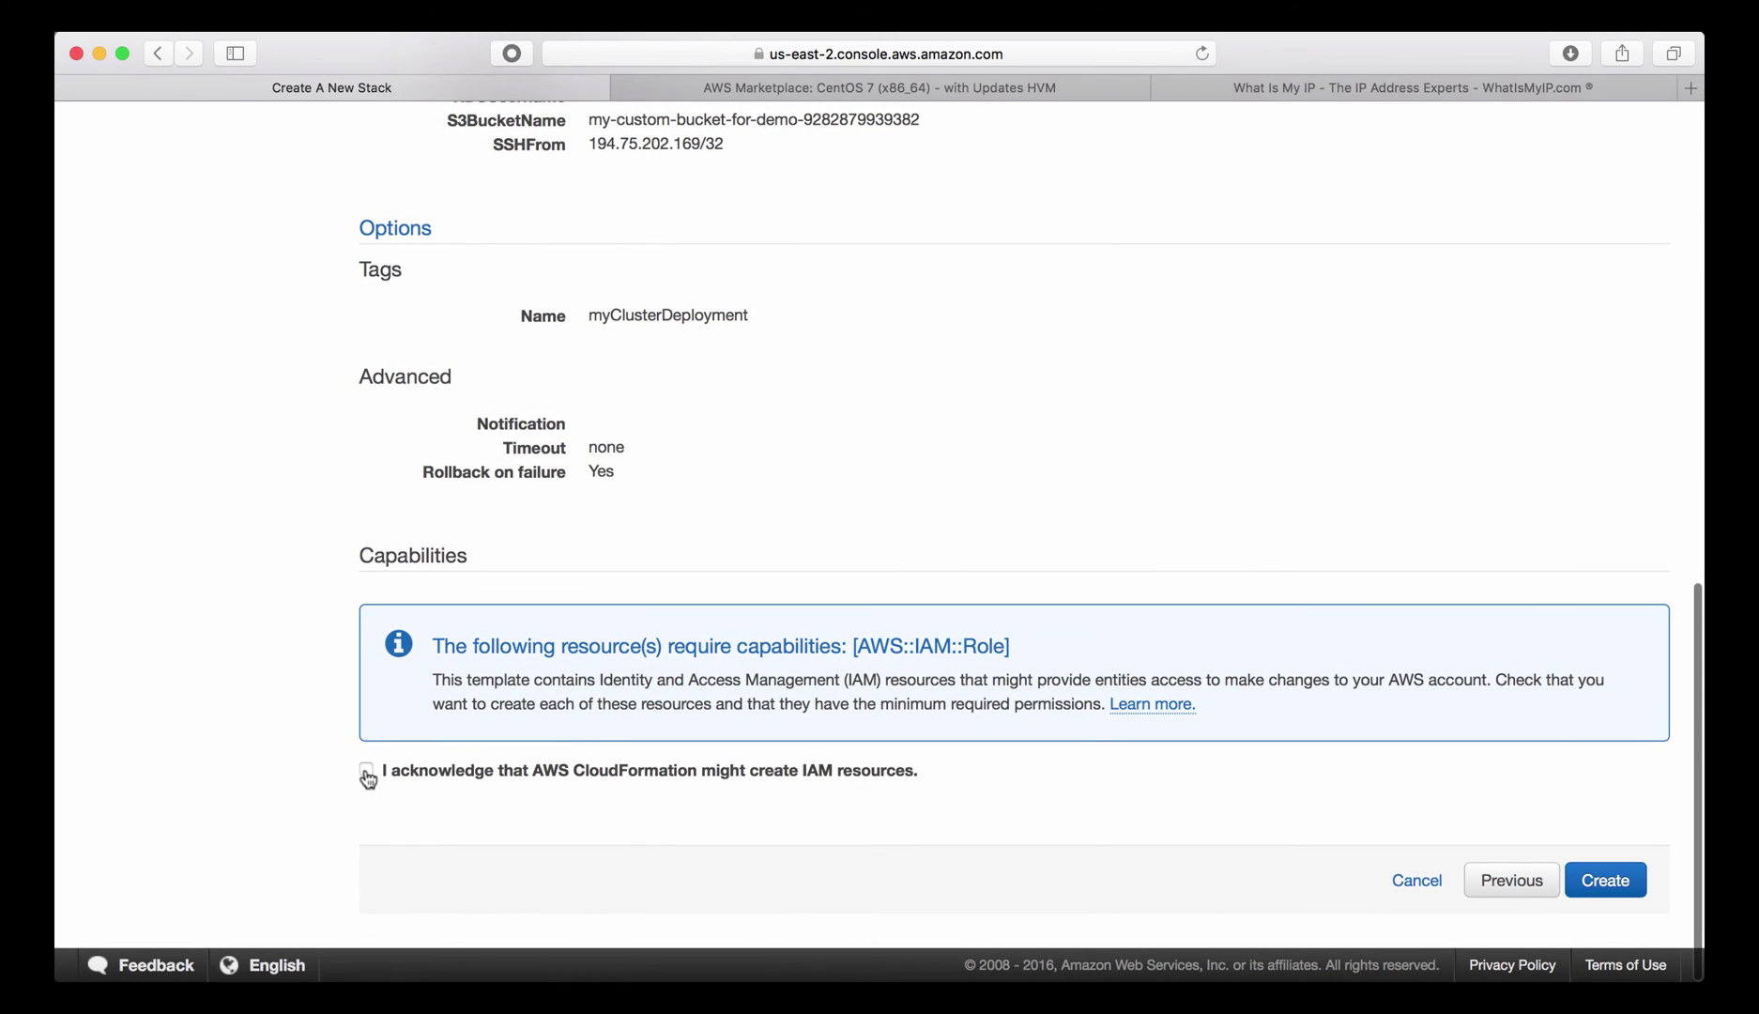
click(366, 769)
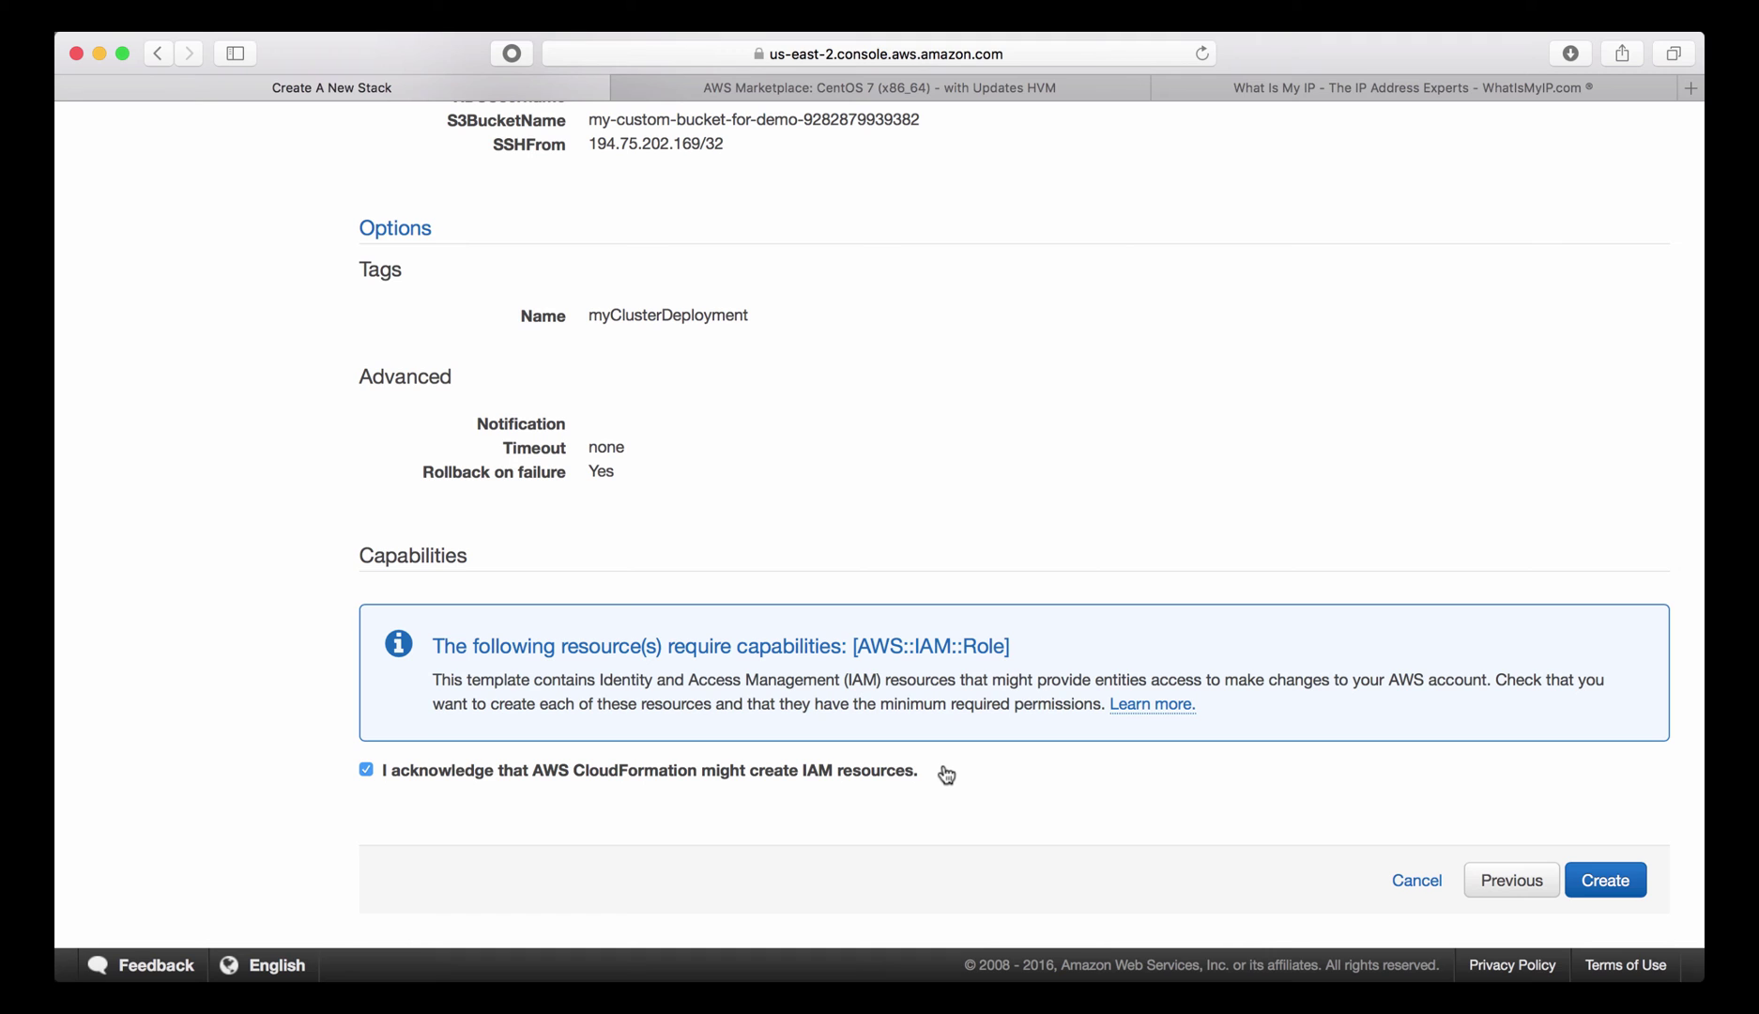
click(1617, 883)
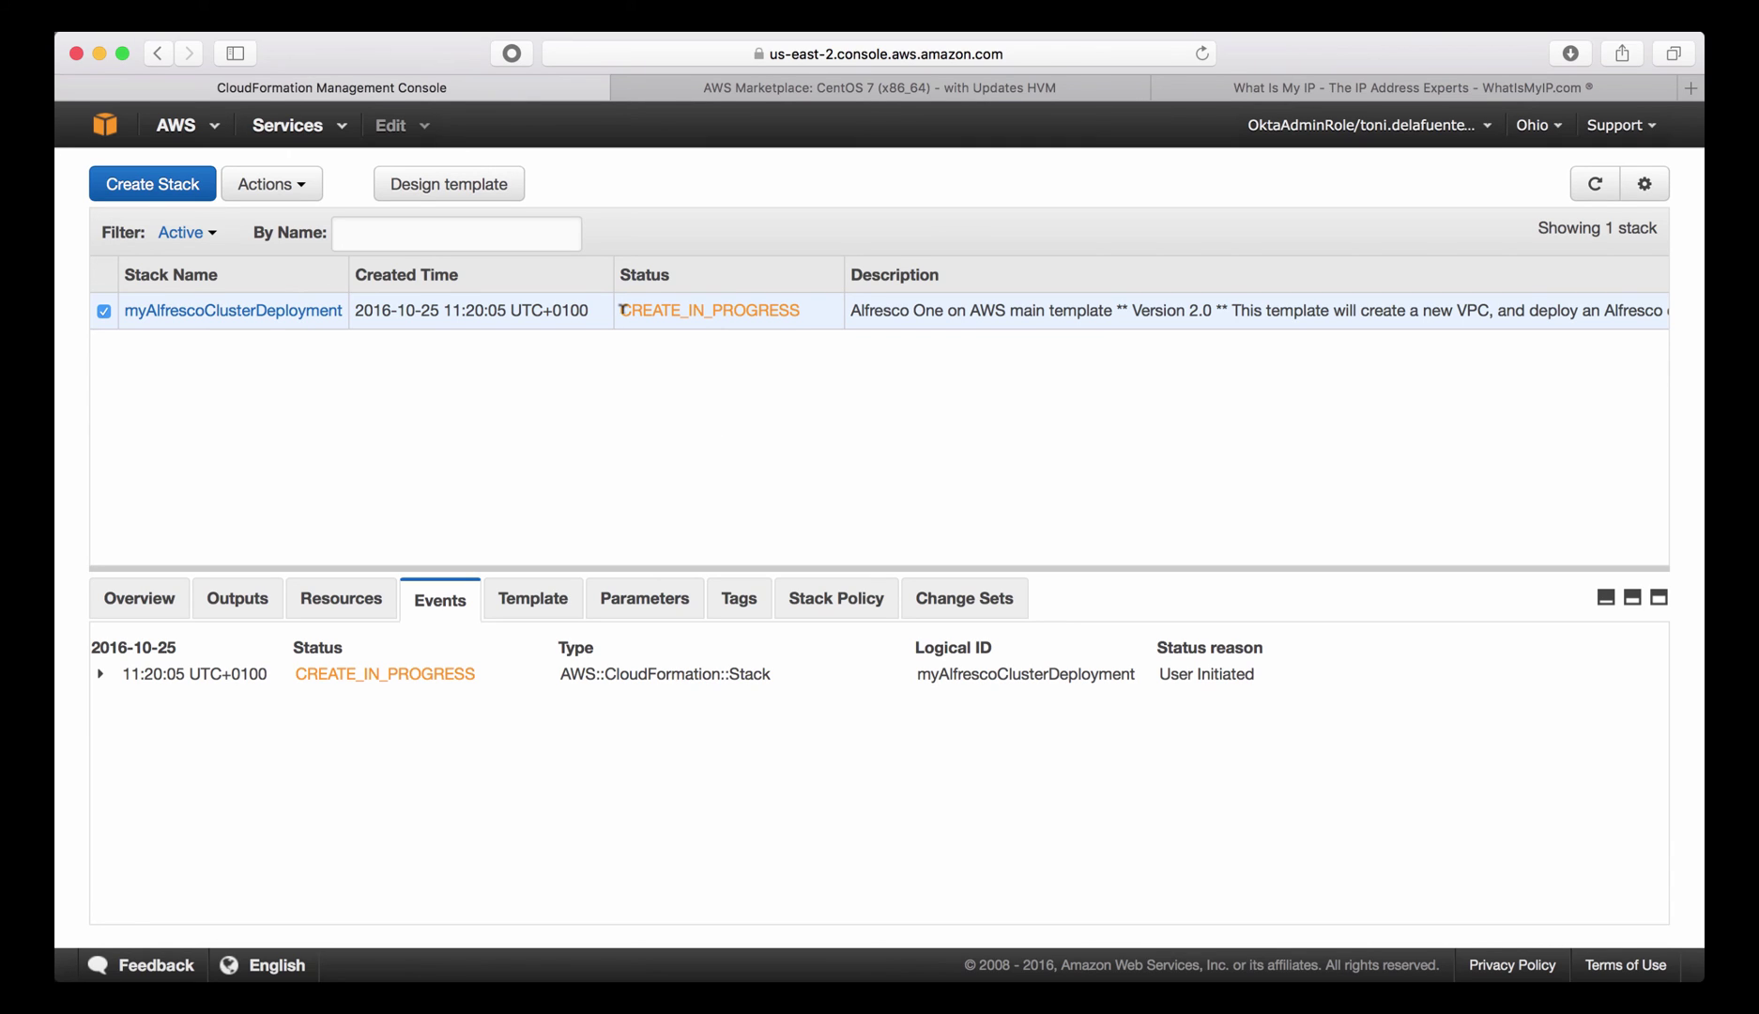
Follow the stack's events from CREATE_IN_PROGRESS to CREATE_COMPLETE, then view its Outputs.
drag(622, 310, 801, 318)
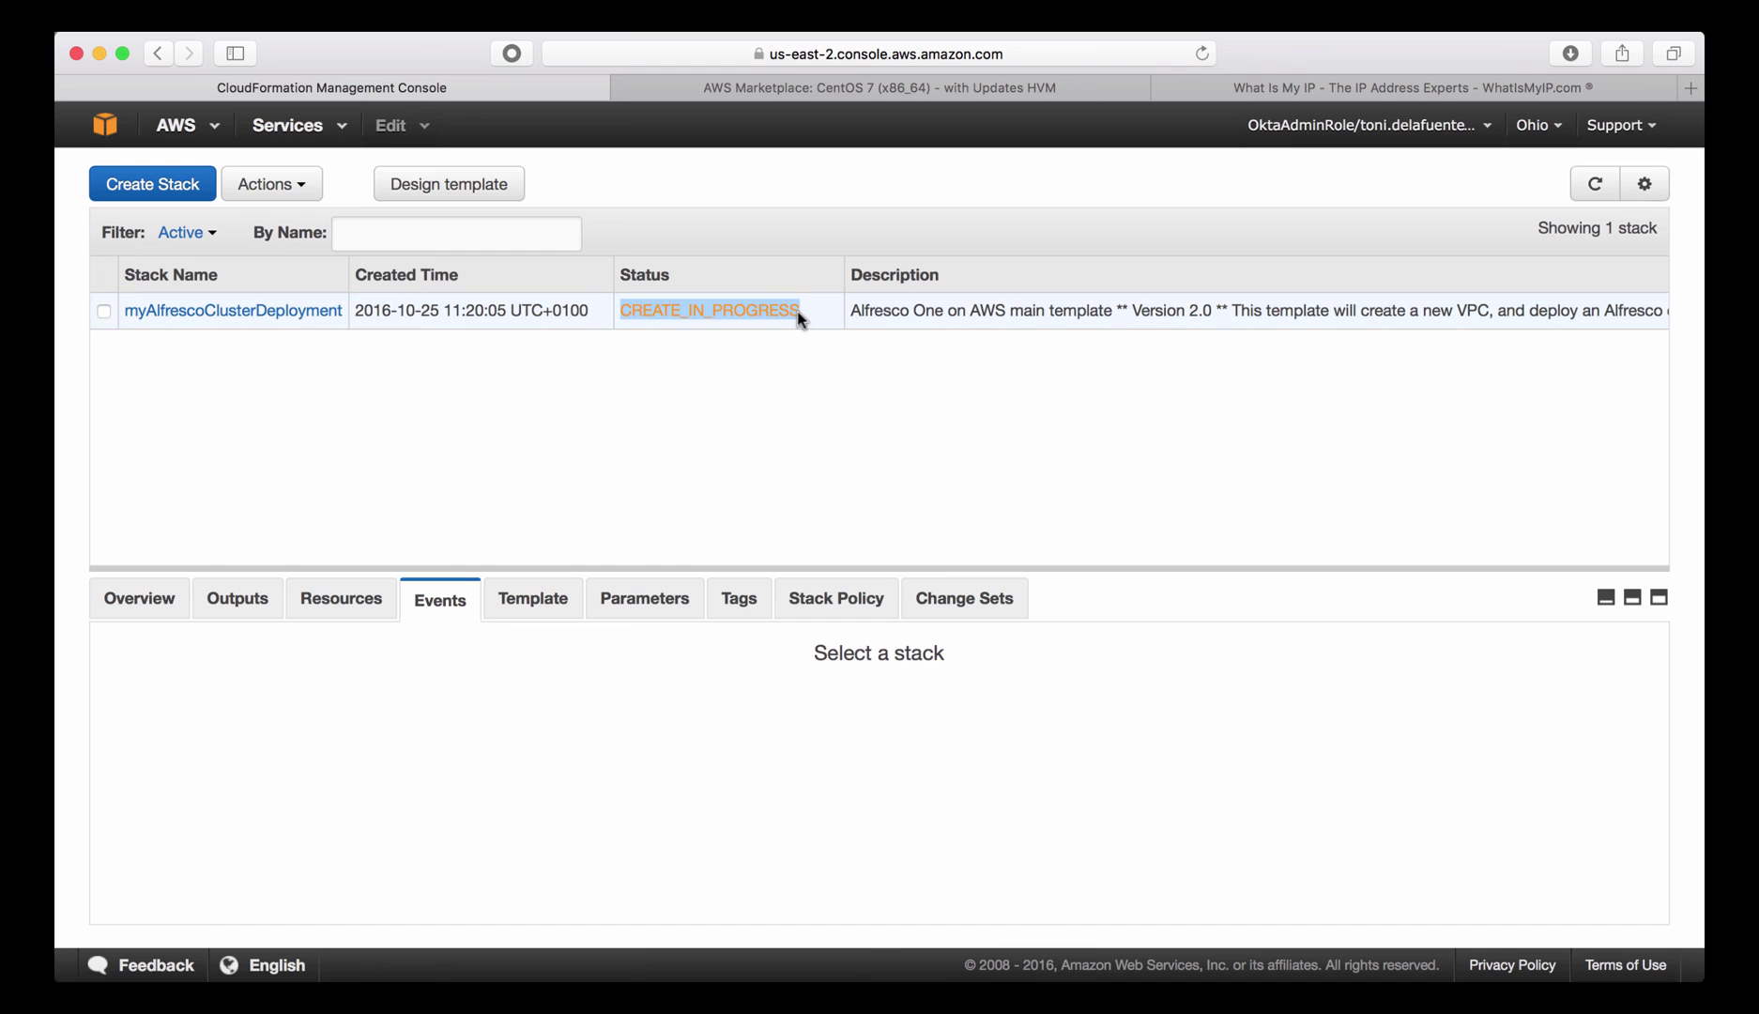
click(807, 319)
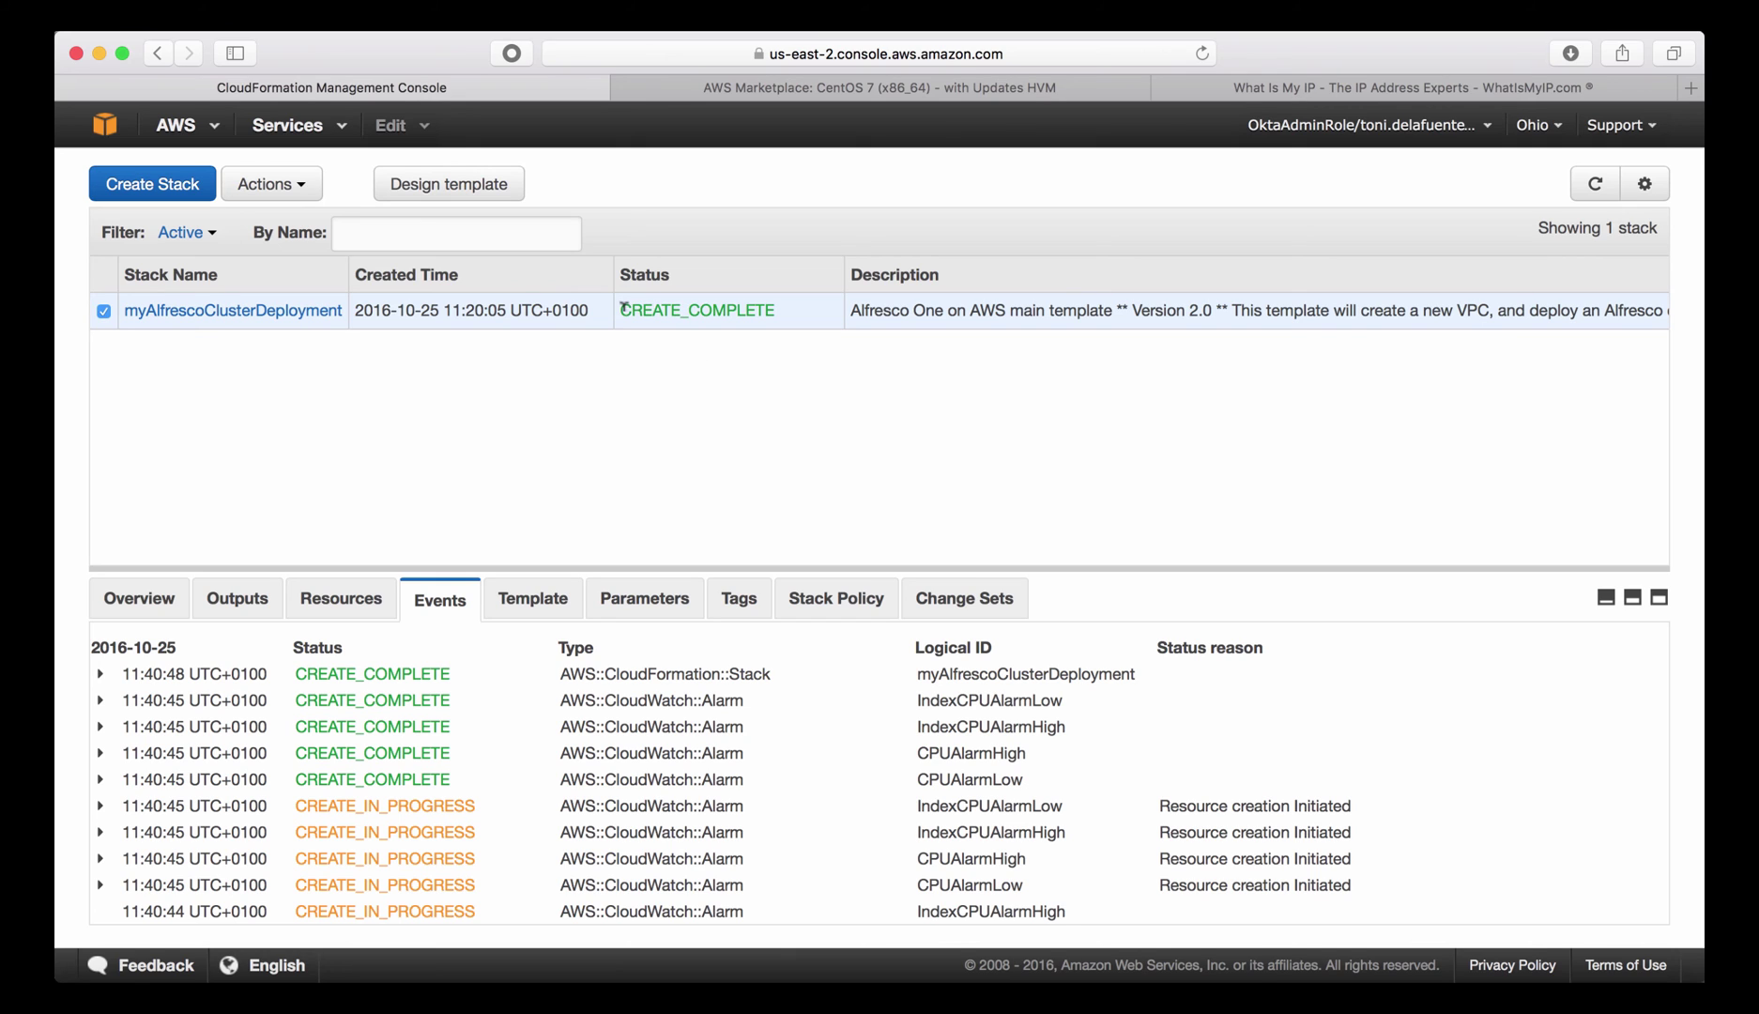
drag(621, 306, 765, 308)
click(802, 304)
click(734, 310)
click(733, 323)
drag(737, 568, 738, 431)
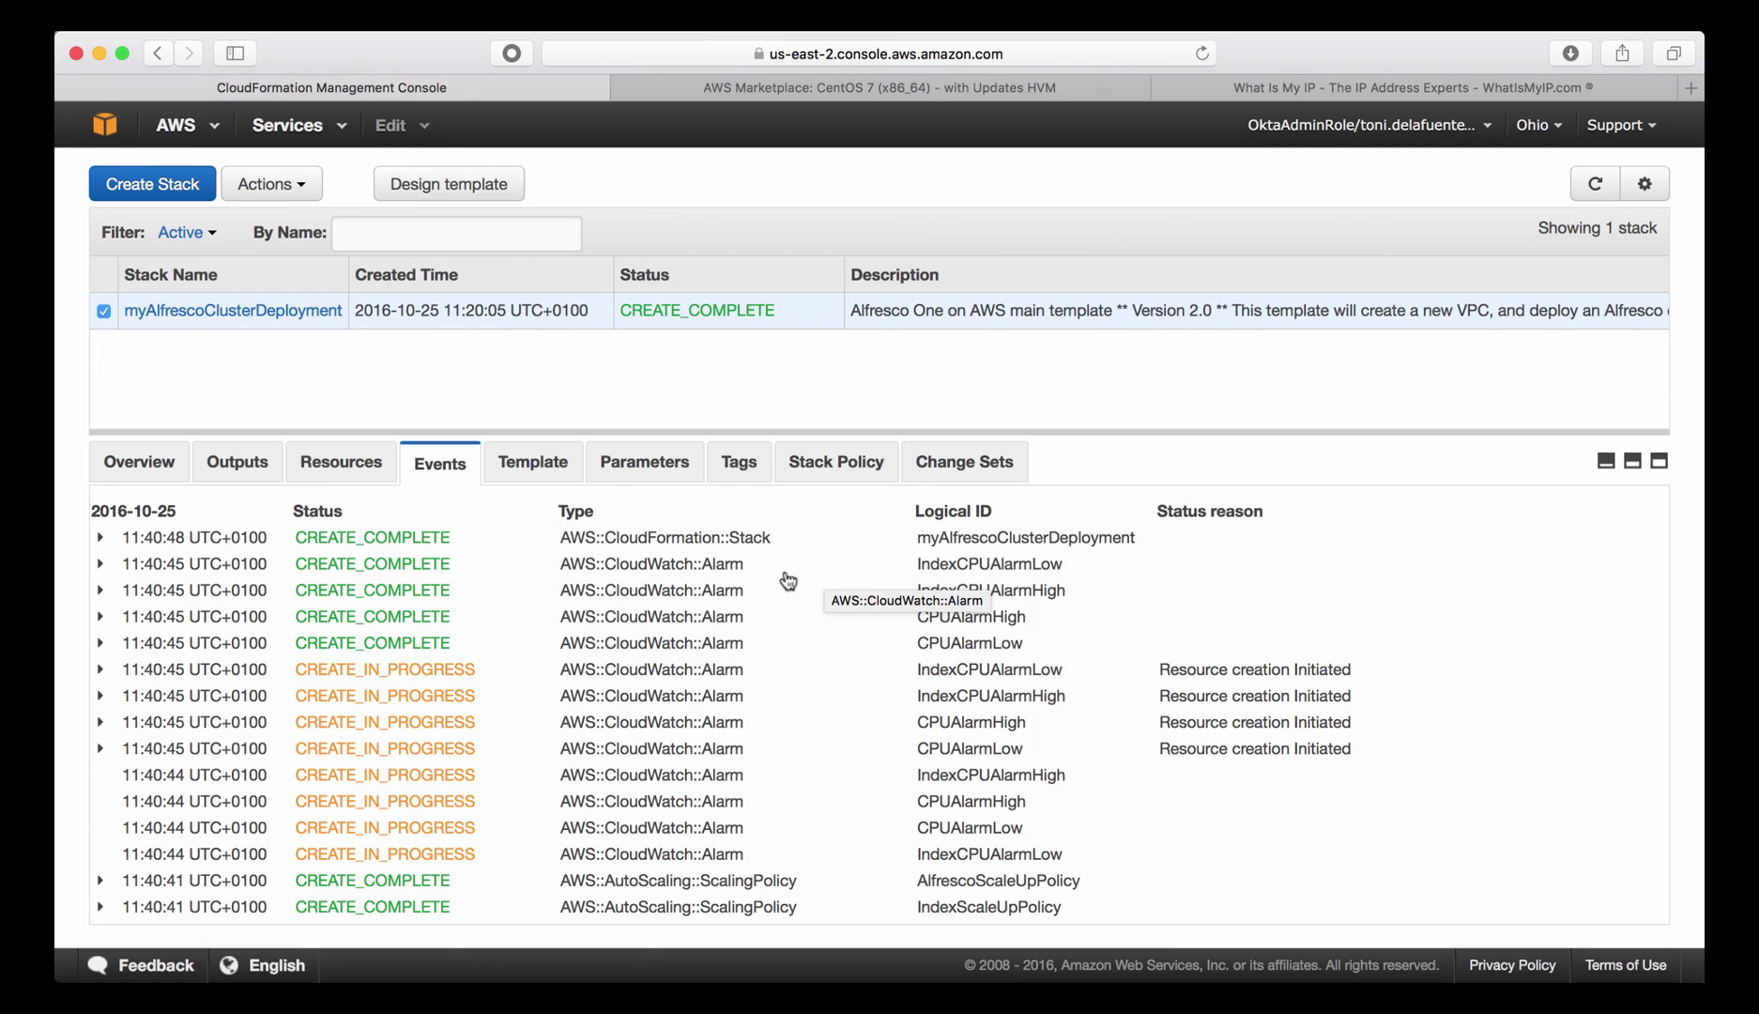
click(235, 467)
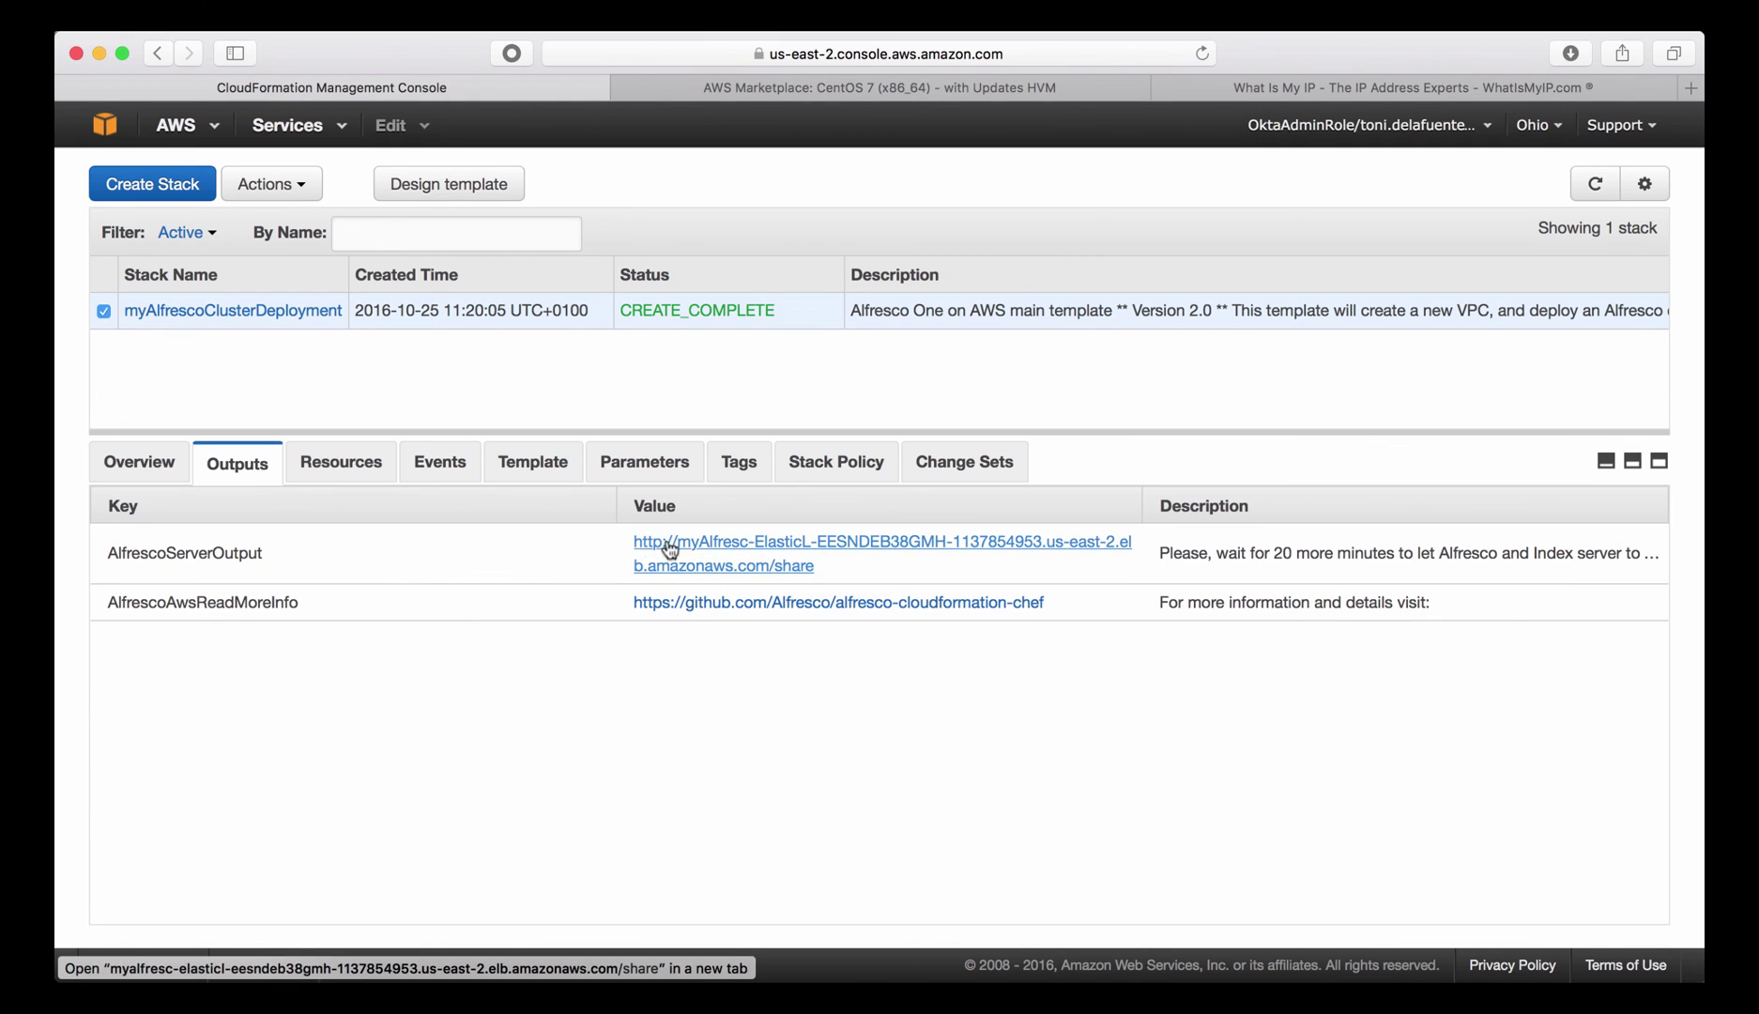
Open the AlfrescoServerOutput URL in a new tab and return to the CloudFormation console.
super+click(775, 552)
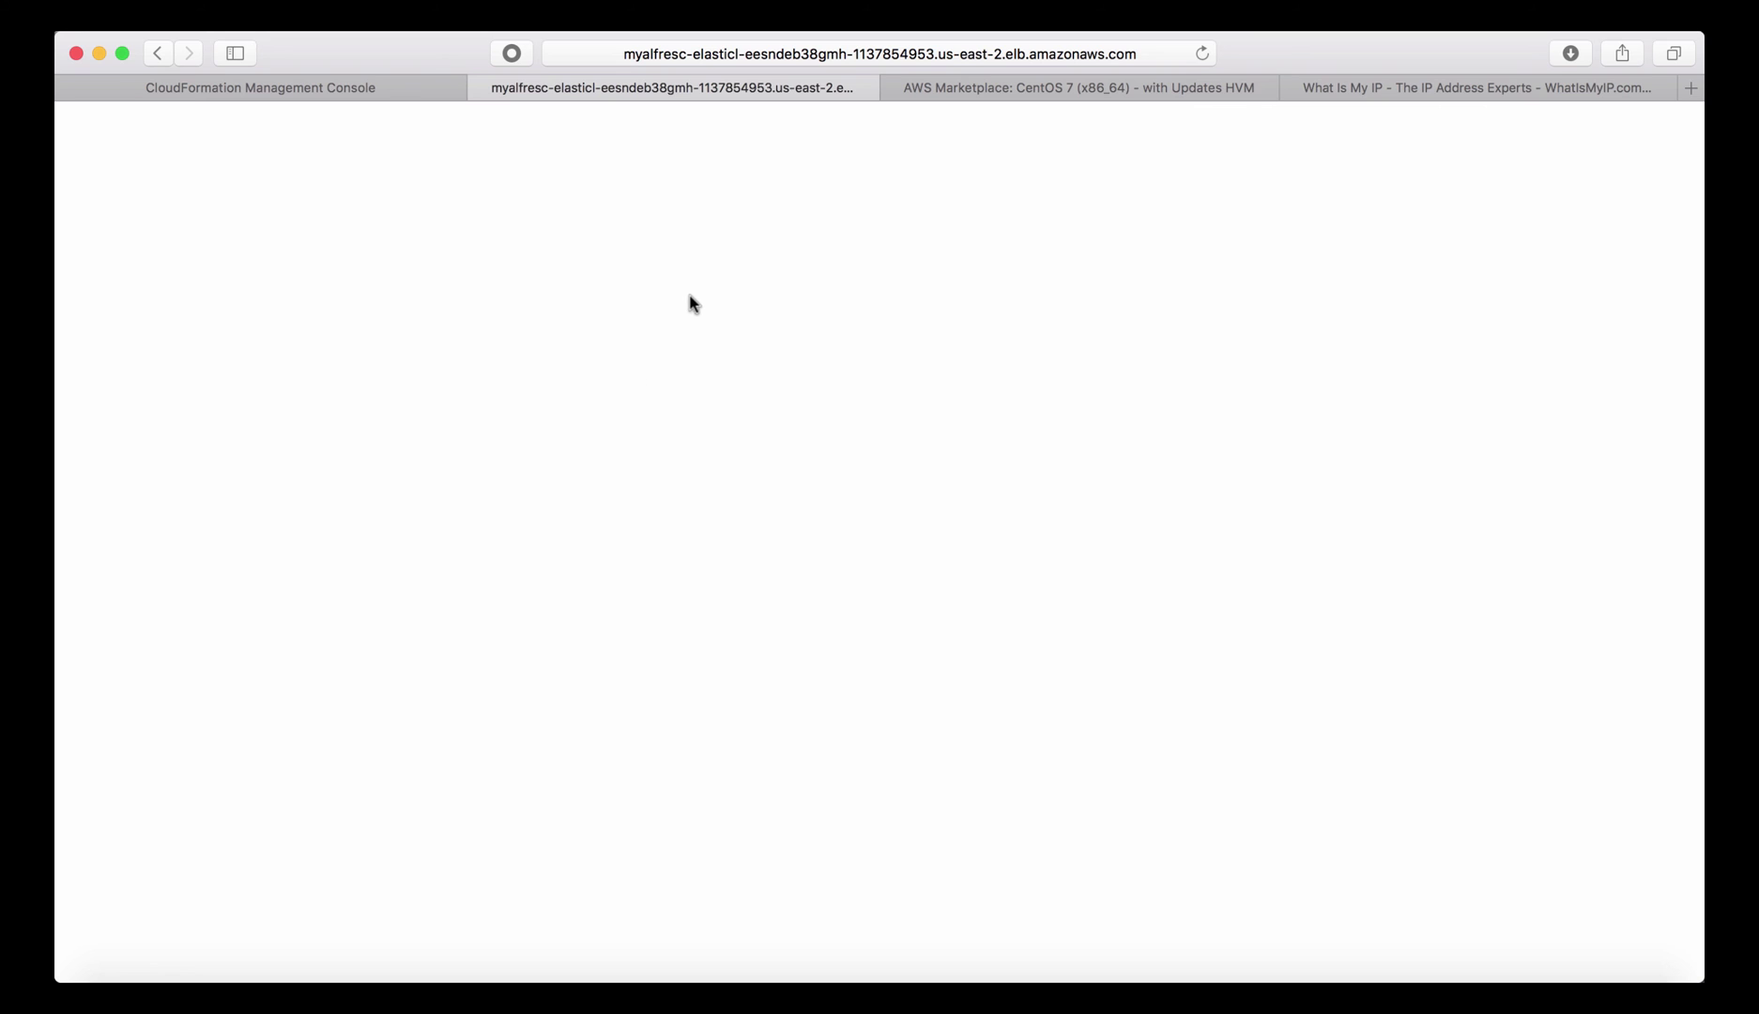
click(330, 91)
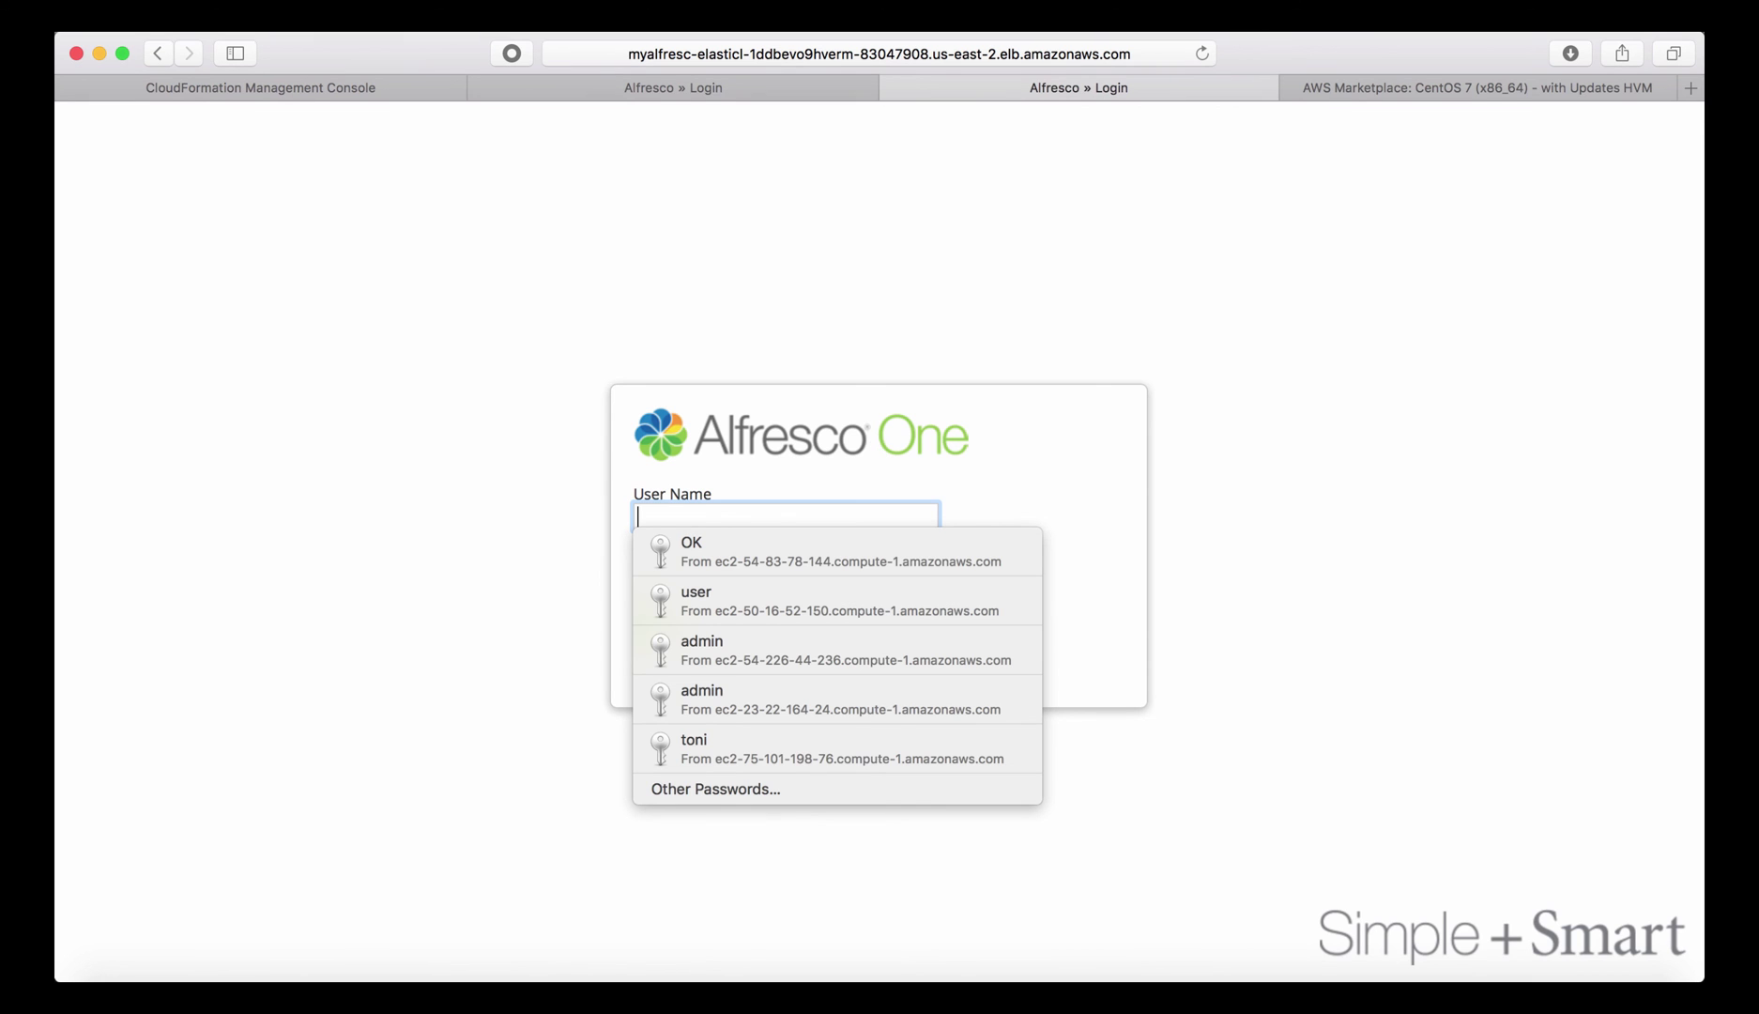
Log in to Alfresco One with the administrator credentials and never save the password.
text(admin)
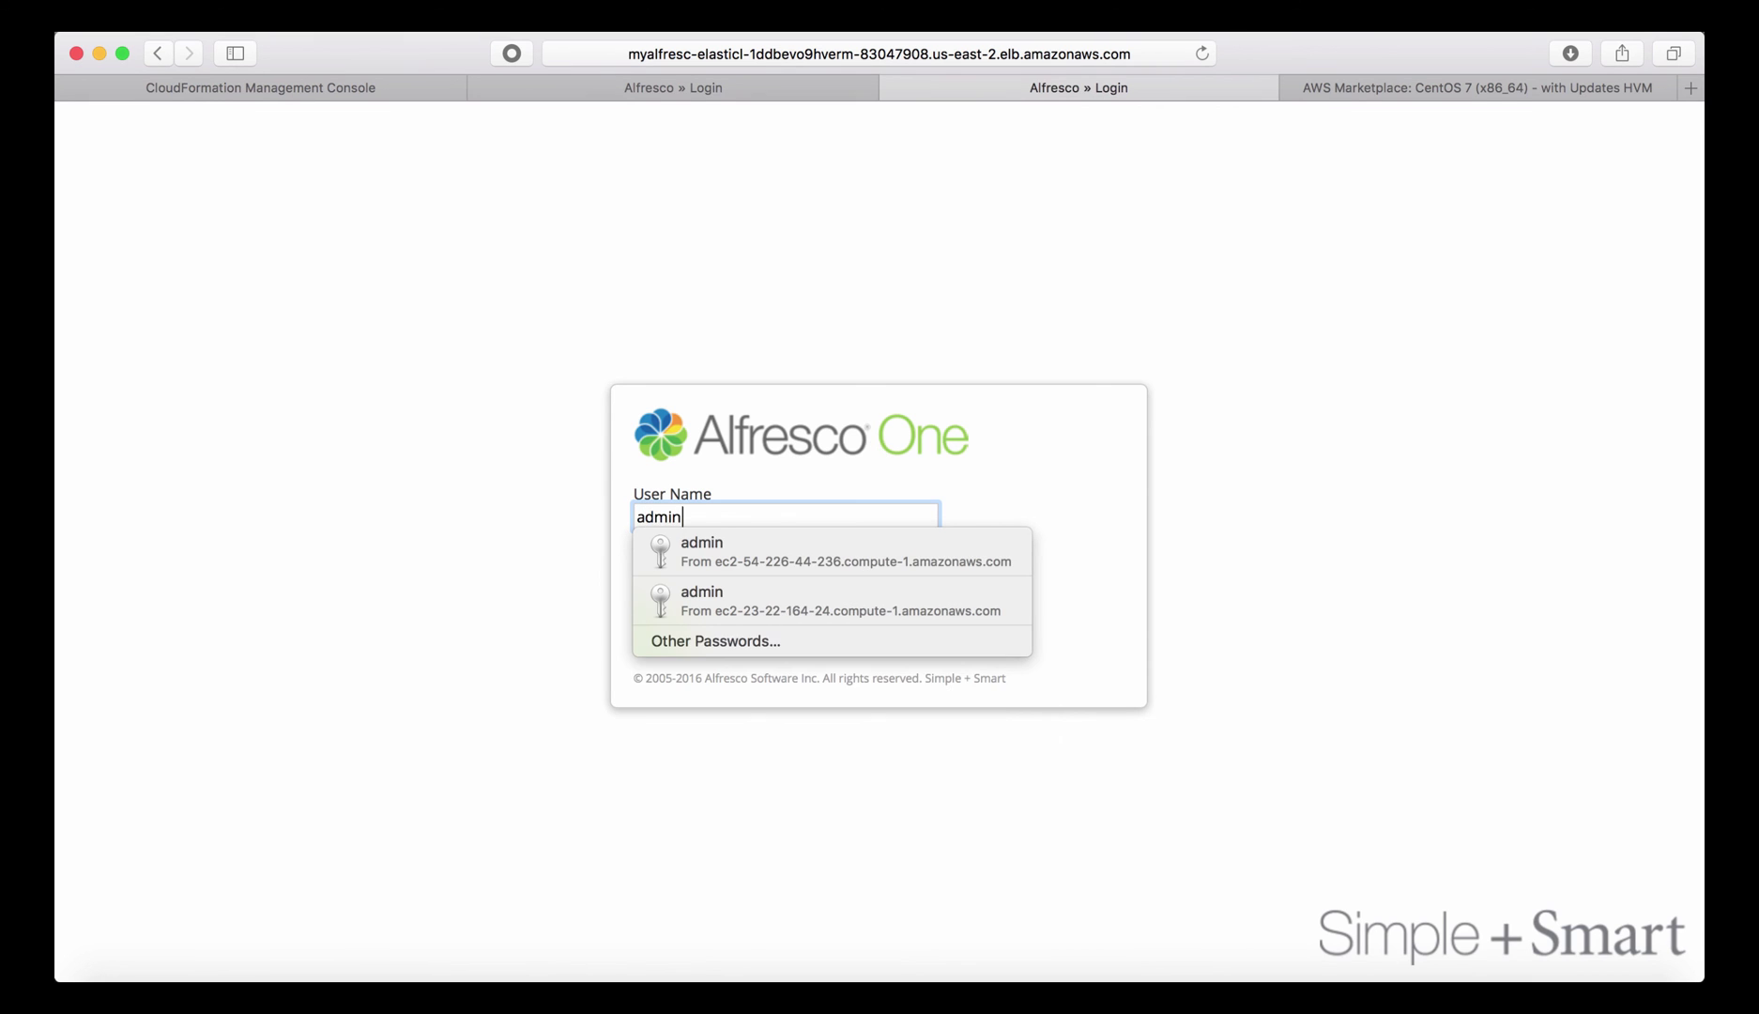
key(Tab)
text(admin)
click(663, 622)
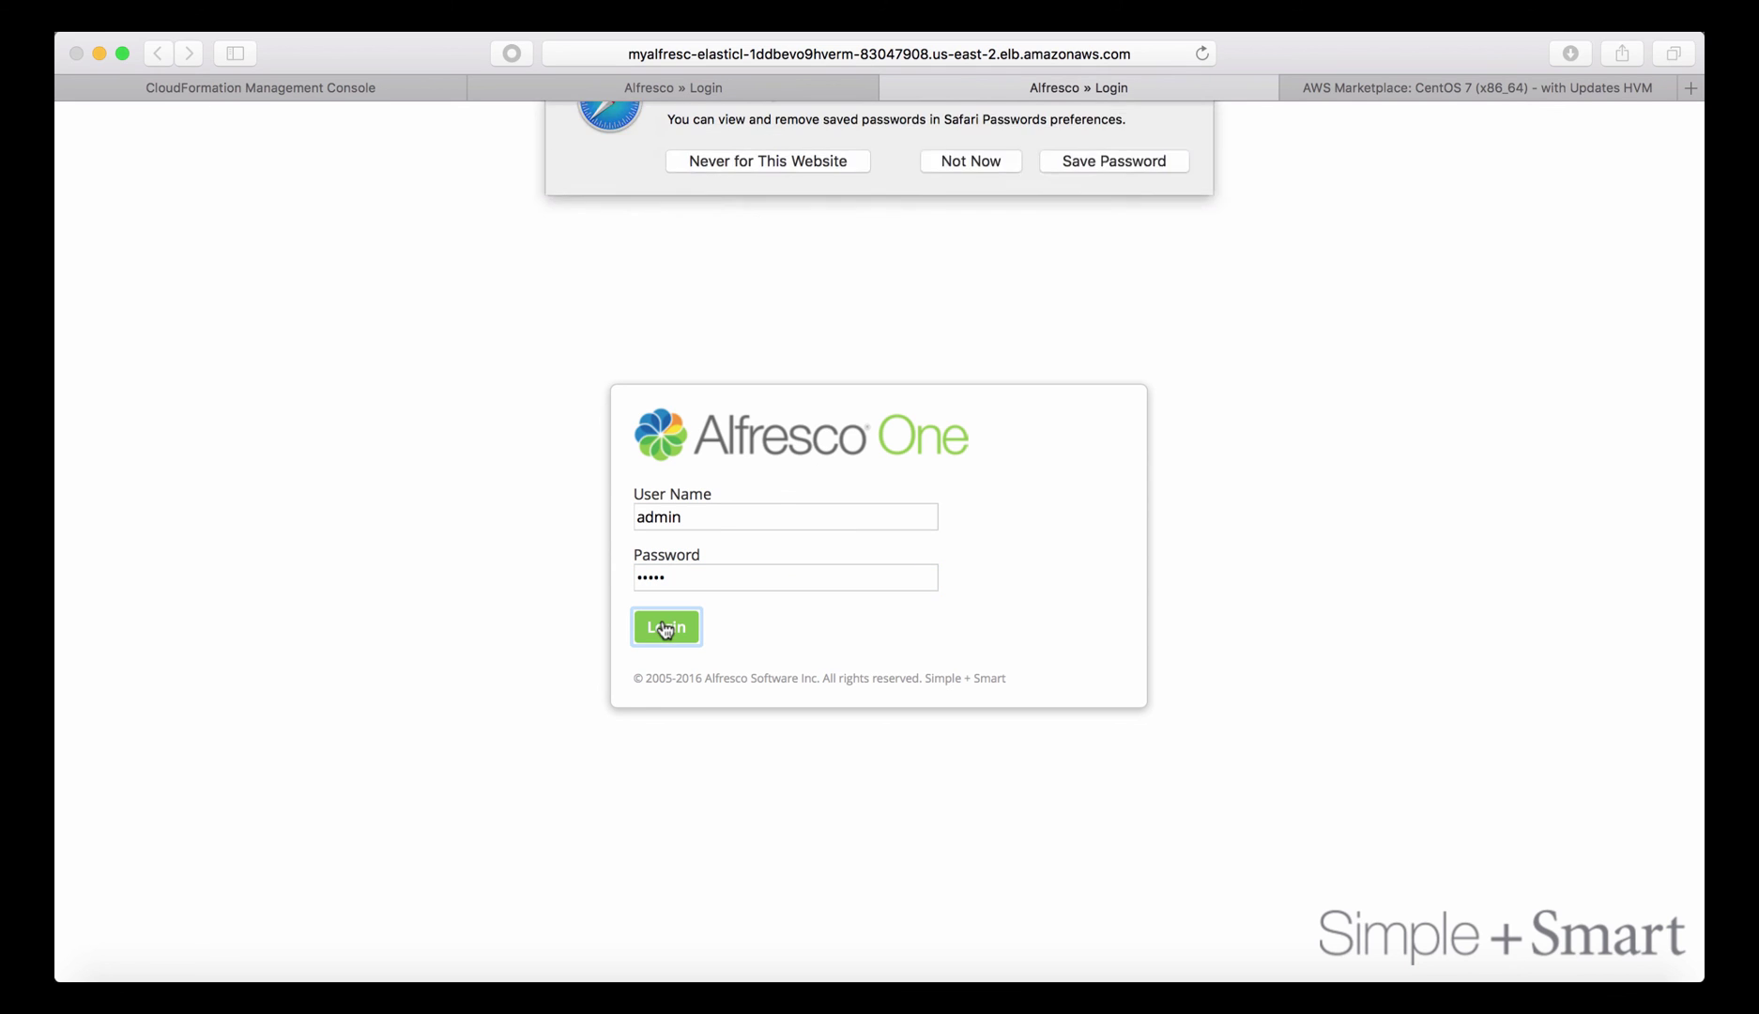
click(785, 219)
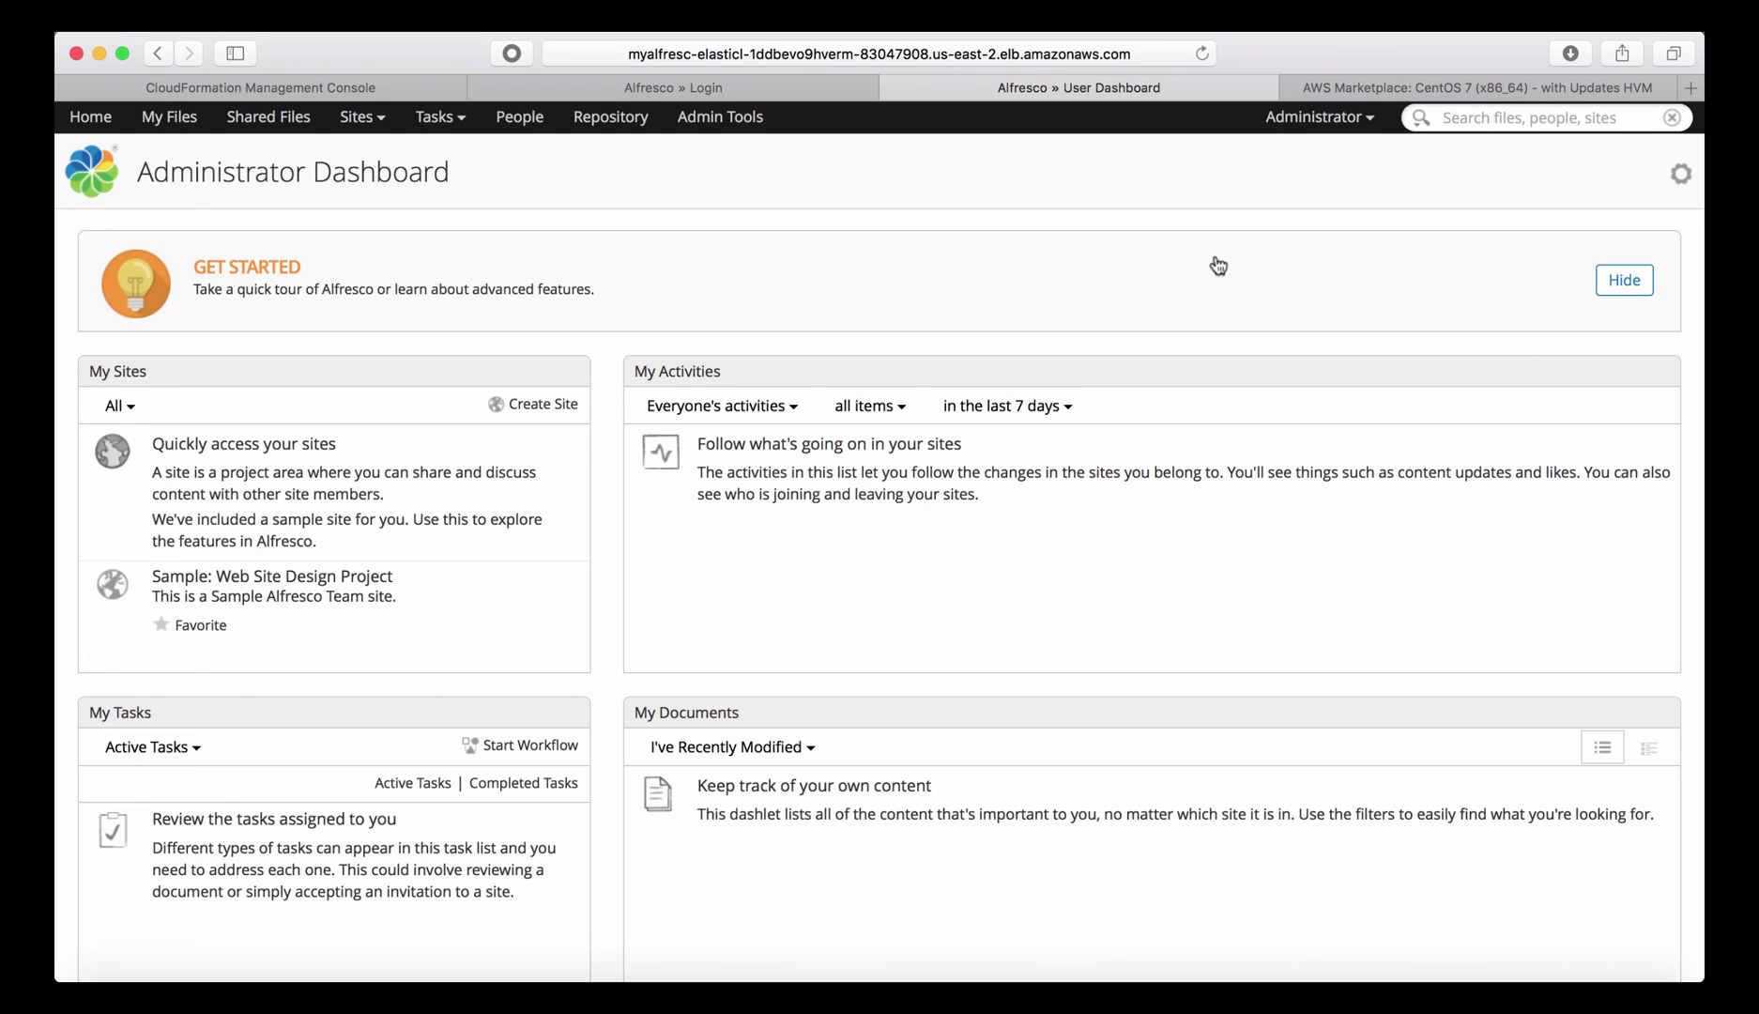
Search the repository for 'sample' from the header search box.
click(1511, 114)
text(sample)
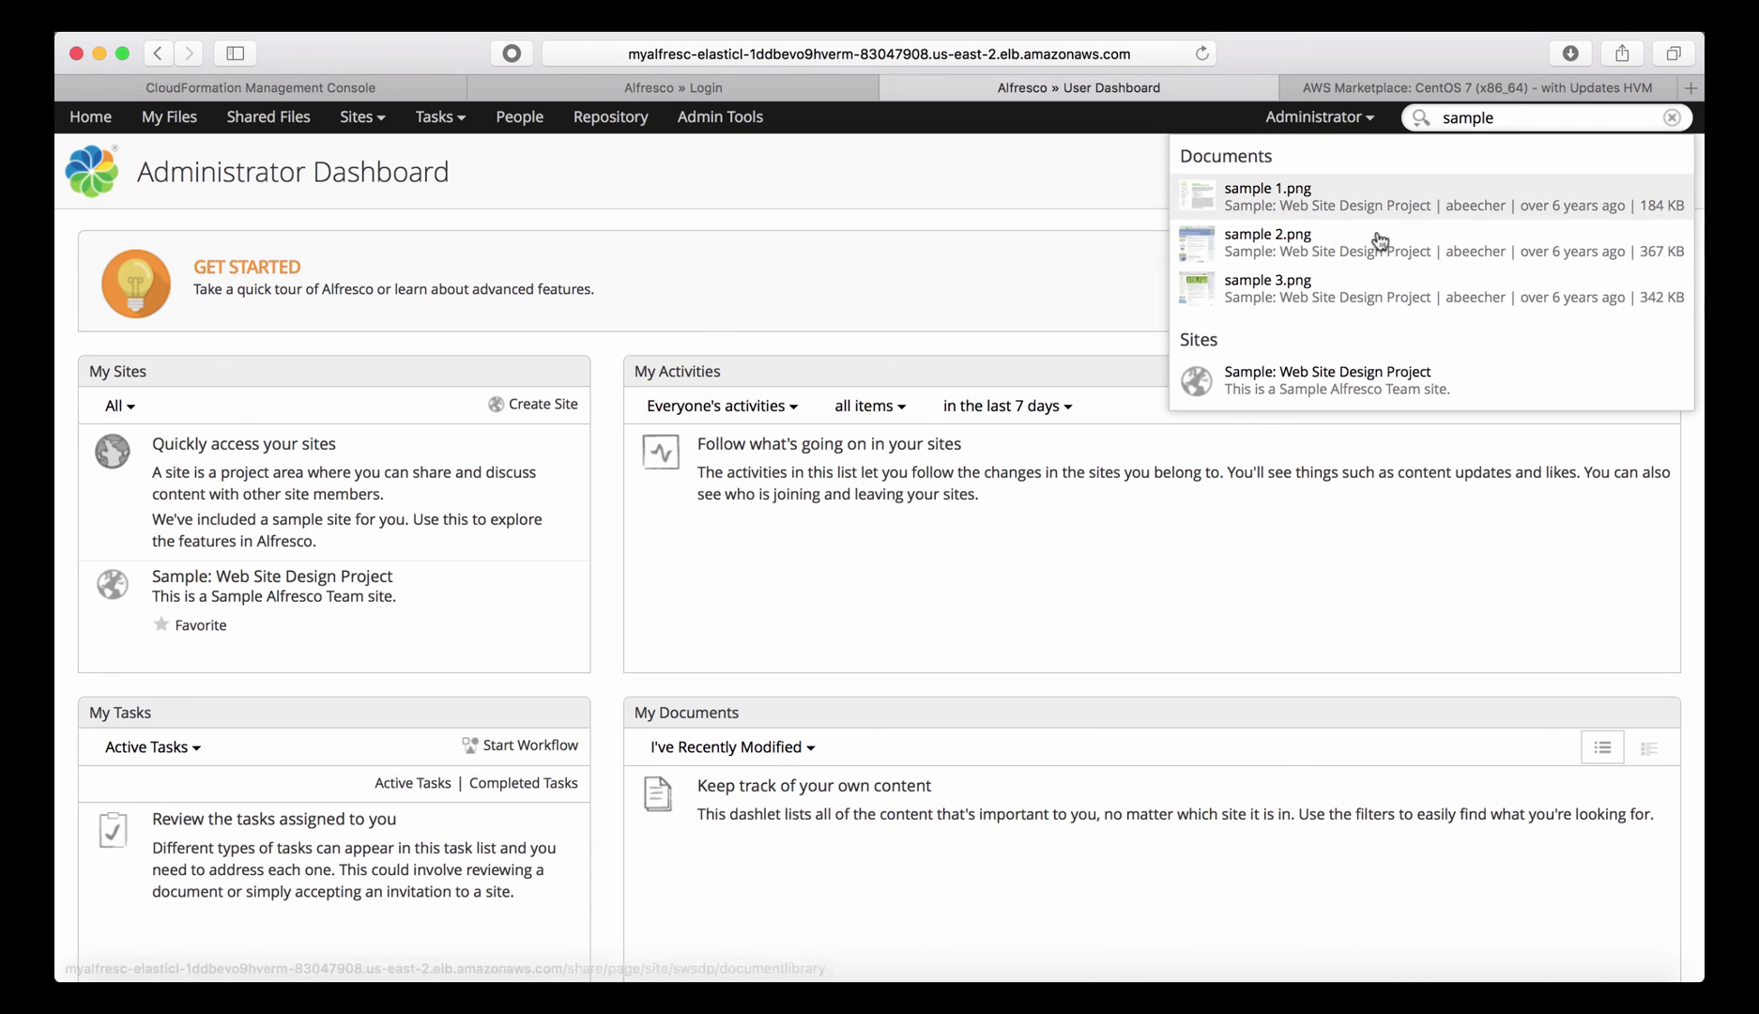
click(1057, 599)
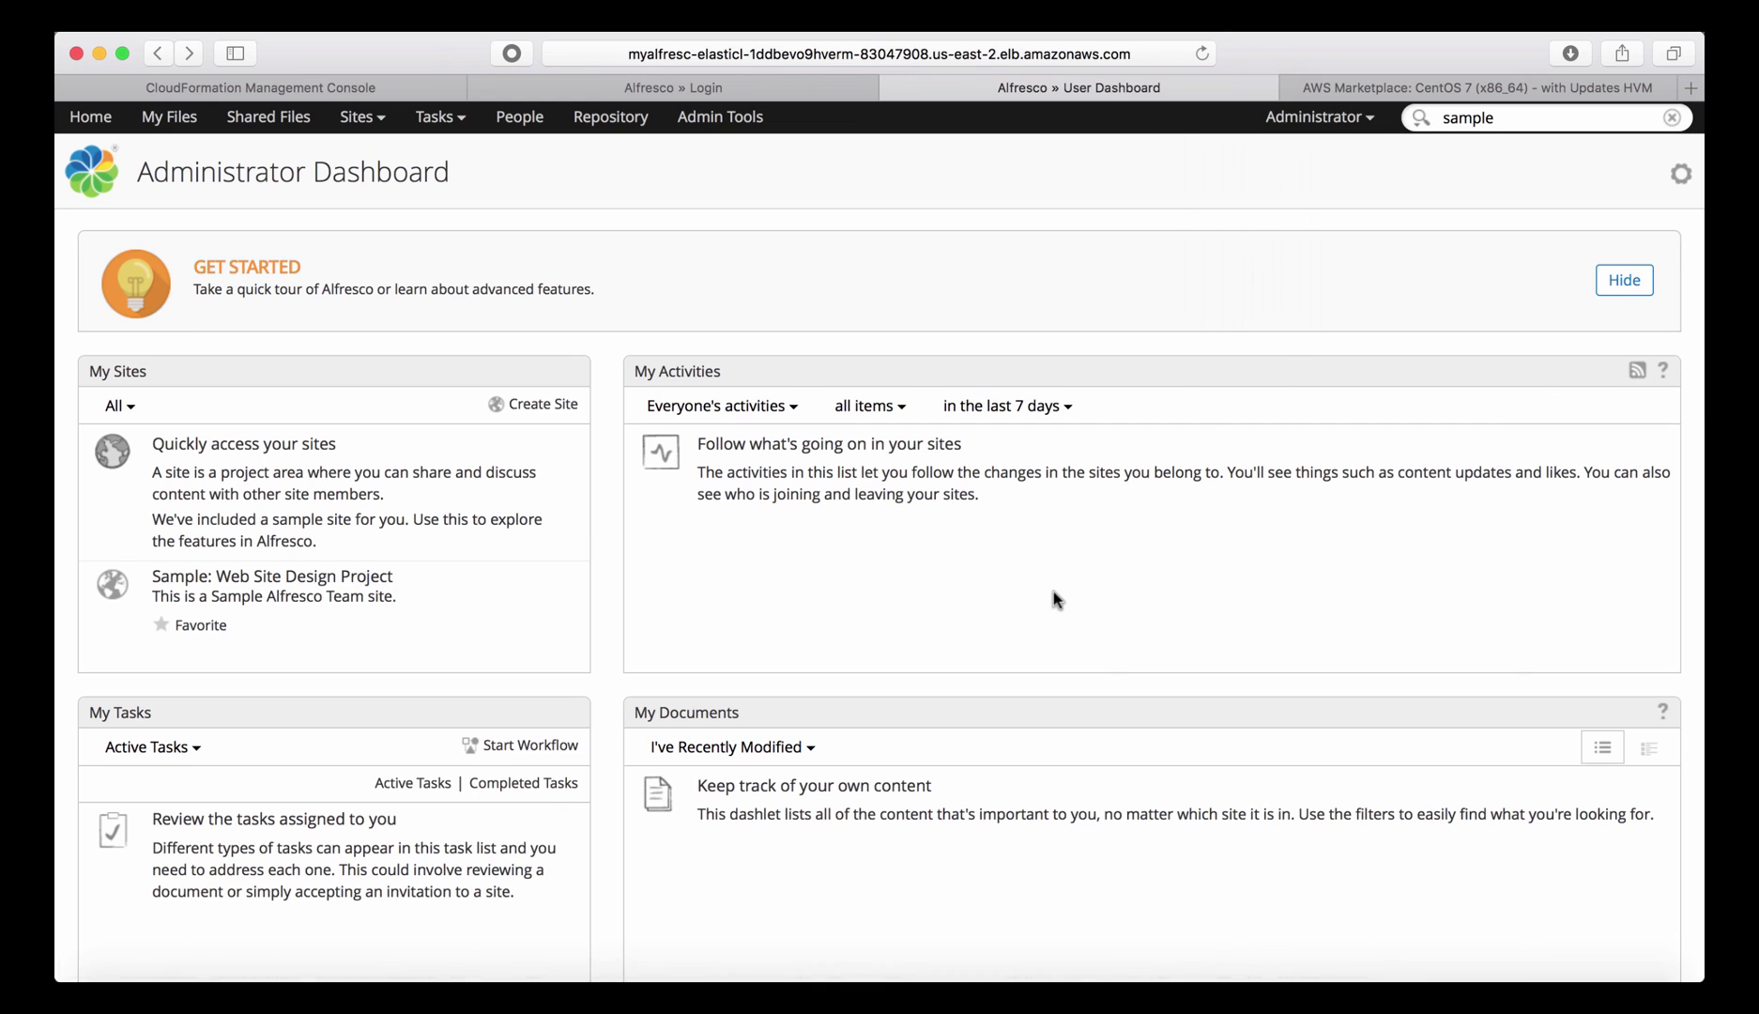